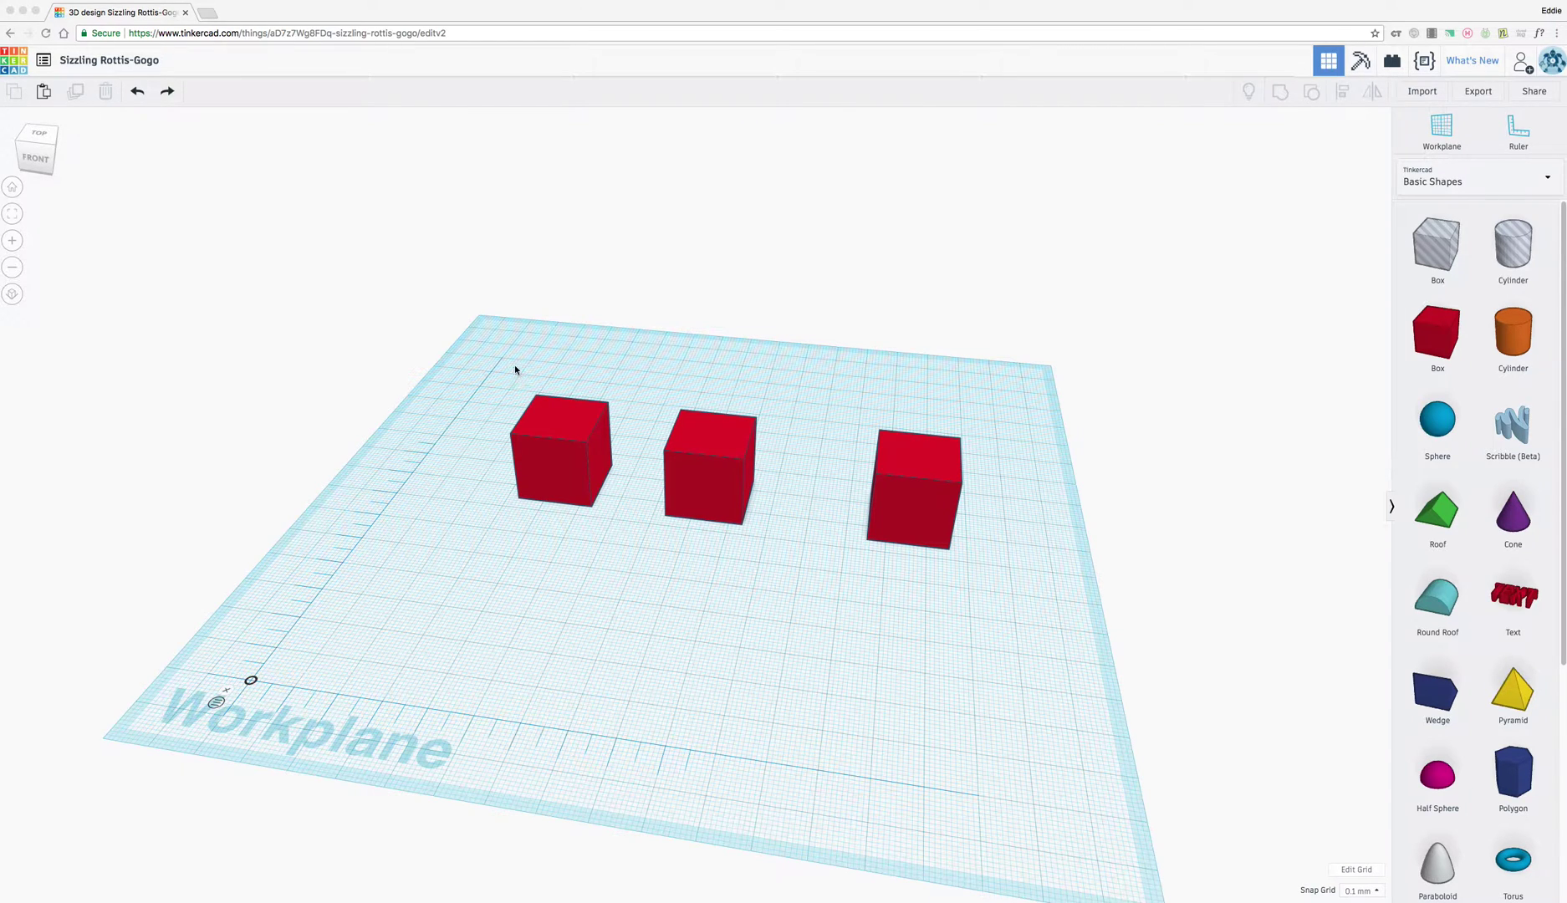
Delete the three earlier red cubes and return to the home view
{"action": "left_click_drag", "start_coordinate": [508, 361], "coordinate": [1017, 617]}
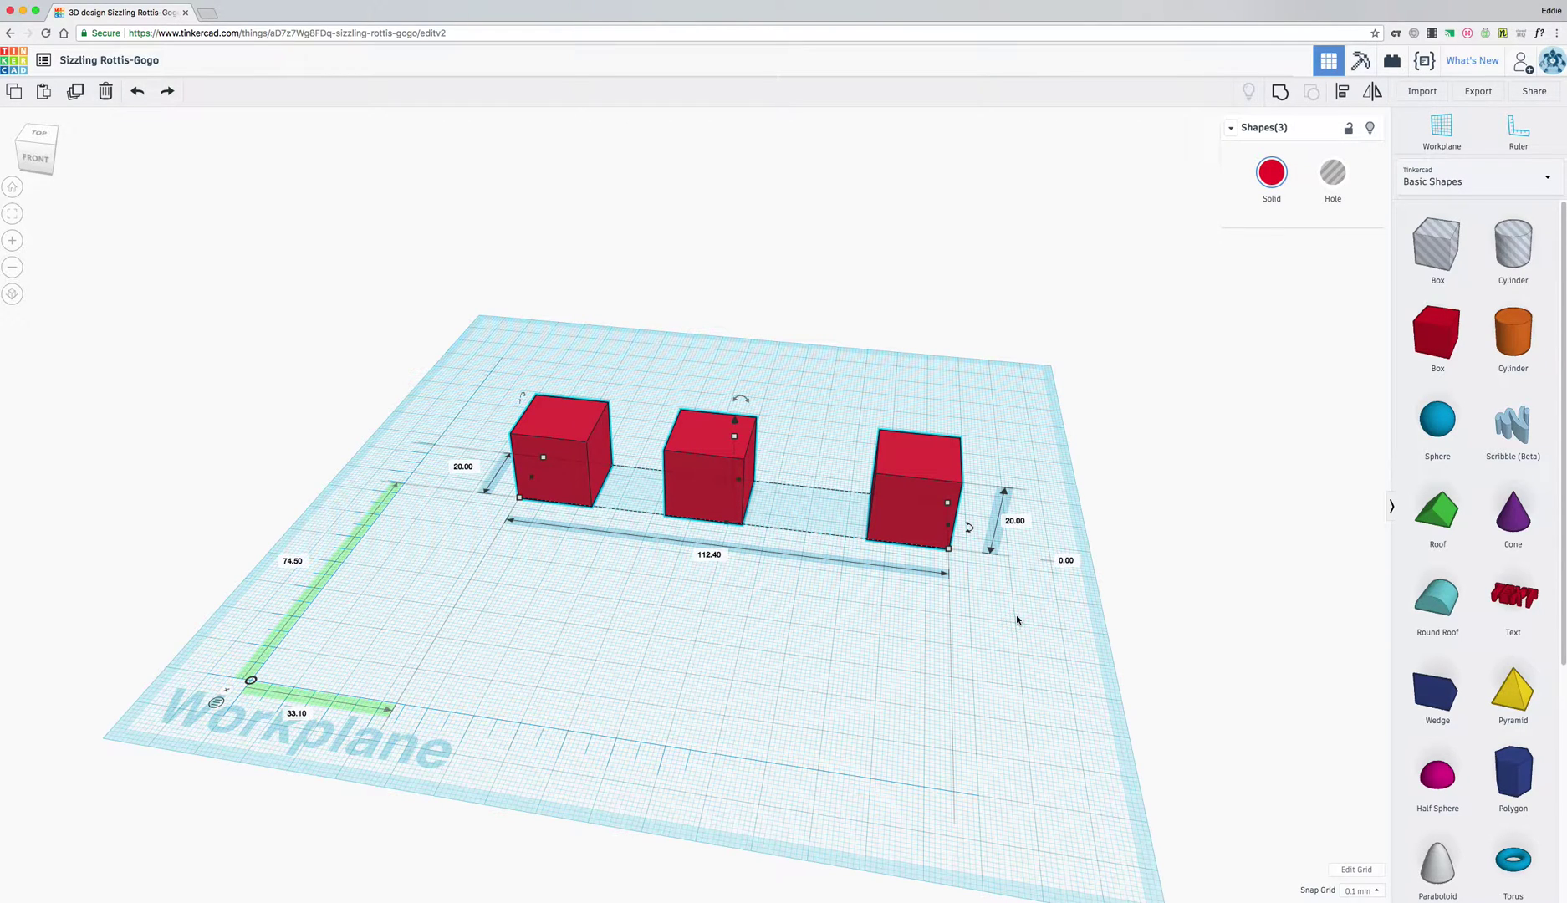
{"action": "key", "text": "Delete"}
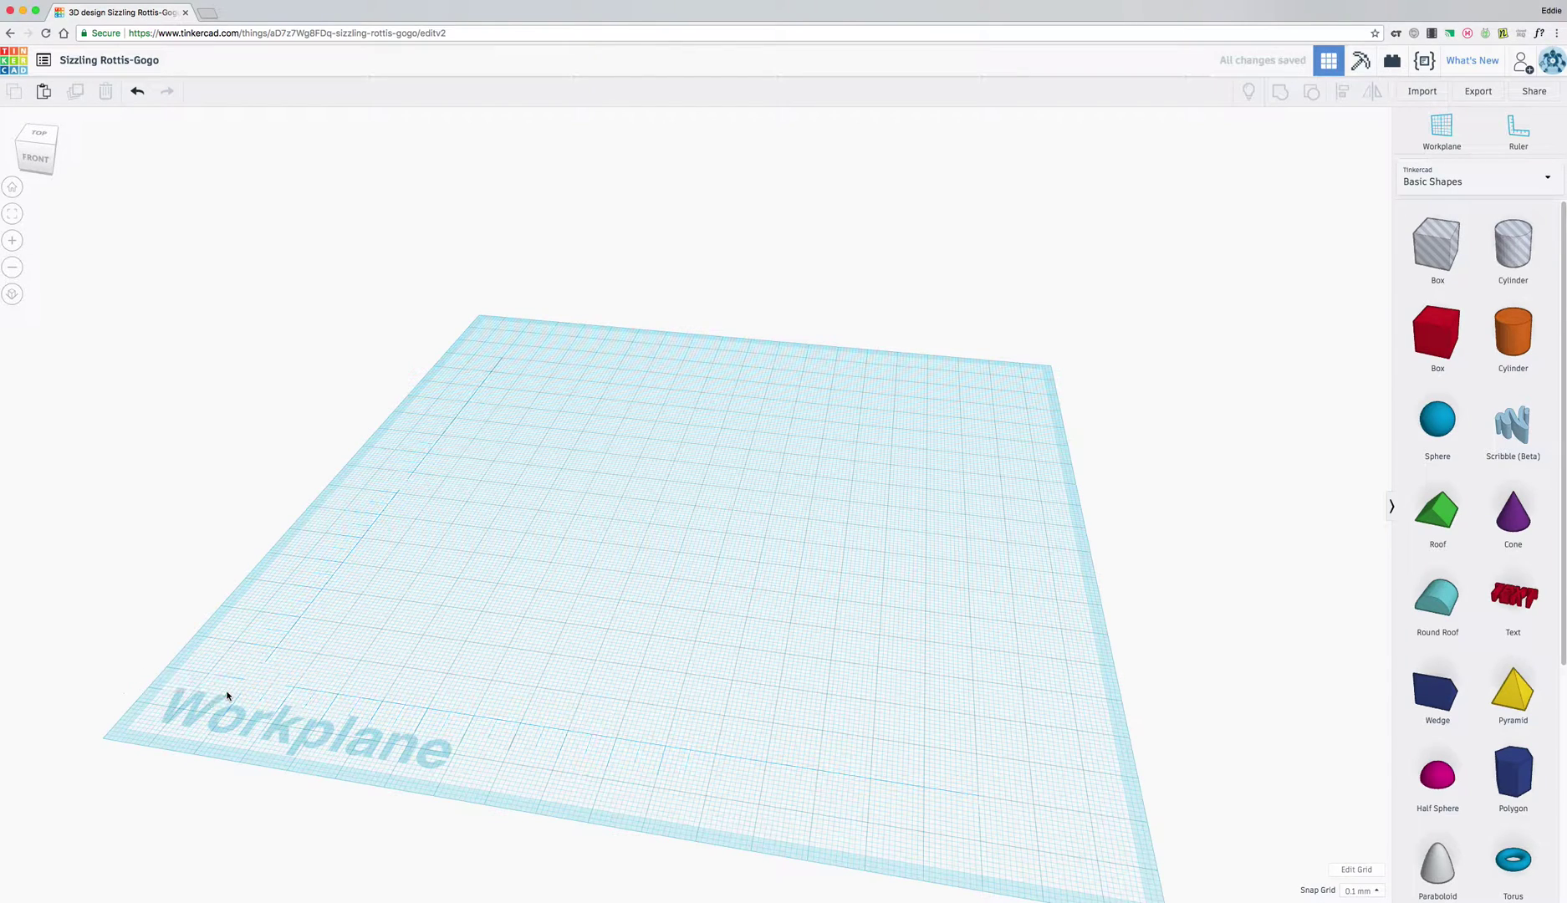
{"action": "left_click", "coordinate": [13, 187]}
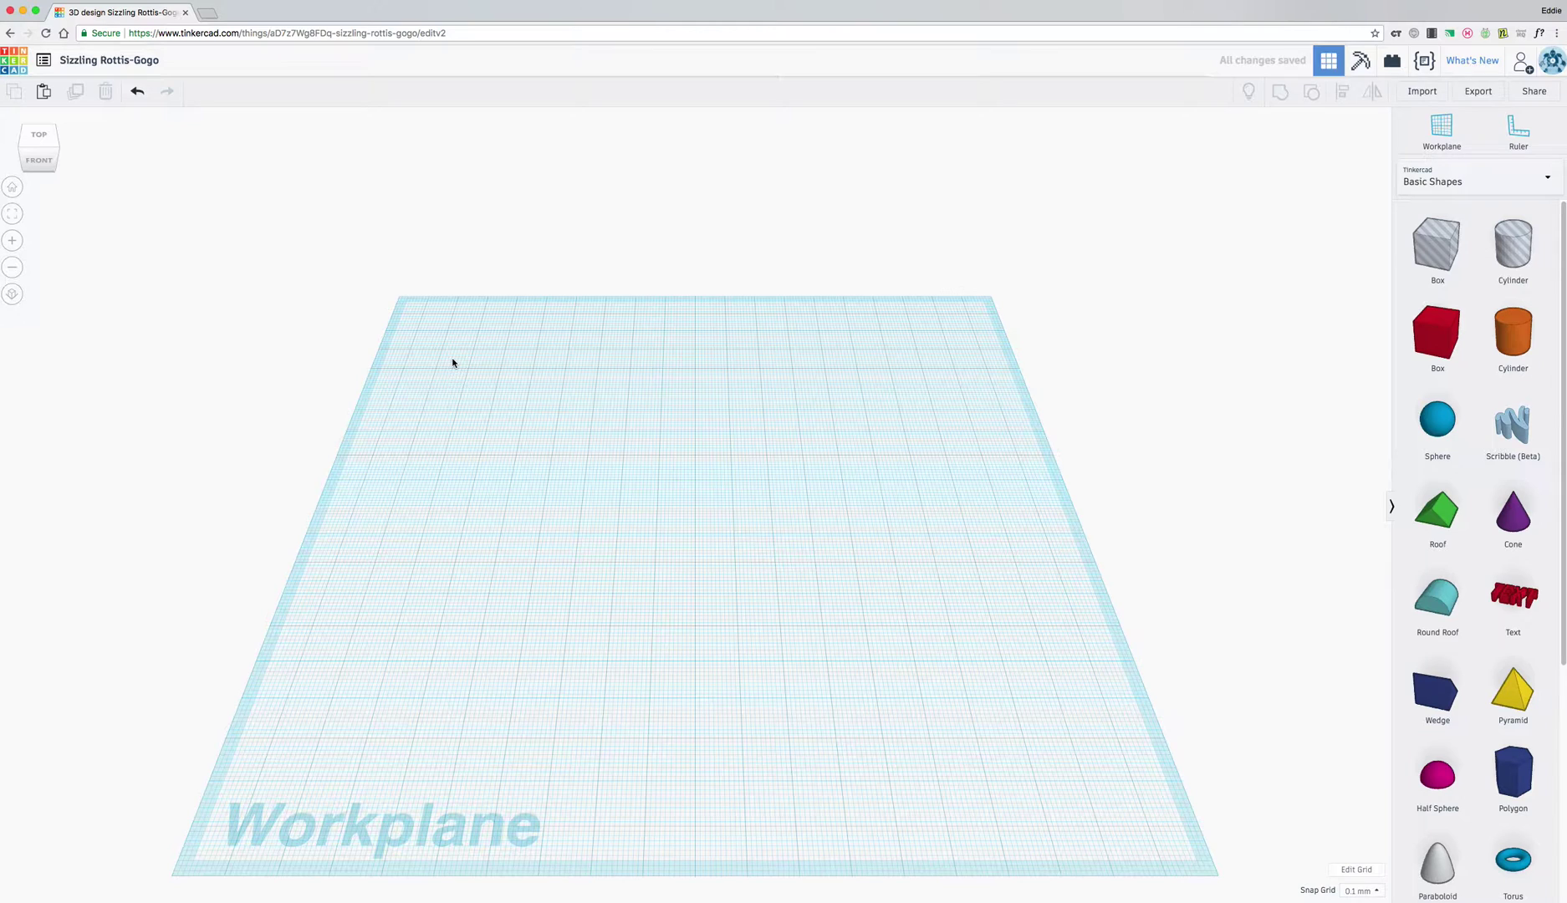
Place a ruler at the workplane's lower-left corner and add a new 20 mm red box
{"action": "left_click", "coordinate": [1520, 134]}
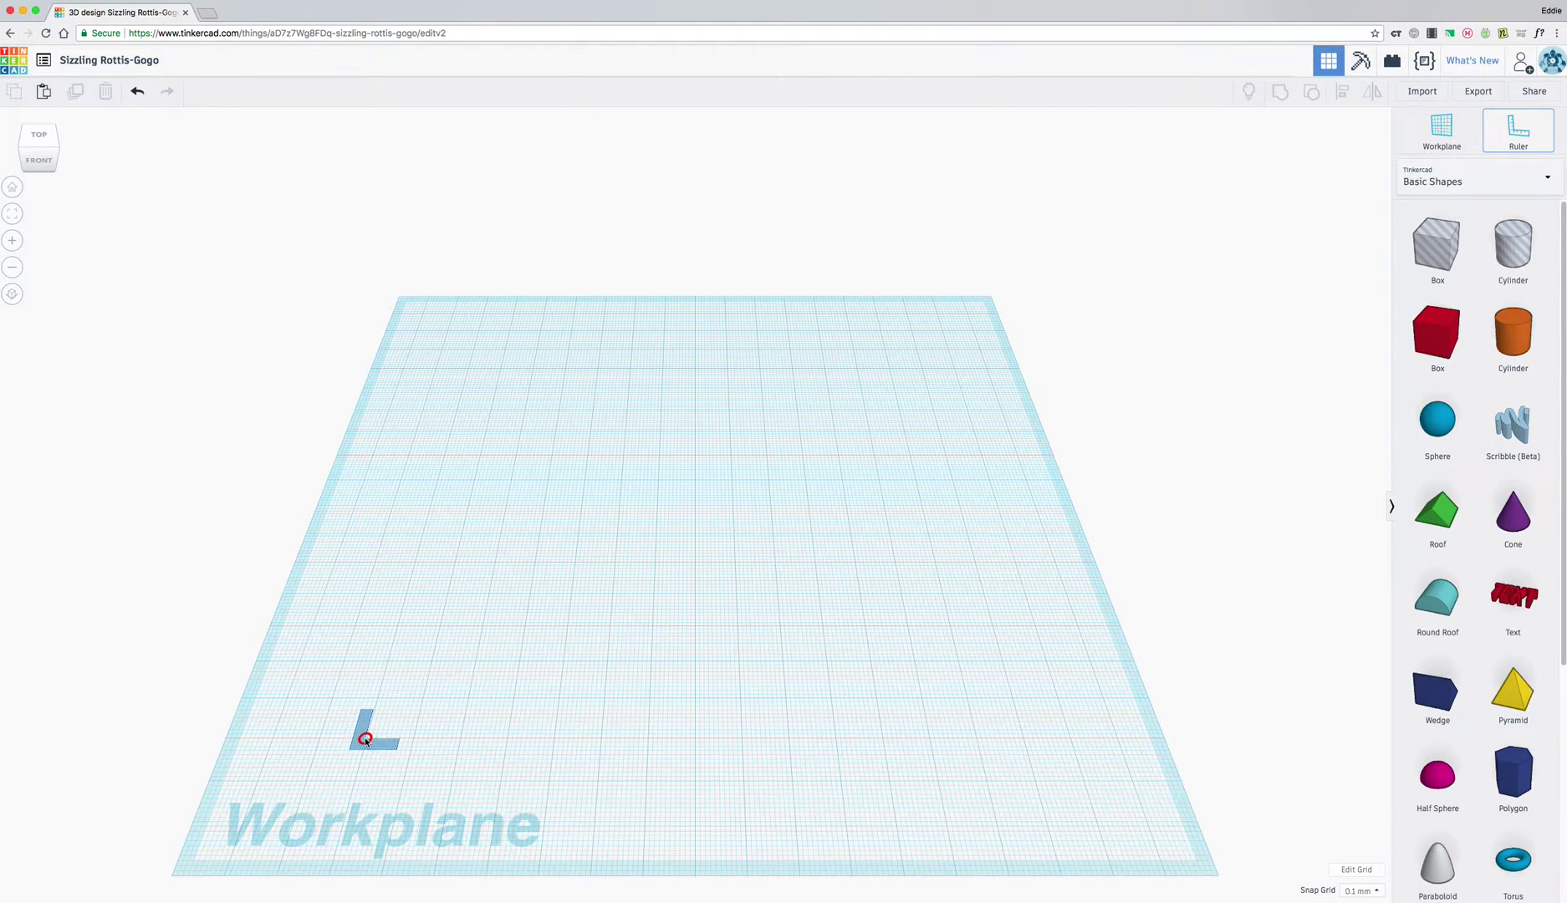
{"action": "left_click", "coordinate": [366, 740]}
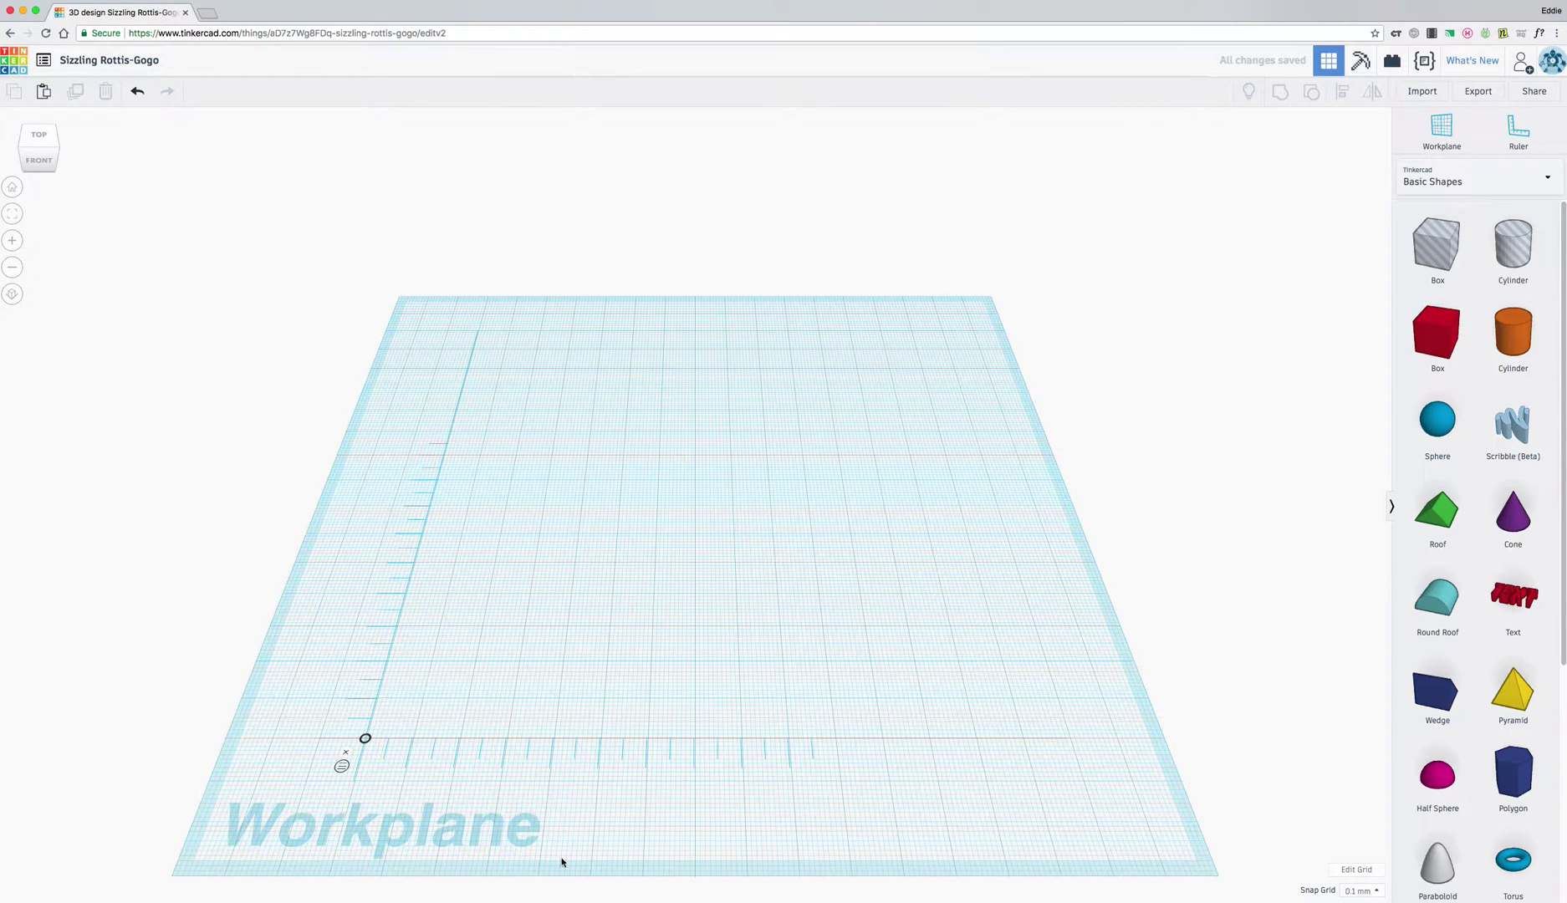
{"action": "left_click_drag", "start_coordinate": [1437, 332], "coordinate": [698, 552]}
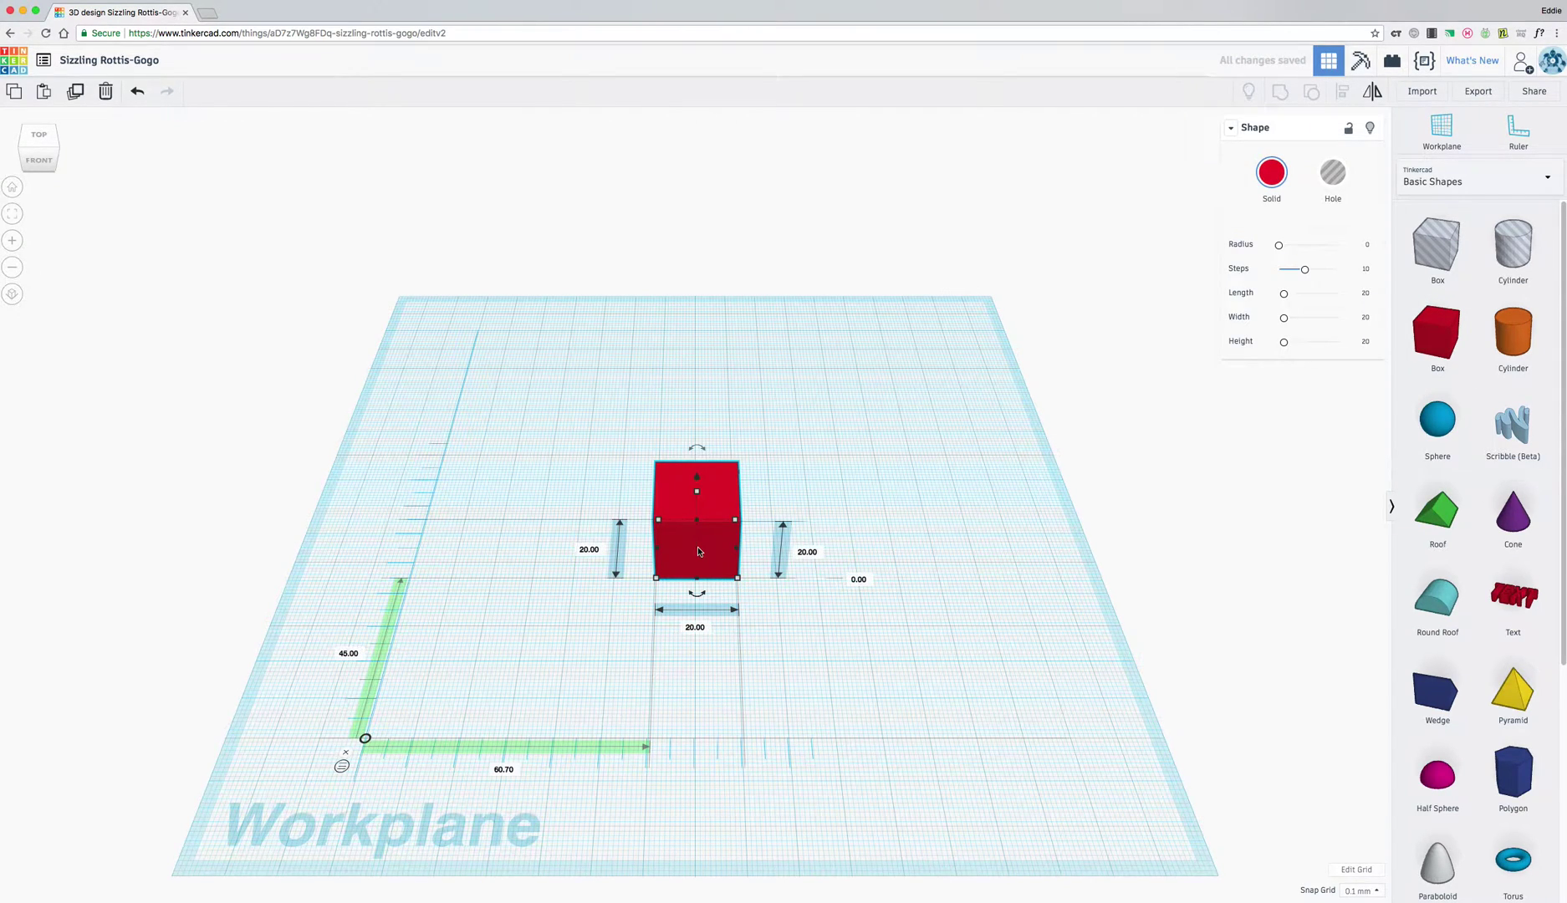
Resize the red box to 80 mm long, 50 mm tall and 50 mm deep
{"action": "left_click", "coordinate": [694, 626]}
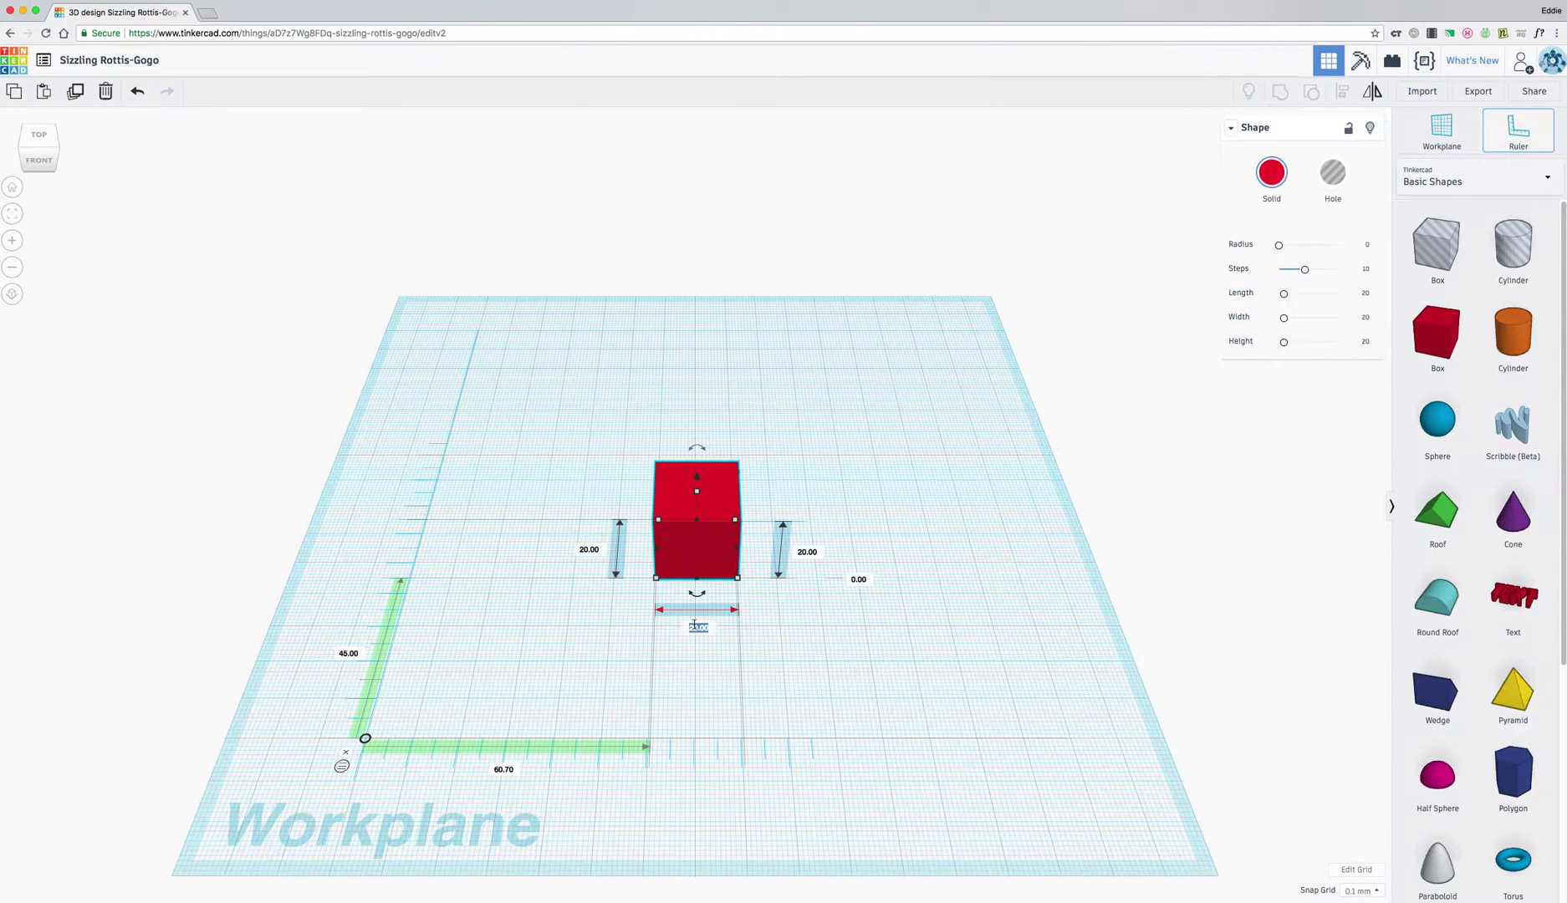
{"action": "type", "text": "80"}
{"action": "key", "text": "Return"}
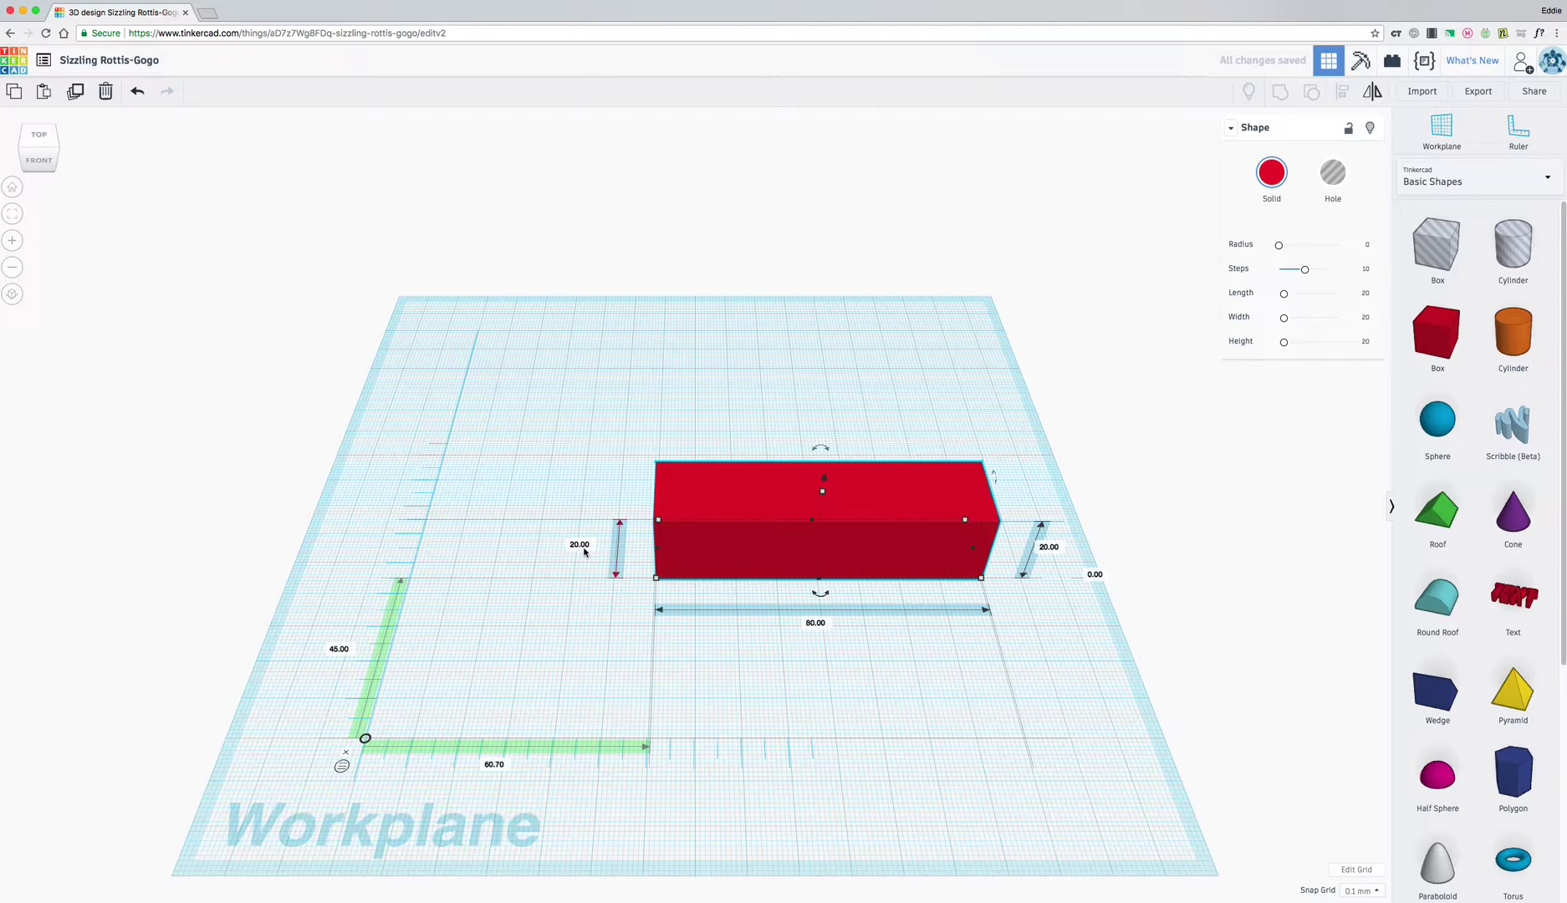
{"action": "left_click", "coordinate": [584, 545]}
{"action": "type", "text": "50"}
{"action": "key", "text": "Return"}
{"action": "left_click", "coordinate": [1047, 547]}
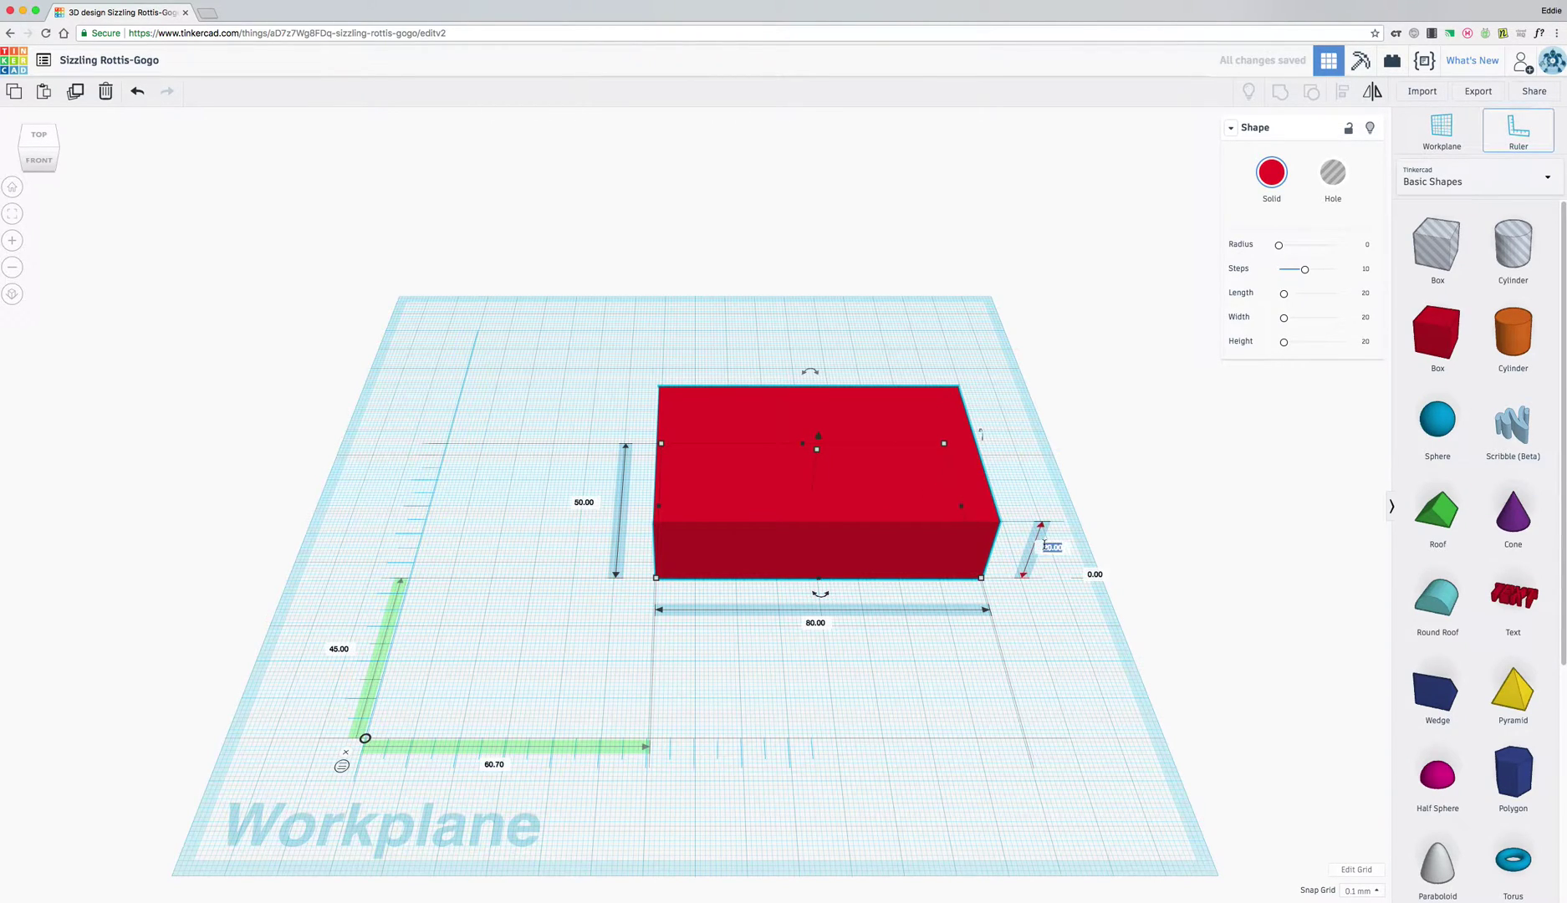
{"action": "type", "text": "50"}
{"action": "key", "text": "Return"}
Move the box toward the ruler's origin, about 35.80 and 34.30 mm from it
{"action": "right_click_drag", "start_coordinate": [837, 692], "coordinate": [852, 525]}
{"action": "left_click_drag", "start_coordinate": [905, 402], "coordinate": [811, 423]}
{"action": "right_click_drag", "start_coordinate": [808, 427], "coordinate": [707, 562]}
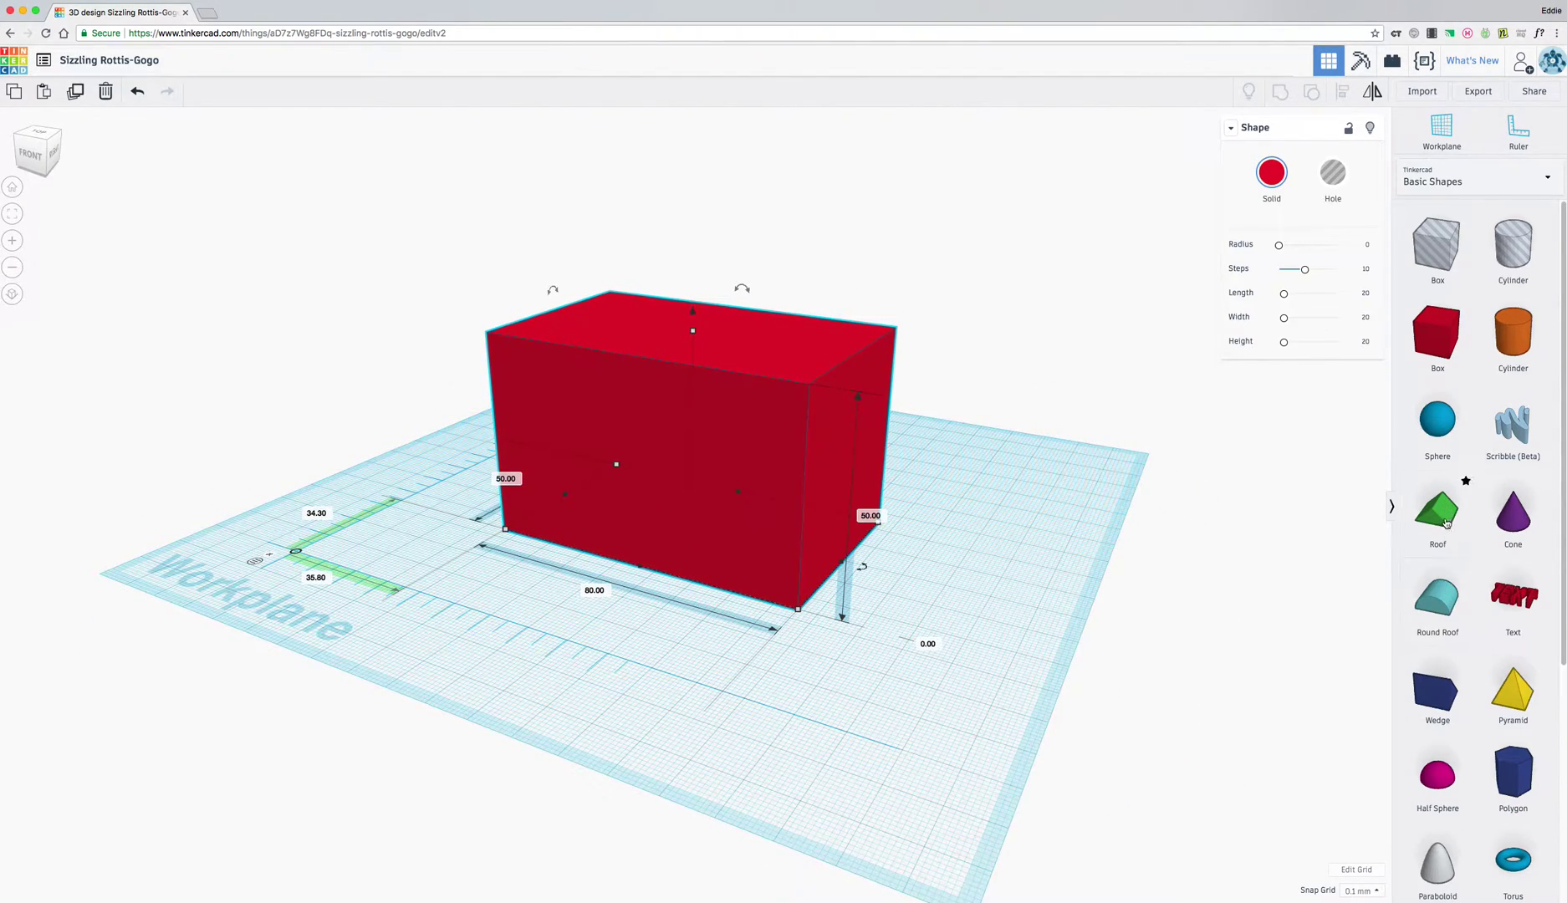
{"action": "left_click_drag", "start_coordinate": [1448, 520], "coordinate": [1020, 599]}
{"action": "right_click_drag", "start_coordinate": [837, 684], "coordinate": [1008, 675]}
{"action": "left_click_drag", "start_coordinate": [1032, 520], "coordinate": [975, 532]}
{"action": "right_click_drag", "start_coordinate": [890, 589], "coordinate": [865, 601]}
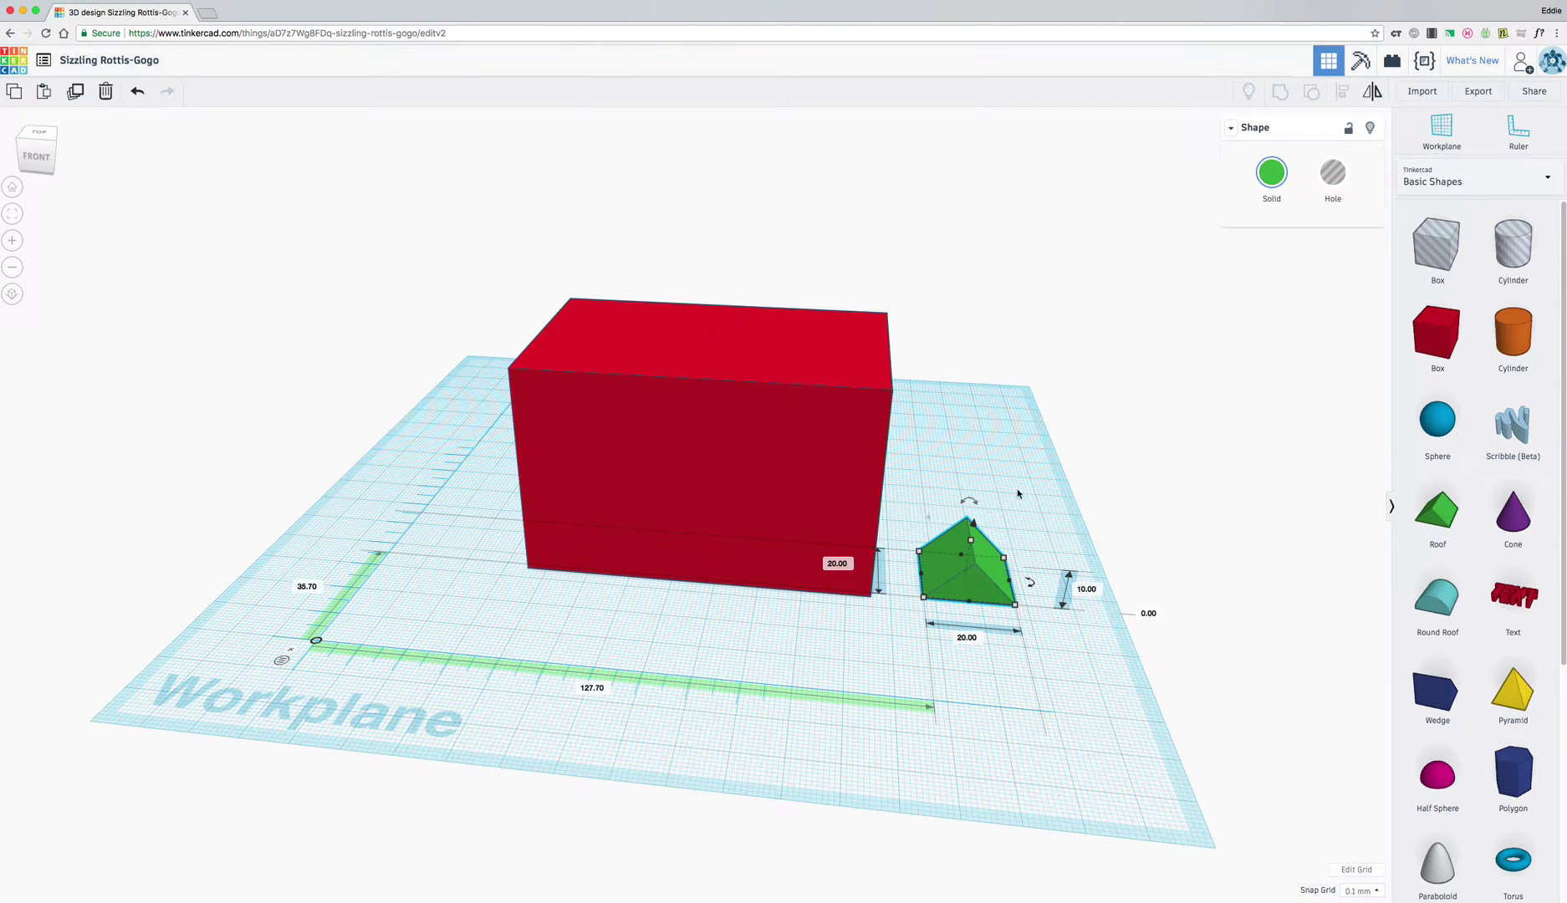
{"action": "left_click_drag", "start_coordinate": [975, 529], "coordinate": [992, 309]}
{"action": "left_click", "coordinate": [845, 465]}
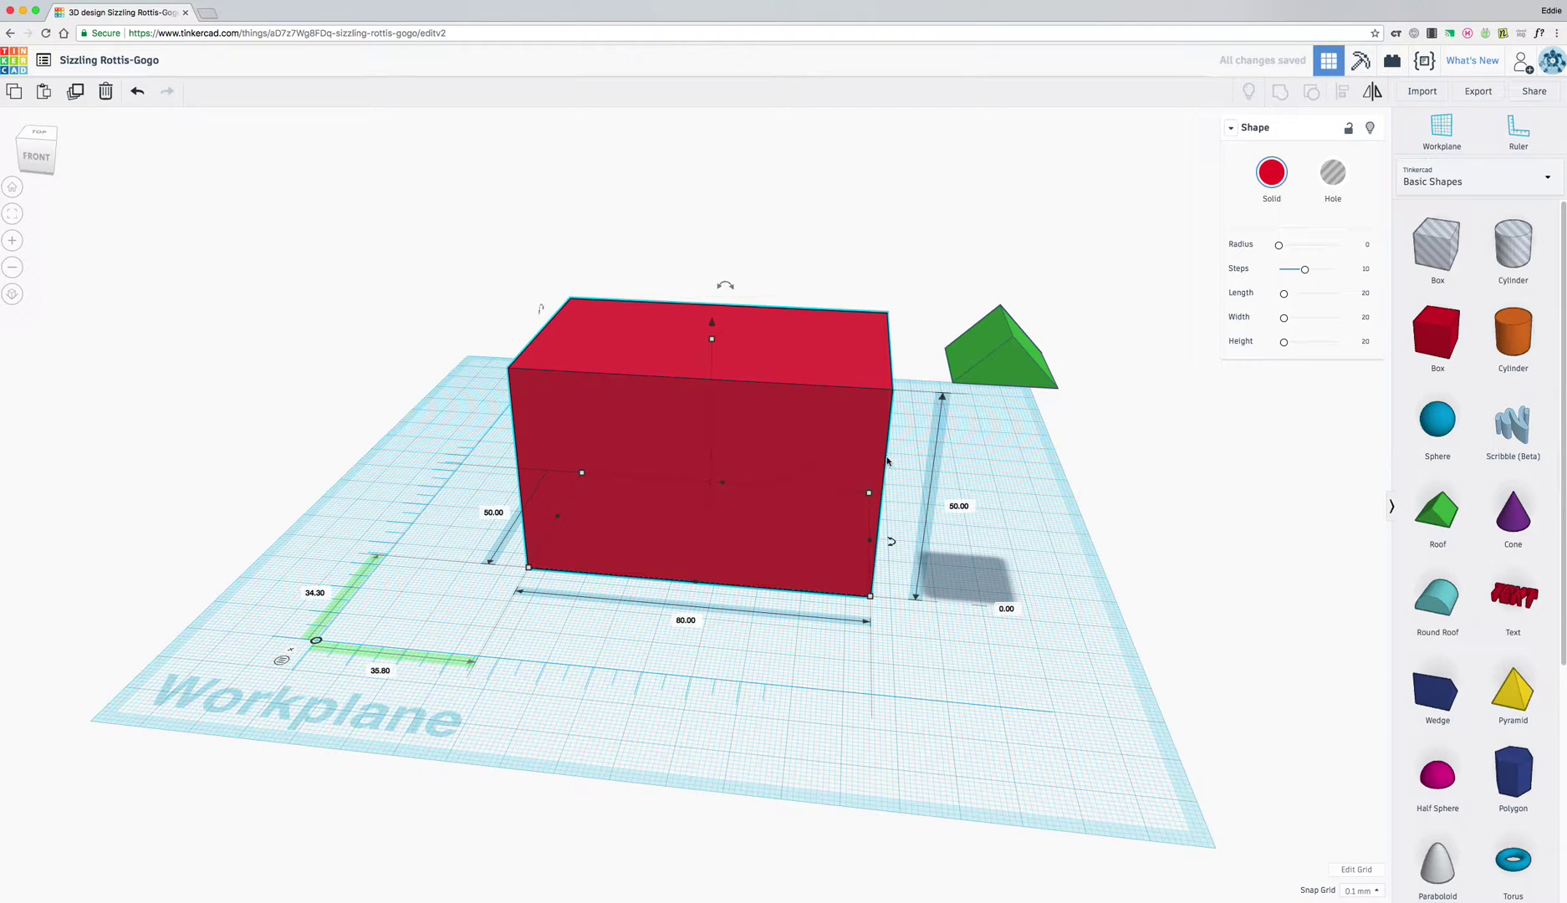
{"action": "left_click", "coordinate": [1019, 361]}
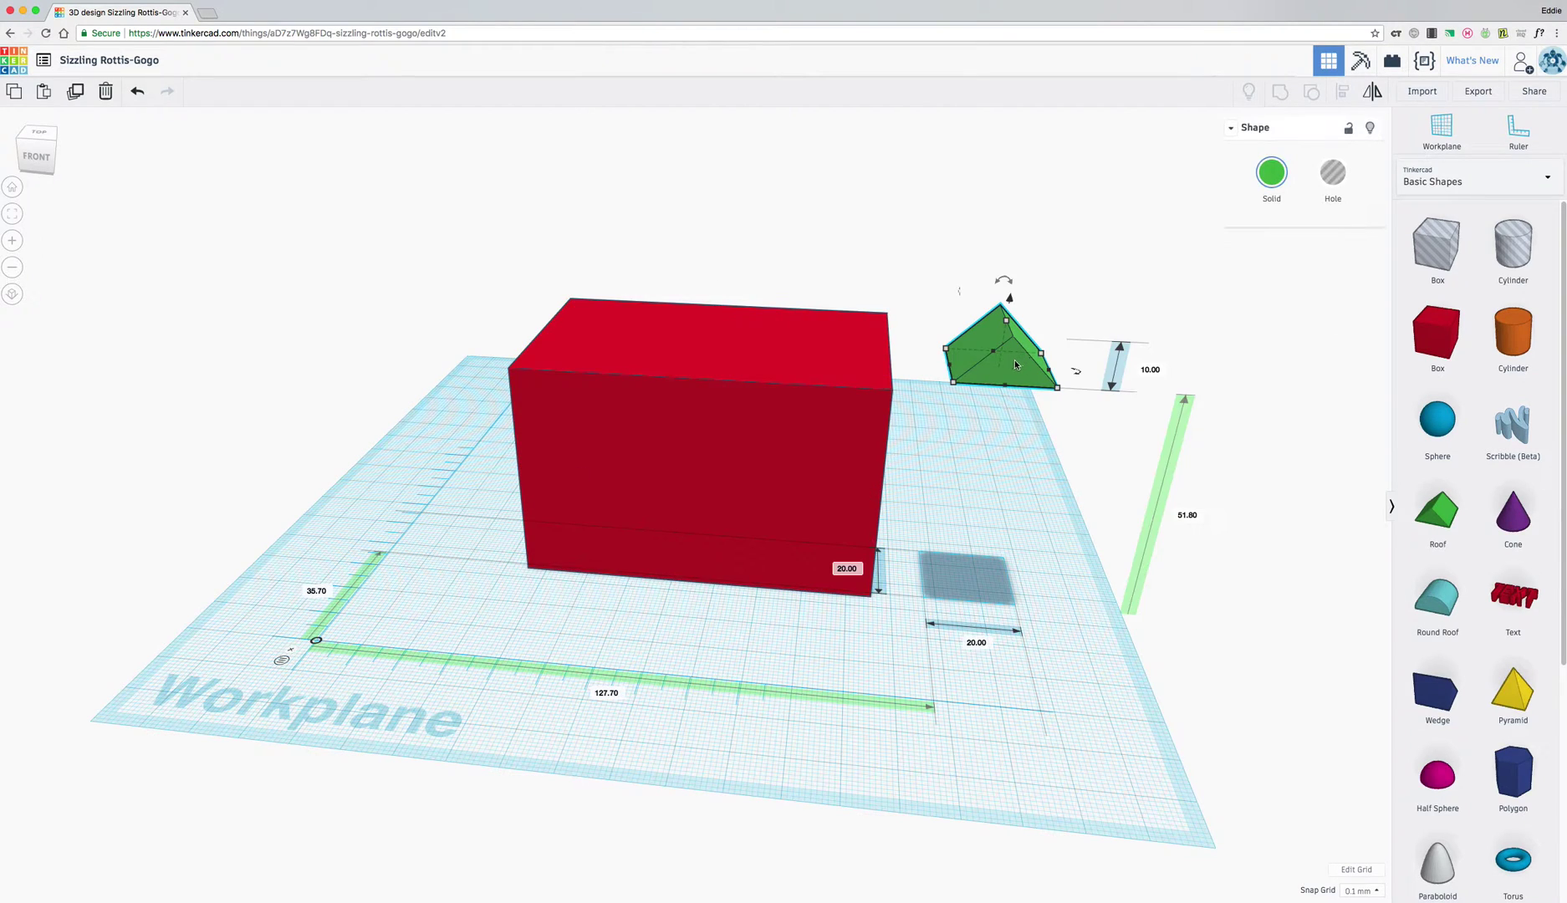
{"action": "left_click", "coordinate": [1188, 515]}
{"action": "type", "text": "50"}
{"action": "key", "text": "Return"}
{"action": "right_click_drag", "start_coordinate": [1003, 401], "coordinate": [1006, 467]}
{"action": "left_click_drag", "start_coordinate": [1005, 469], "coordinate": [558, 363]}
{"action": "left_click_drag", "start_coordinate": [628, 420], "coordinate": [922, 534]}
{"action": "right_click_drag", "start_coordinate": [922, 533], "coordinate": [887, 506]}
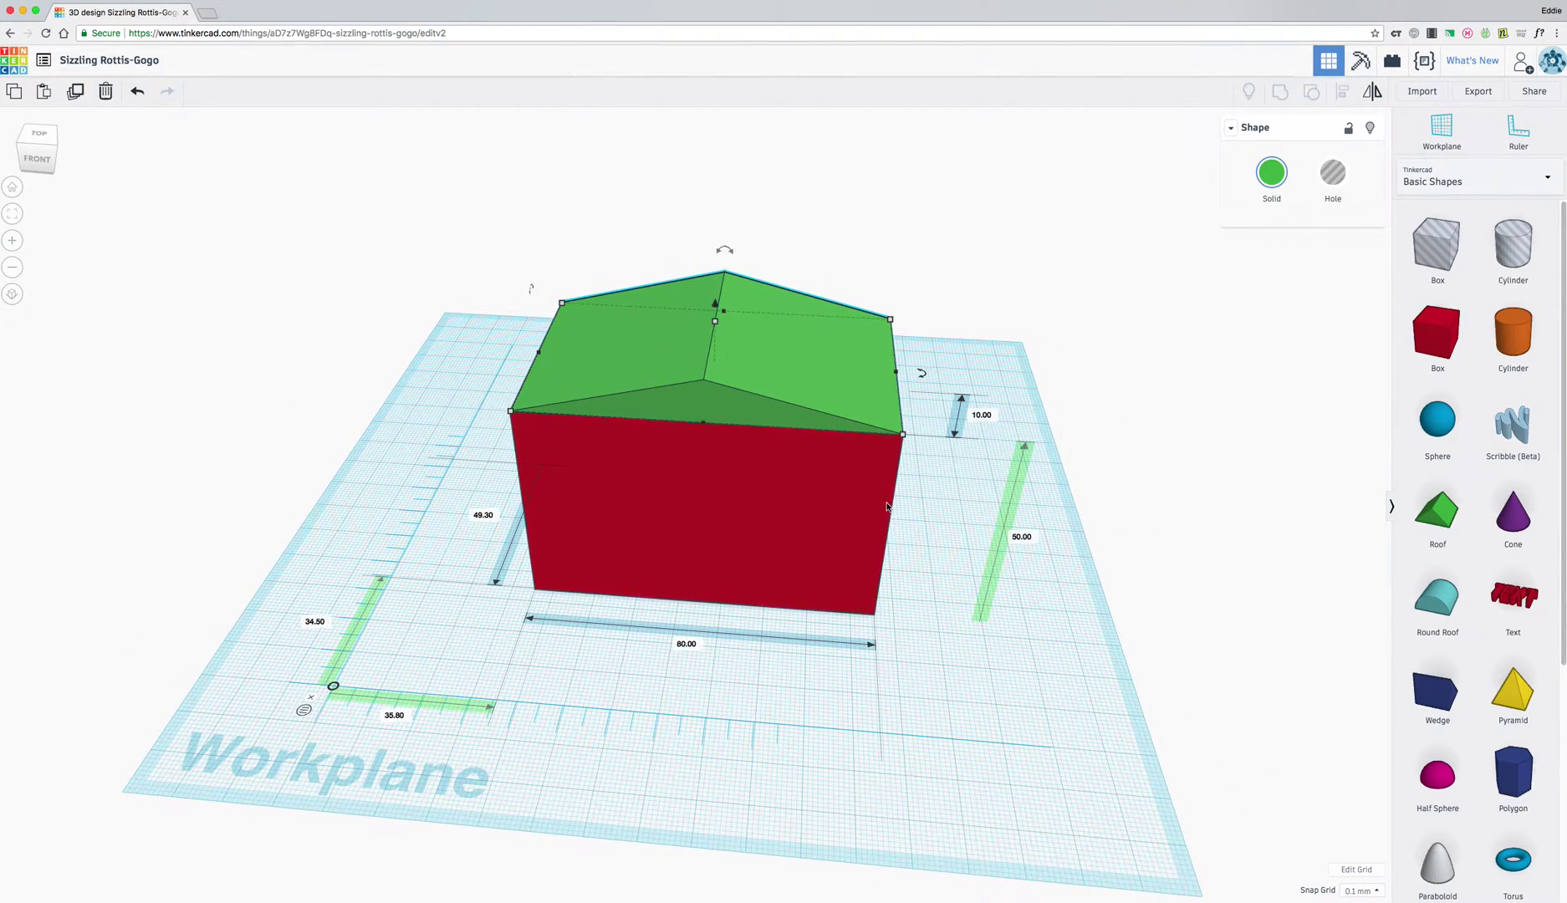
{"action": "key", "text": "Delete"}
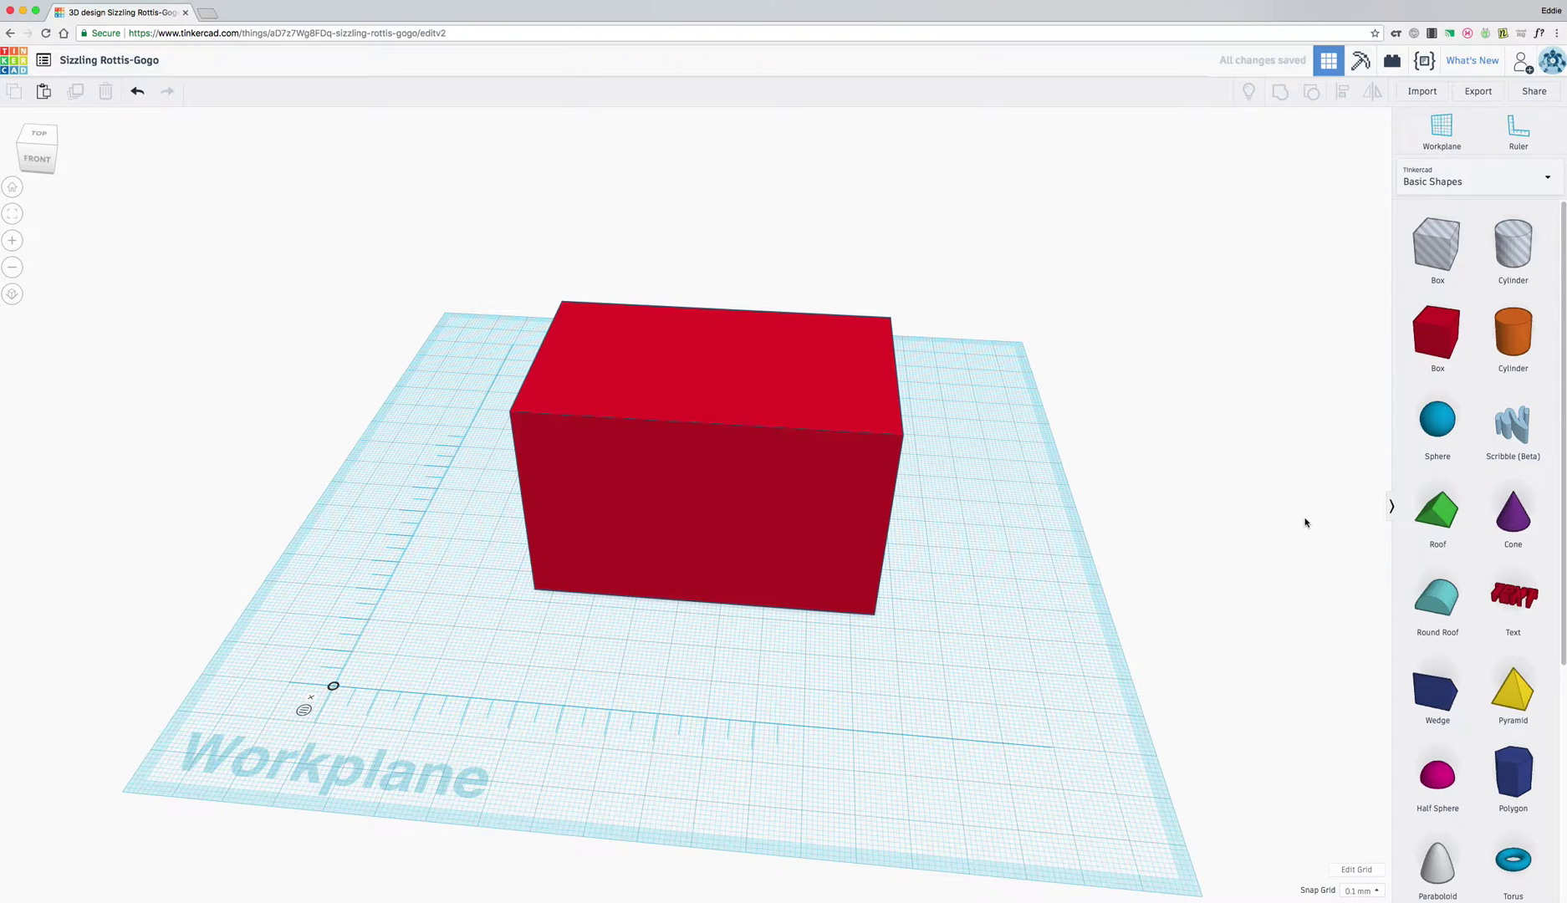
Move the workplane onto the red box's top face
{"action": "left_click", "coordinate": [1435, 132]}
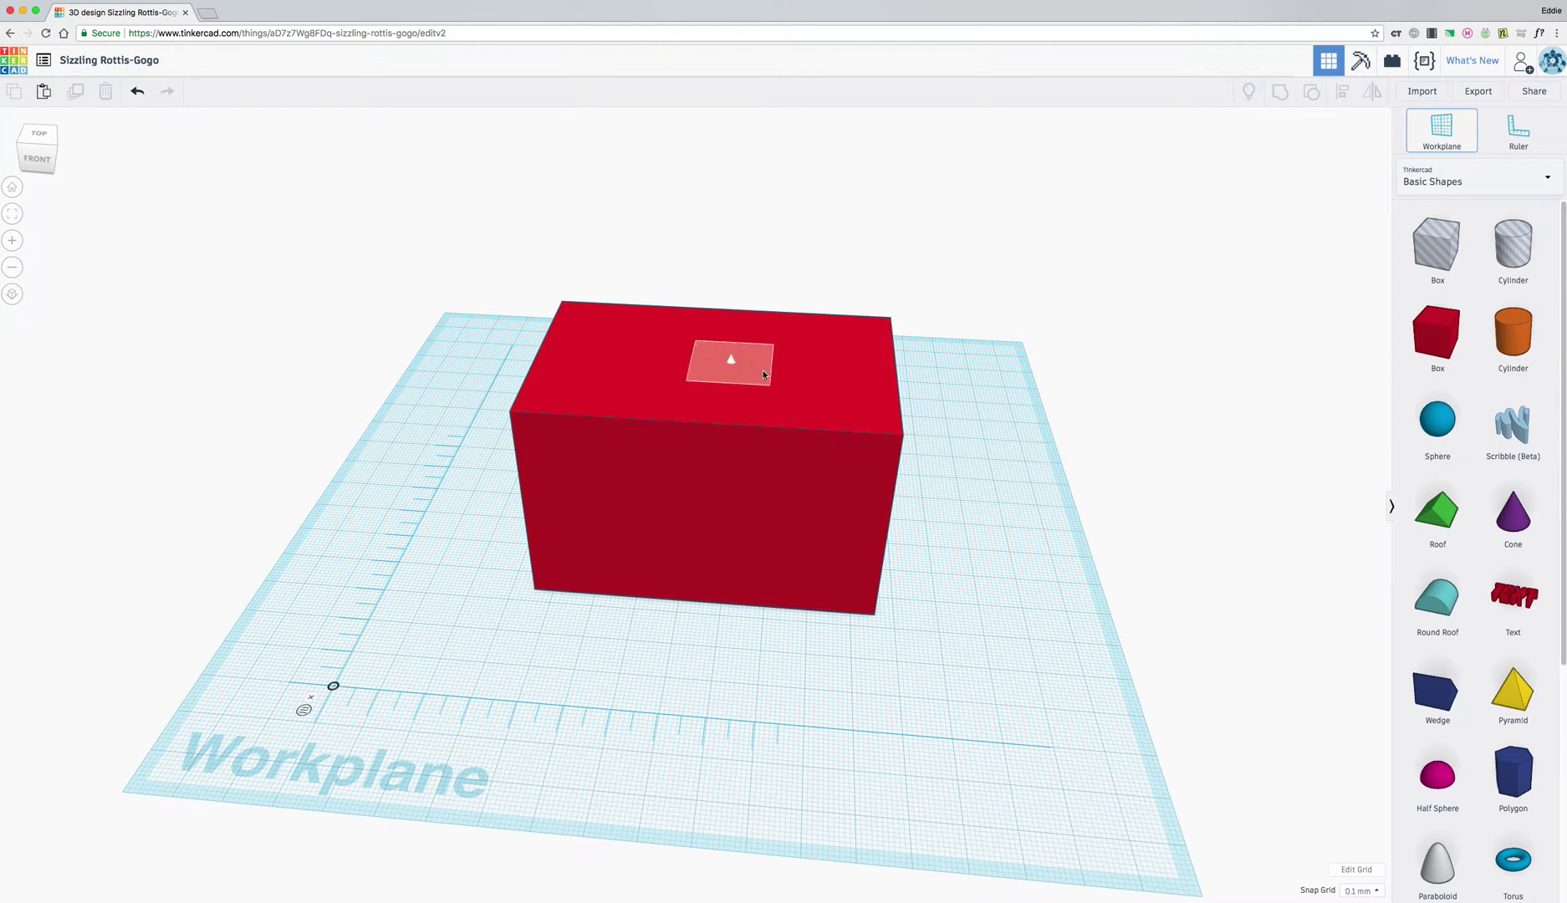
{"action": "right_click_drag", "start_coordinate": [778, 374], "coordinate": [710, 375]}
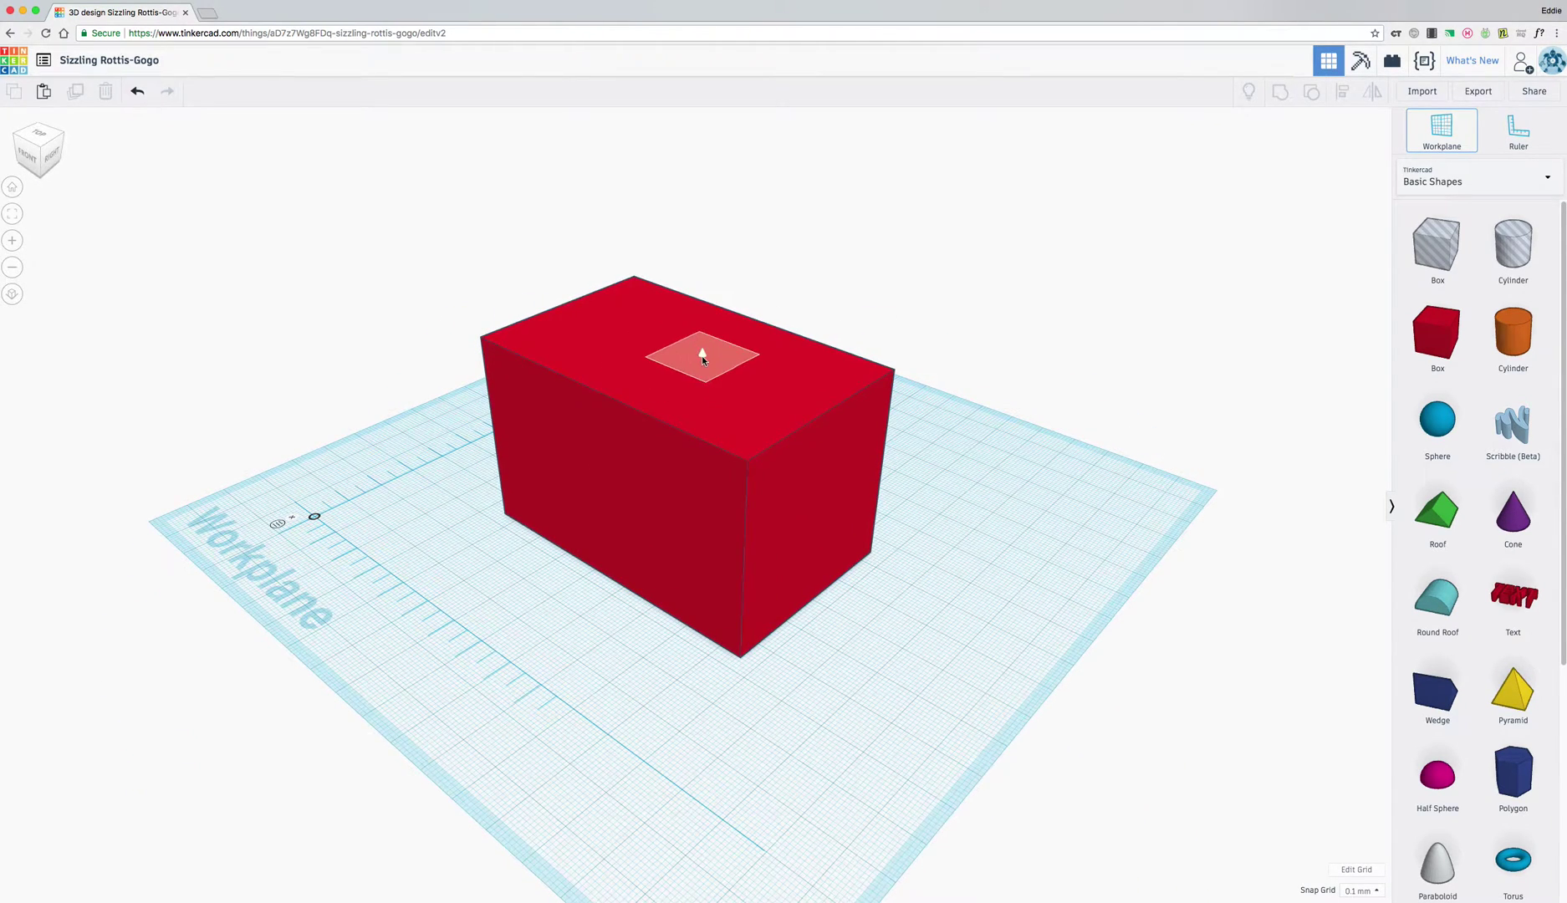
{"action": "left_click", "coordinate": [699, 368]}
{"action": "right_click_drag", "start_coordinate": [721, 357], "coordinate": [635, 452]}
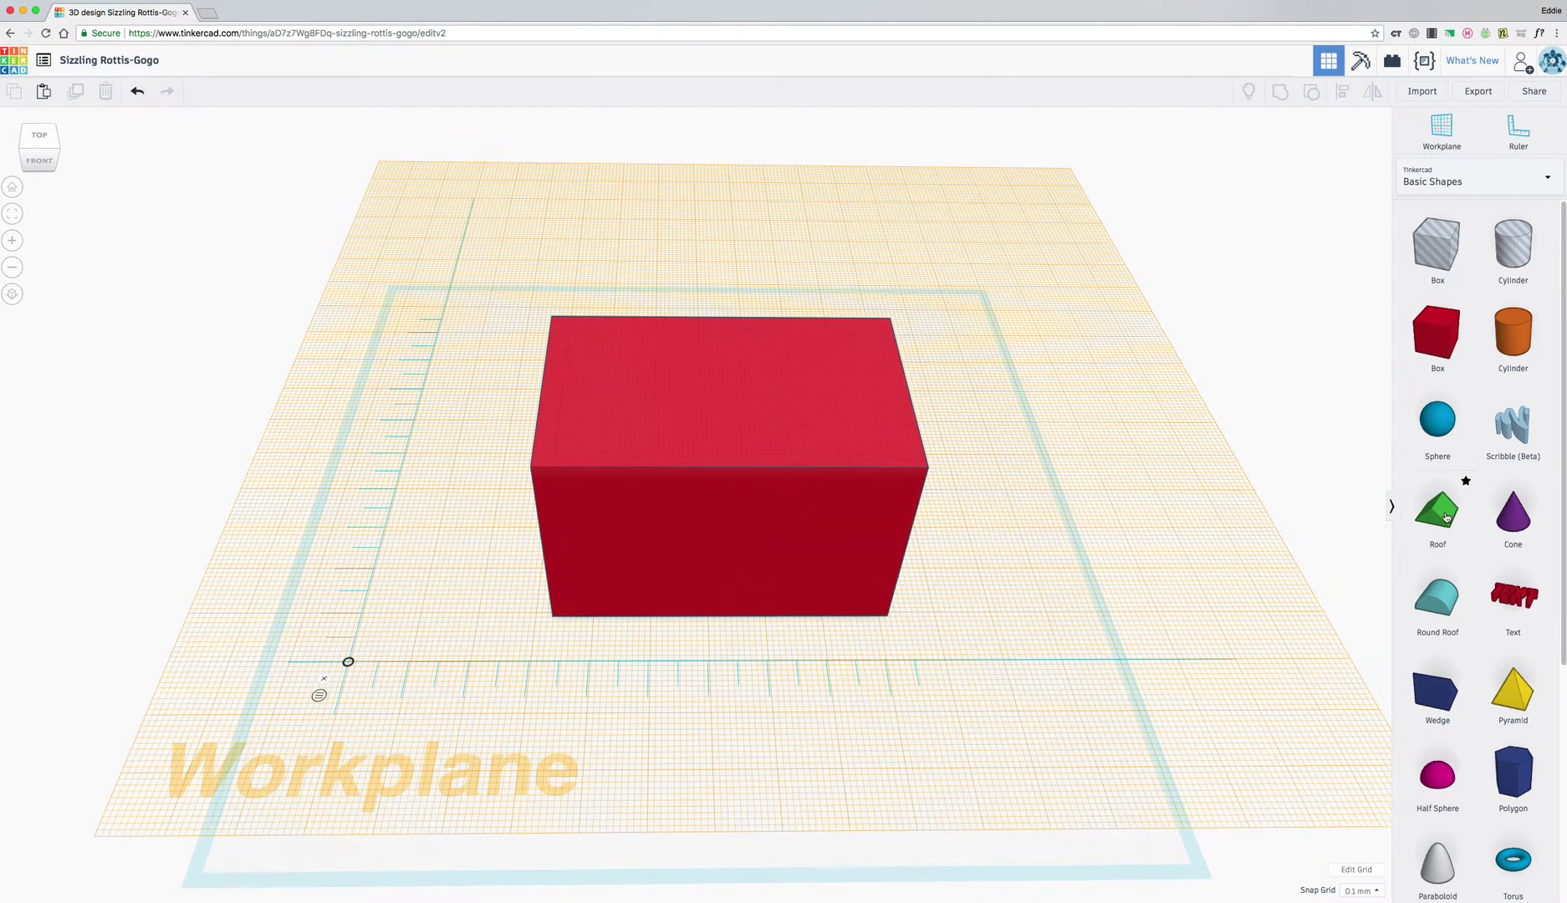
Drop a green roof on the box and size it 80 by 50, 30 tall
{"action": "left_click_drag", "start_coordinate": [1446, 518], "coordinate": [640, 401]}
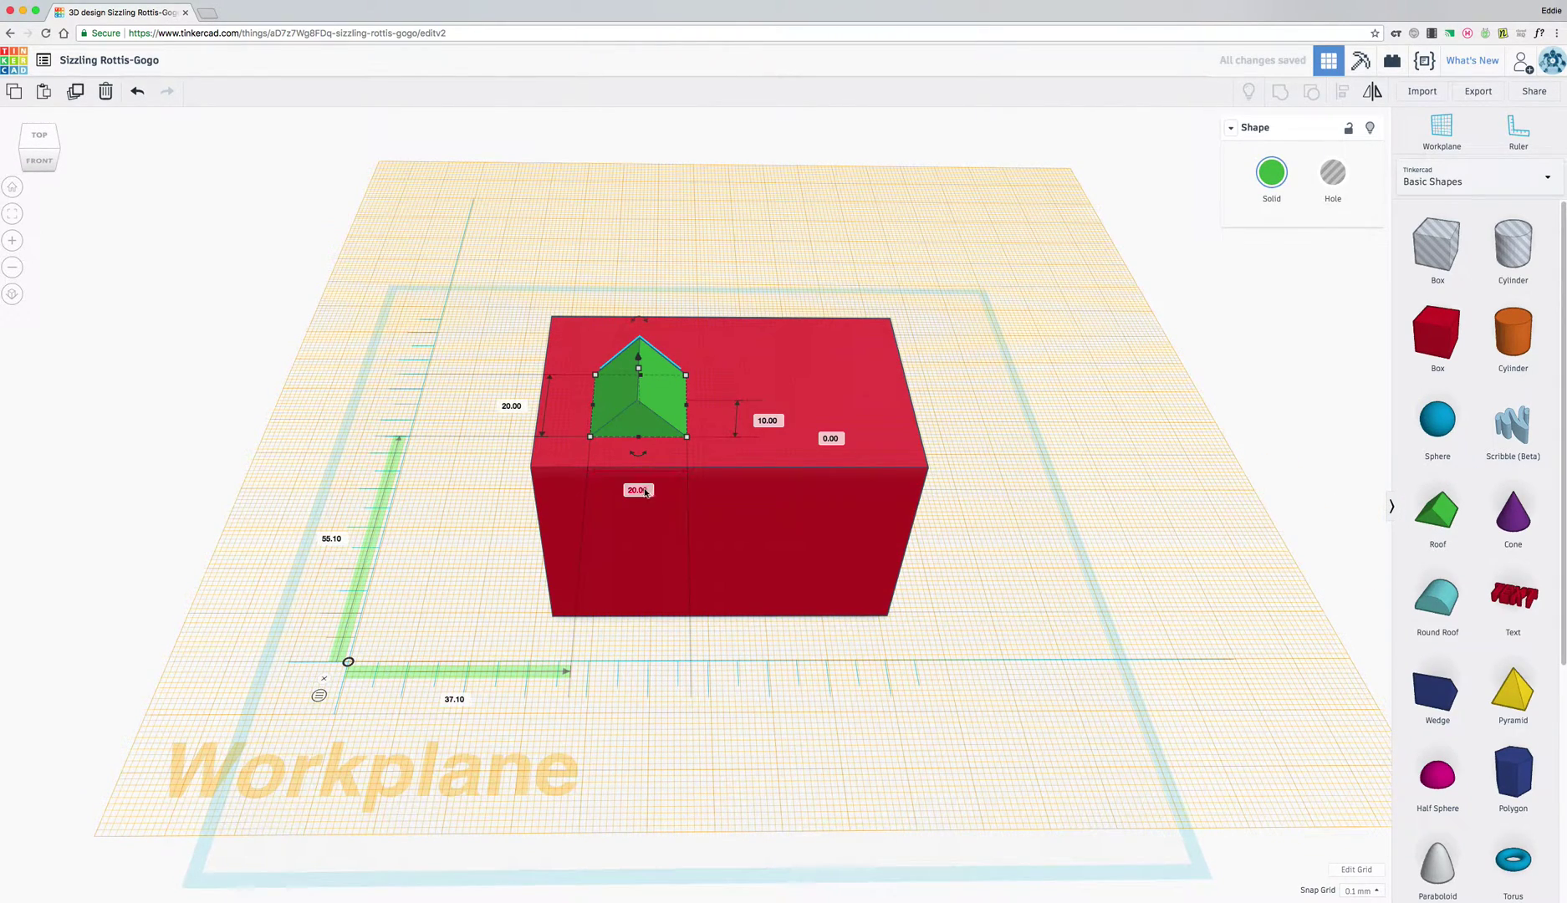
{"action": "left_click", "coordinate": [641, 490]}
{"action": "type", "text": "80"}
{"action": "key", "text": "Return"}
{"action": "left_click", "coordinate": [501, 402]}
{"action": "type", "text": "5"}
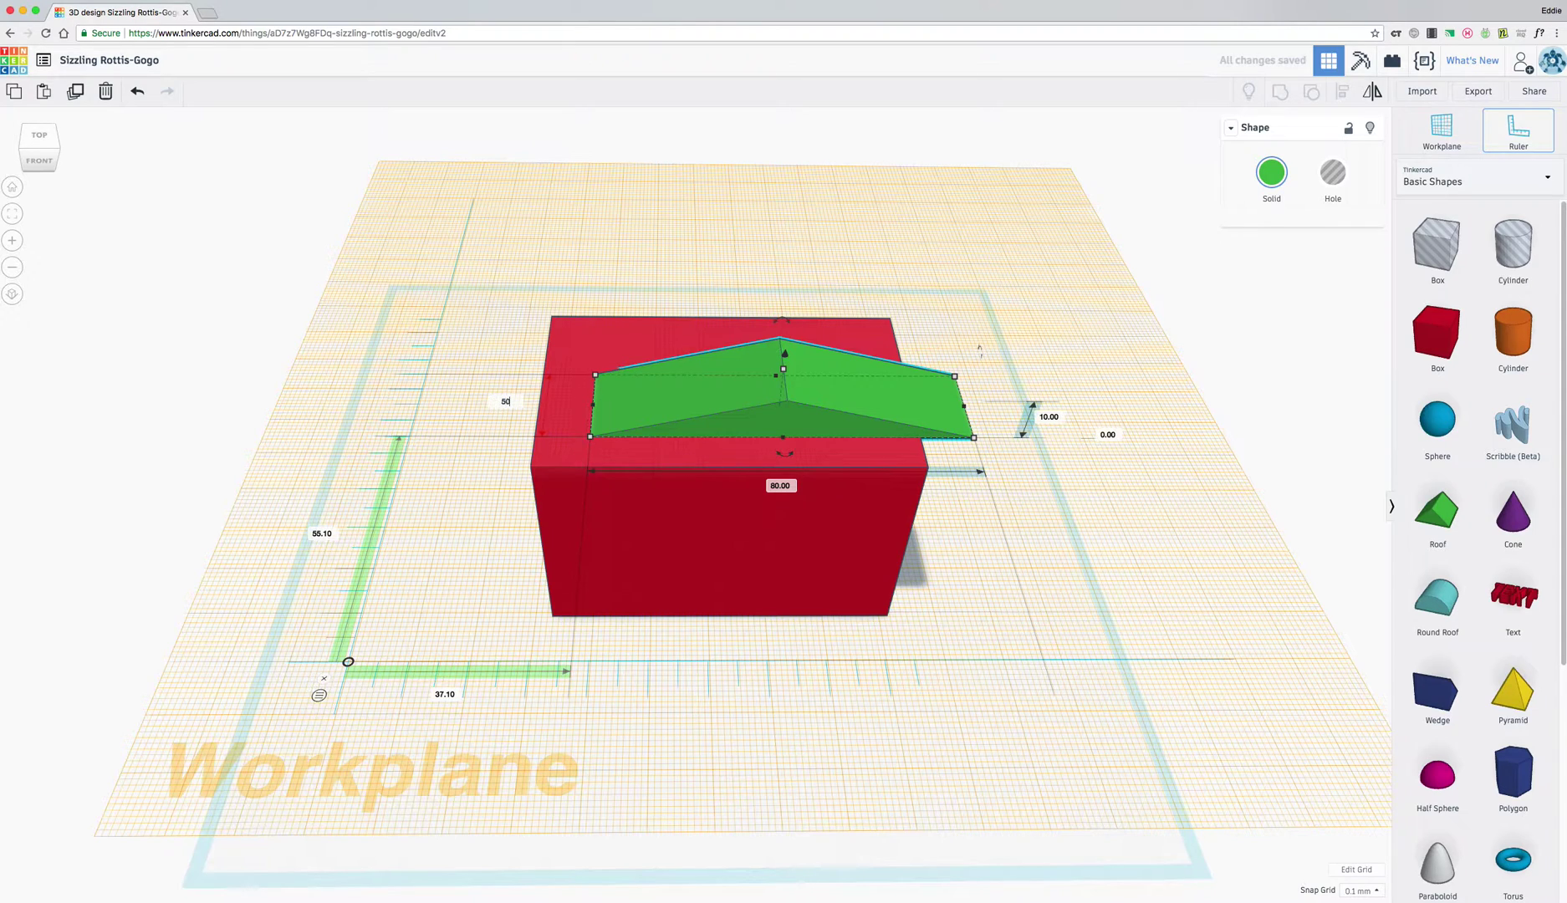
{"action": "key", "text": "Return"}
{"action": "left_click", "coordinate": [1050, 417]}
{"action": "type", "text": "30"}
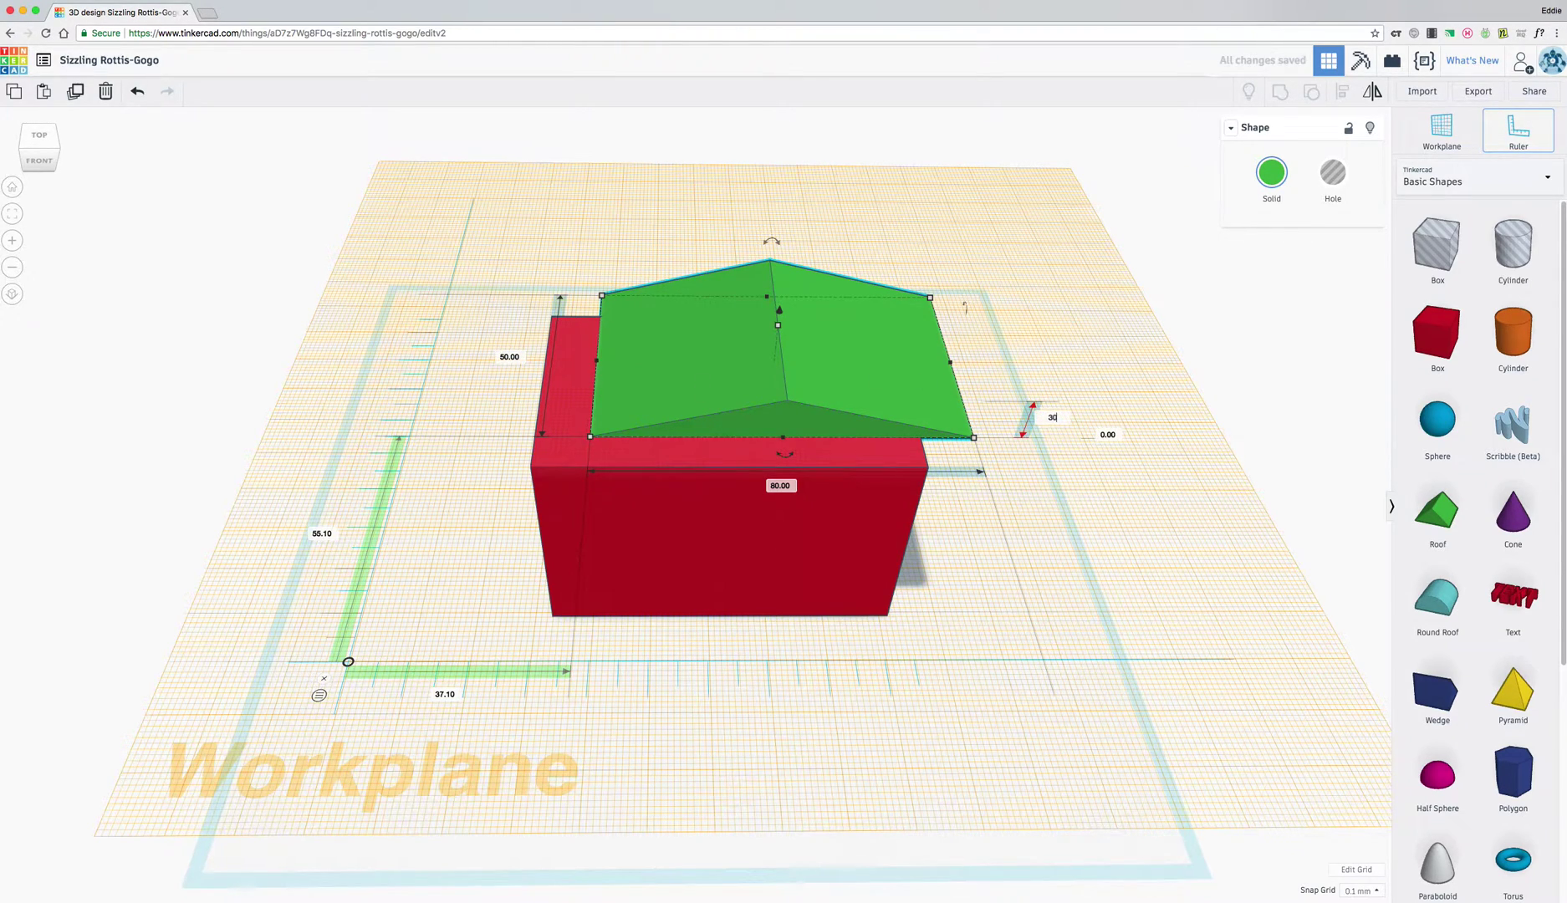
{"action": "key", "text": "Return"}
Select the roof and box together and align them so the roof sits centred over the box
{"action": "right_click_drag", "start_coordinate": [1072, 512], "coordinate": [844, 454]}
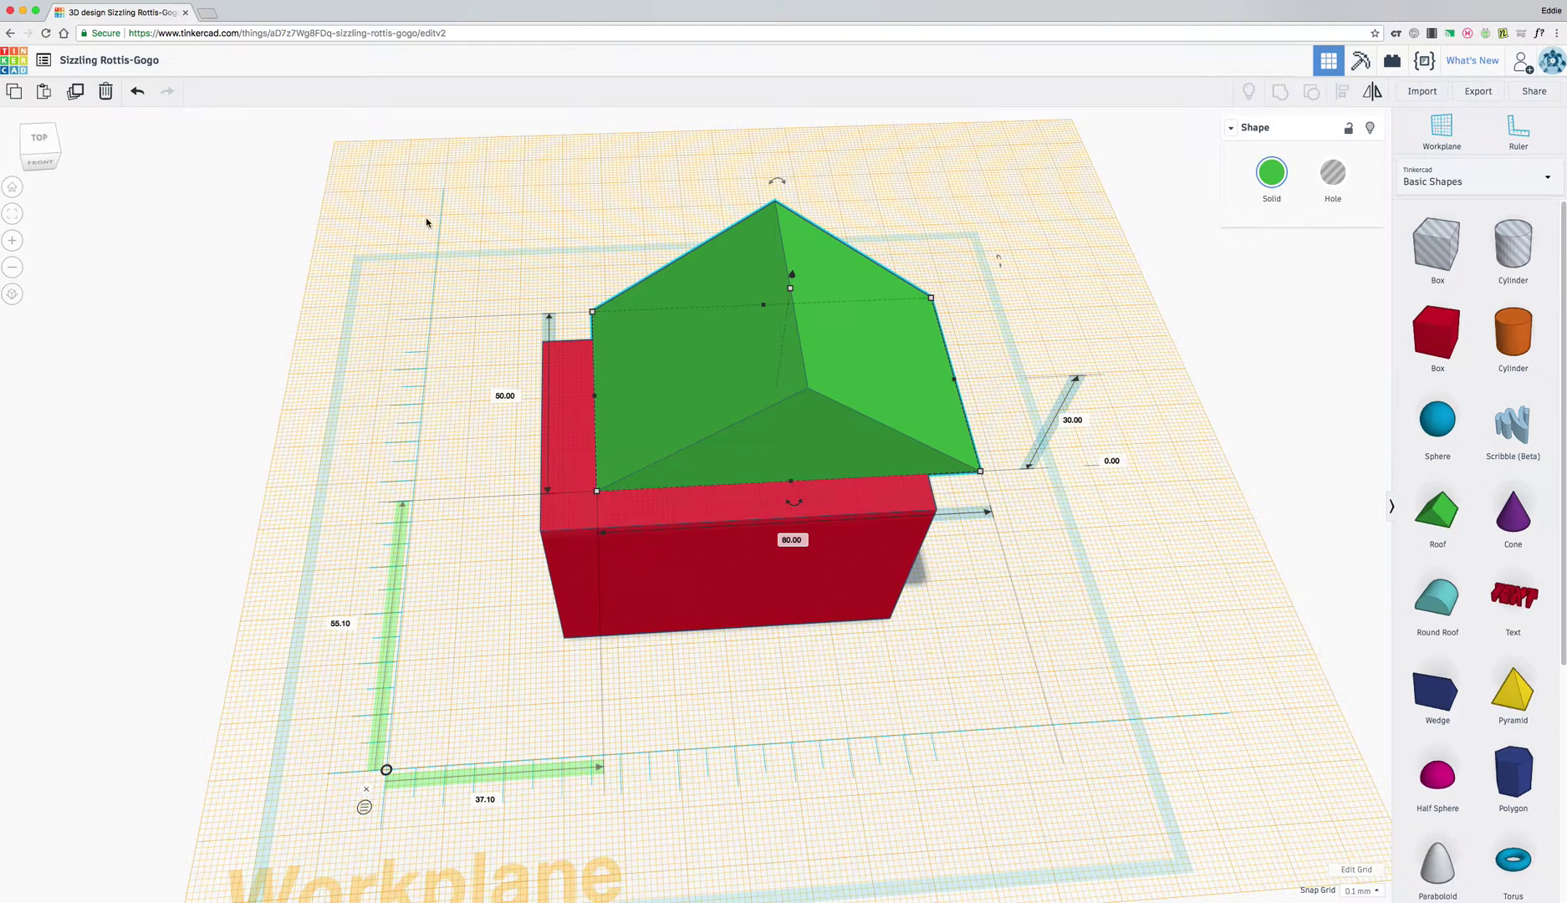
{"action": "left_click_drag", "start_coordinate": [457, 260], "coordinate": [1116, 715]}
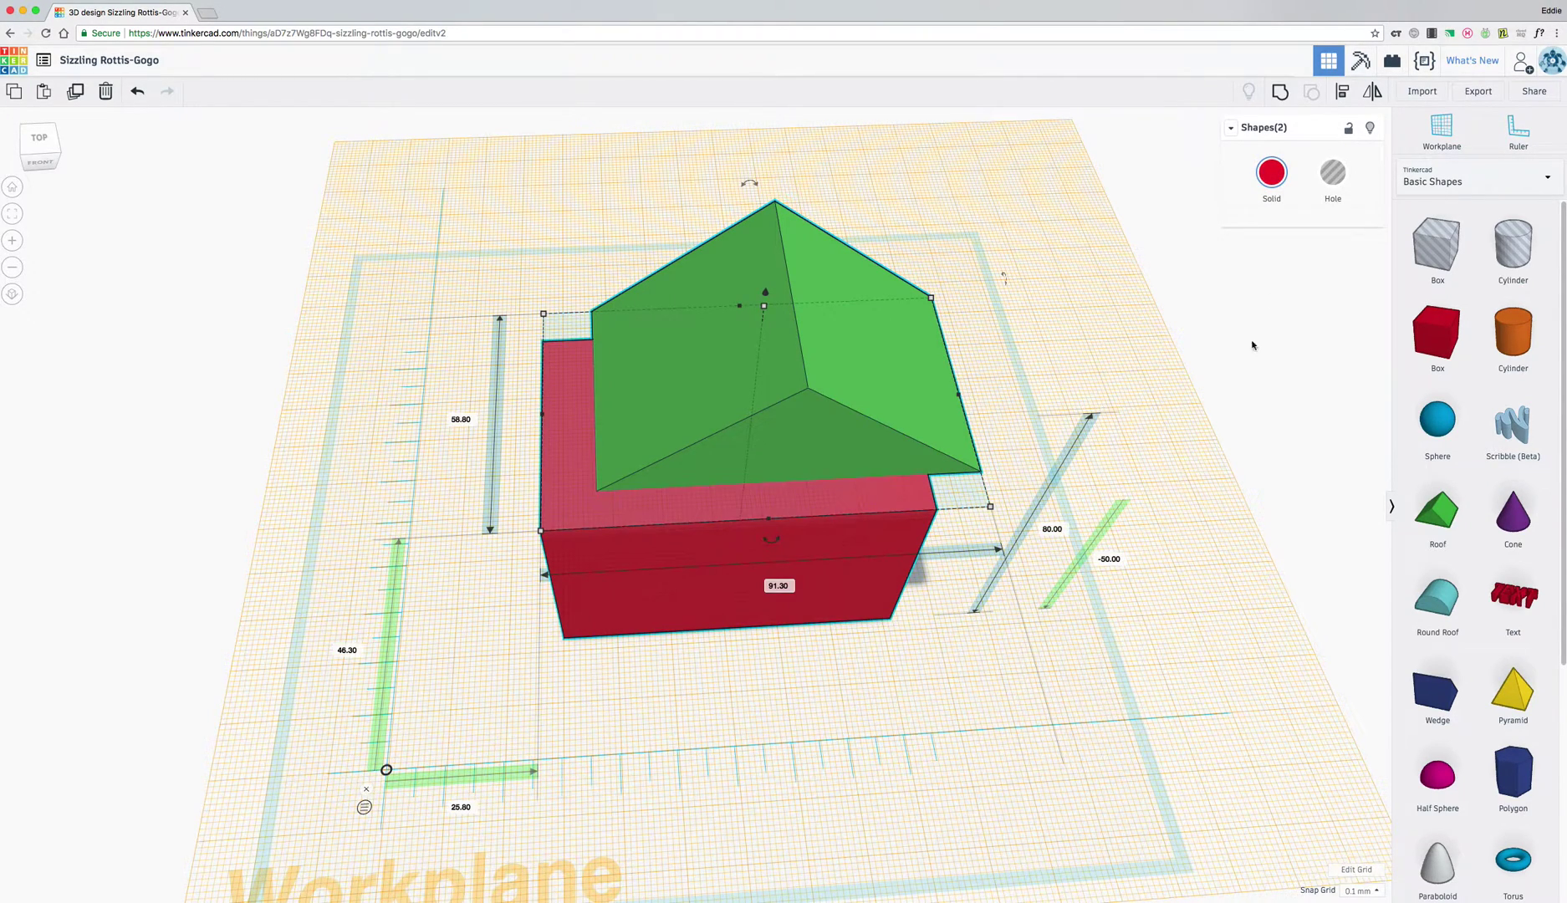
{"action": "left_click", "coordinate": [1342, 91]}
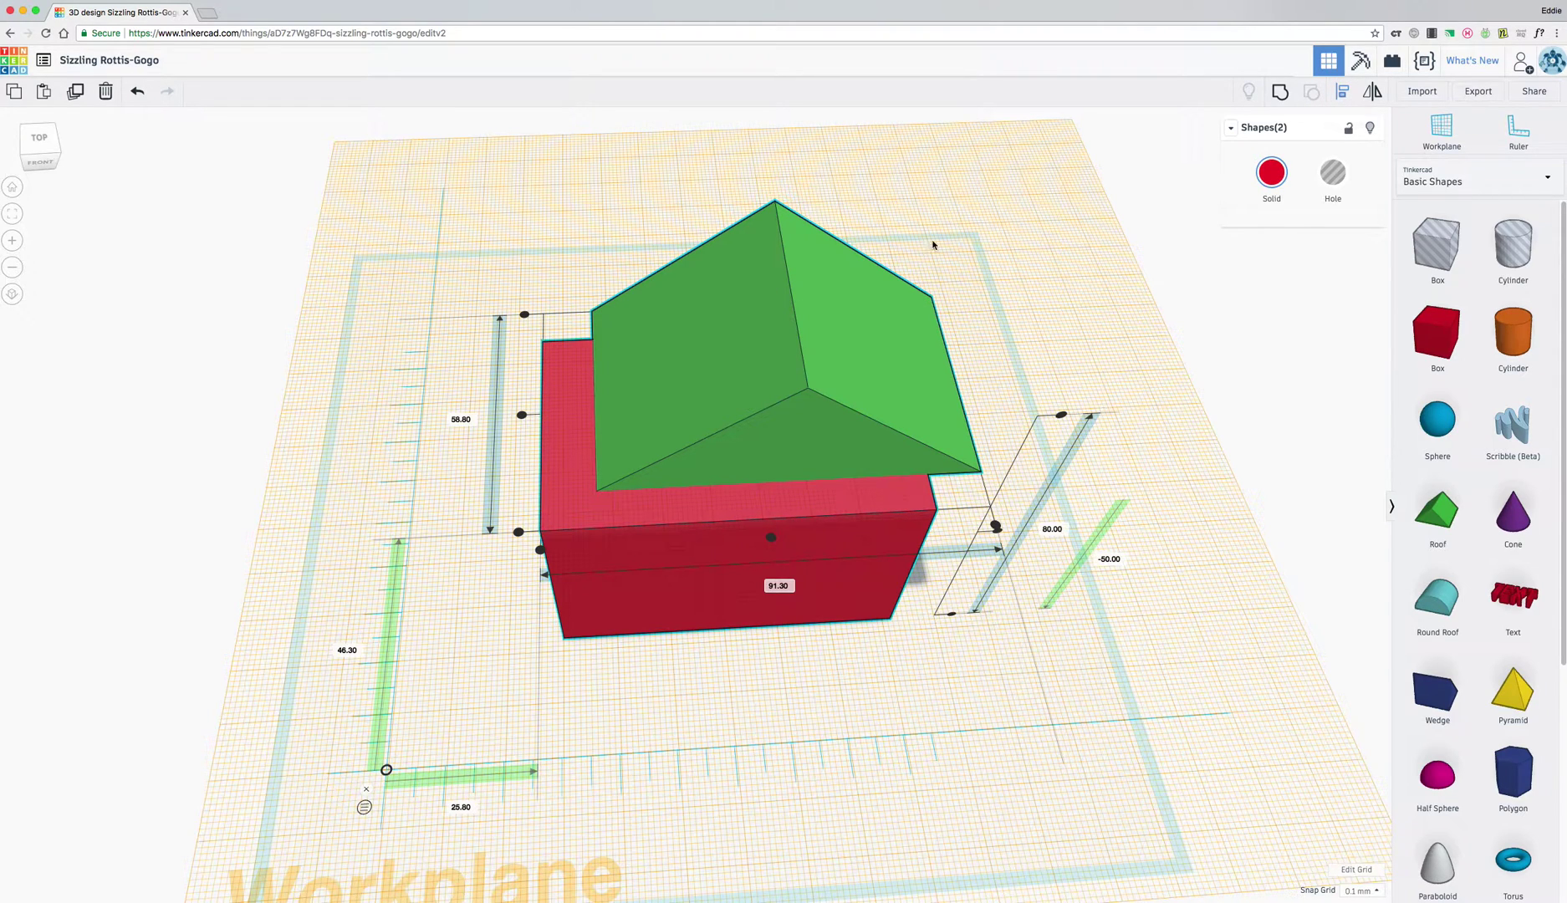
{"action": "left_click", "coordinate": [521, 415]}
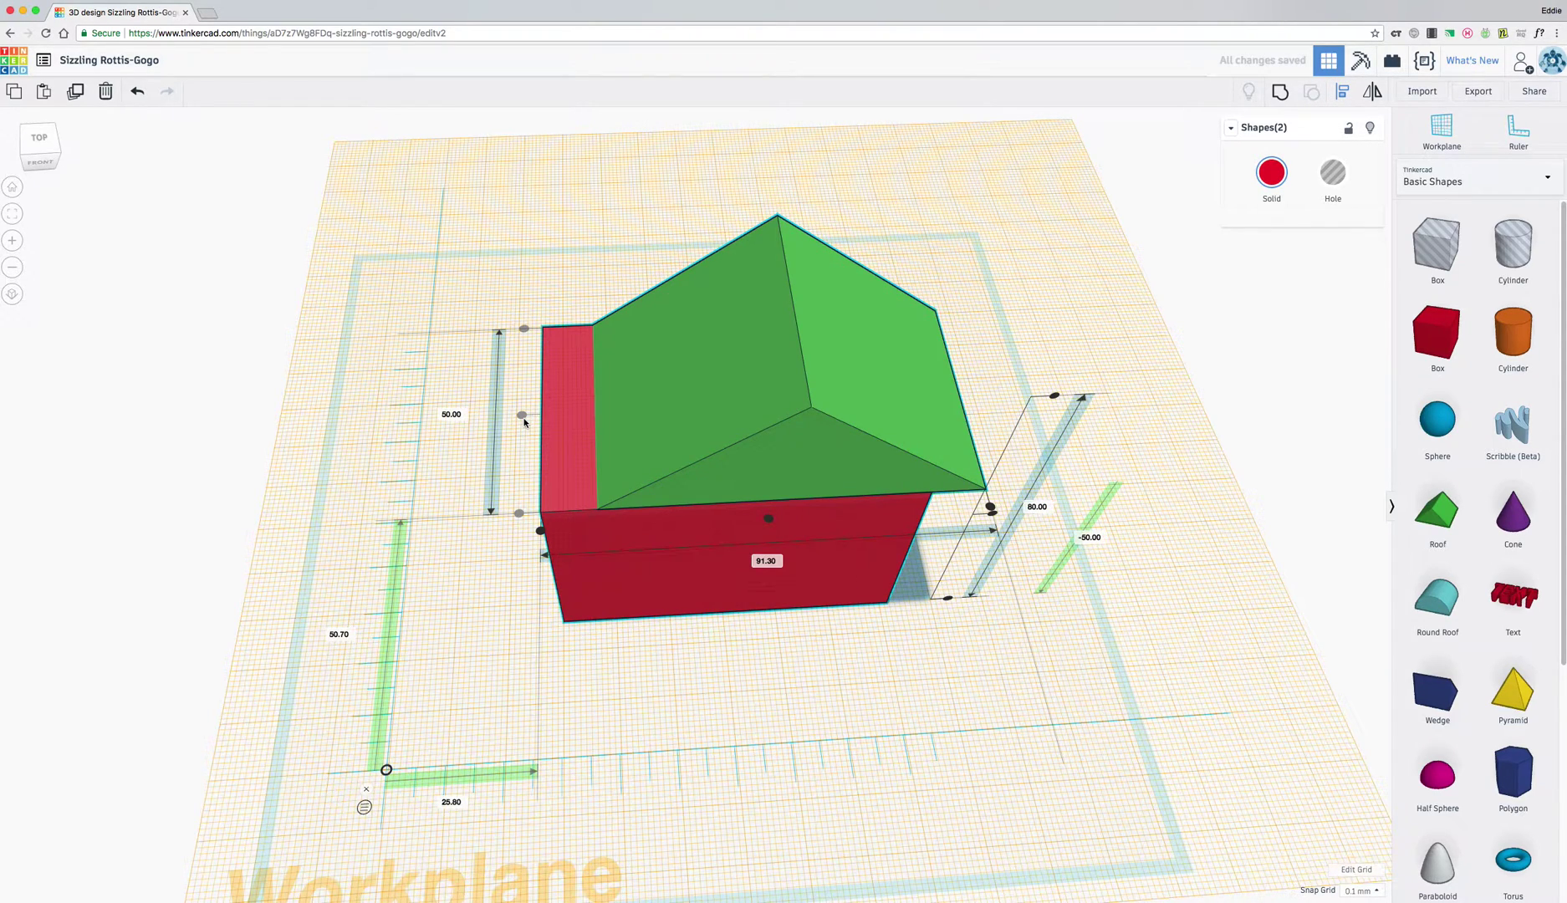
{"action": "left_click", "coordinate": [768, 520]}
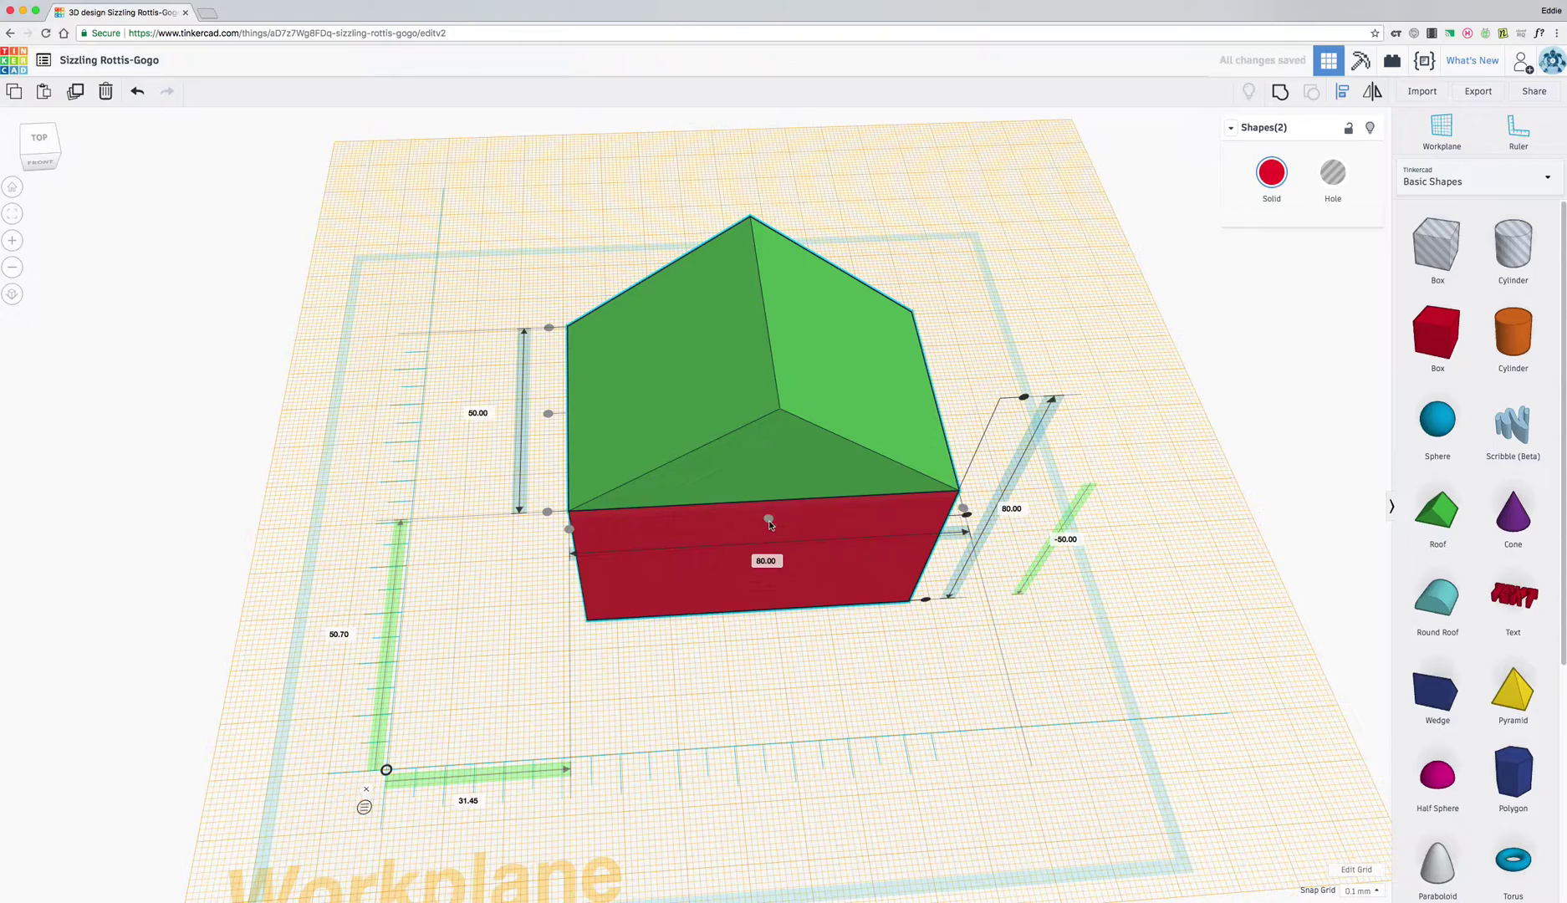
{"action": "right_click_drag", "start_coordinate": [870, 718], "coordinate": [840, 665]}
Reset the workplane back to the default ground-level workplane
{"action": "left_click", "coordinate": [1451, 133]}
{"action": "left_click", "coordinate": [756, 672]}
{"action": "mouse_move", "coordinate": [763, 626]}
{"action": "right_mouse_down"}
{"action": "mouse_move", "coordinate": [674, 597]}
{"action": "mouse_move", "coordinate": [593, 600]}
{"action": "mouse_move", "coordinate": [801, 650]}
{"action": "mouse_move", "coordinate": [772, 633]}
{"action": "right_mouse_up"}
{"action": "right_click_drag", "start_coordinate": [542, 257], "coordinate": [470, 285]}
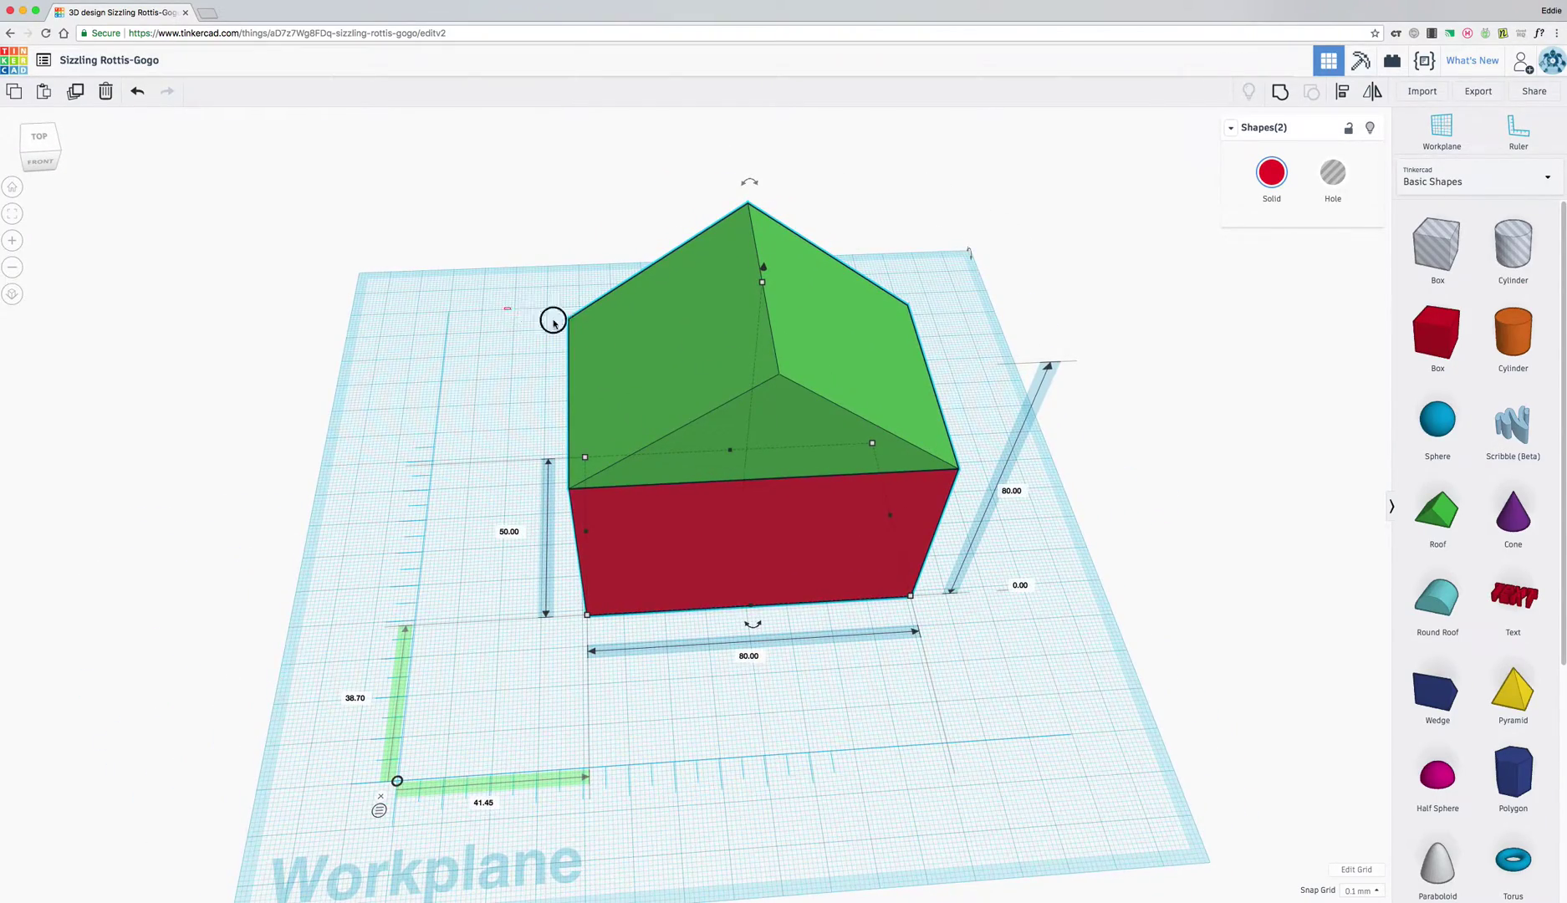
Group the roof and box into one 80 × 50 × 80 mm red house
{"action": "left_click_drag", "start_coordinate": [506, 309], "coordinate": [1056, 708]}
{"action": "right_click_drag", "start_coordinate": [1056, 708], "coordinate": [1048, 644]}
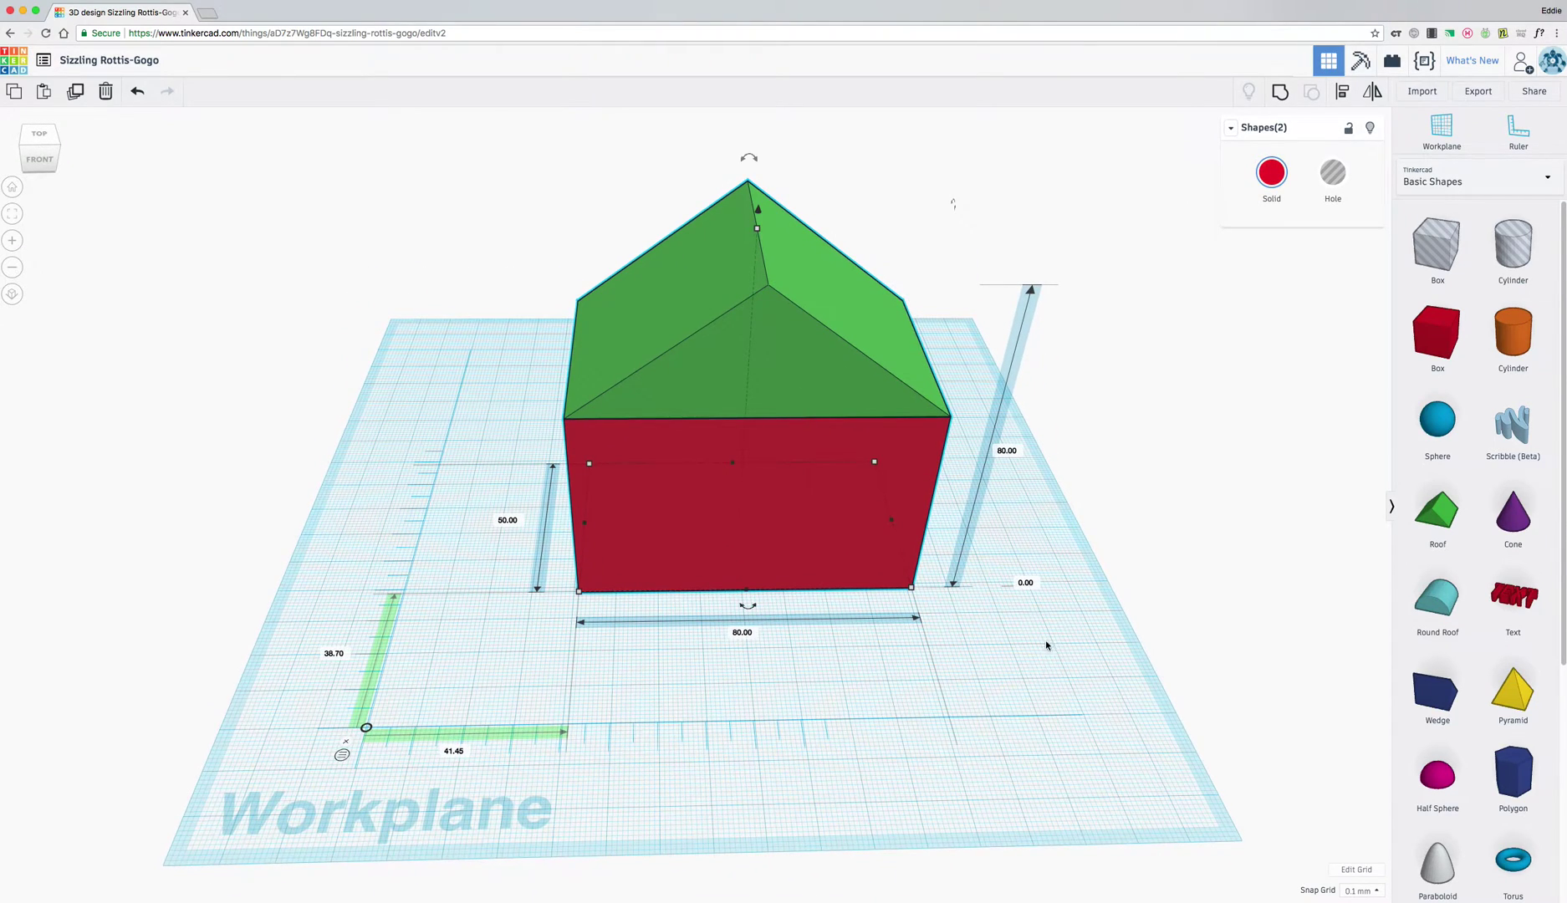
{"action": "left_click", "coordinate": [1280, 93]}
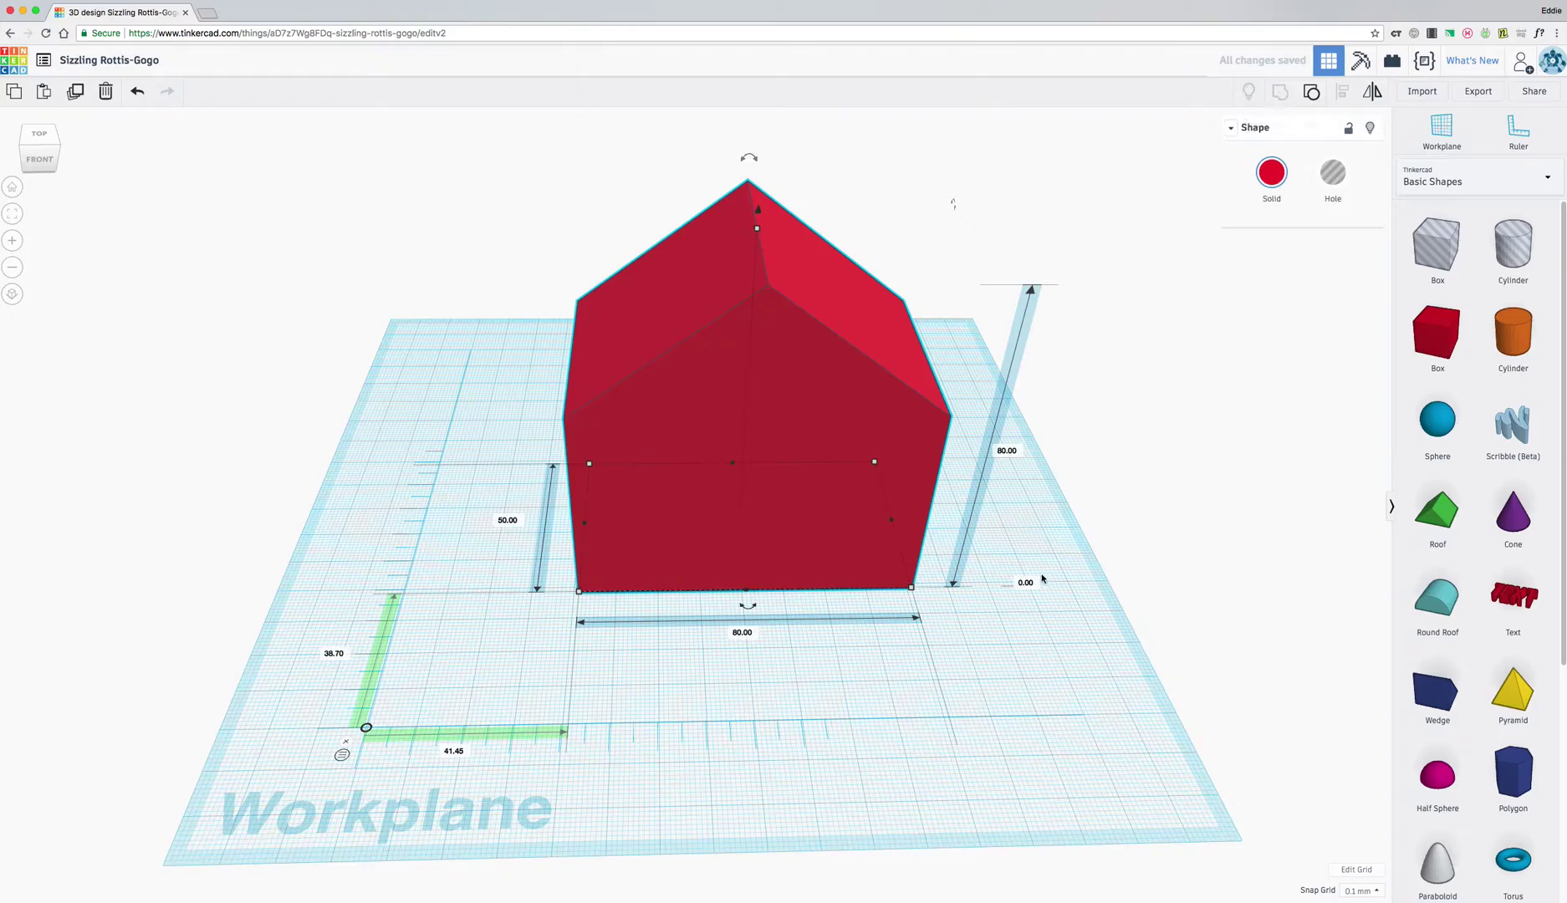
{"action": "right_click_drag", "start_coordinate": [1043, 577], "coordinate": [560, 510]}
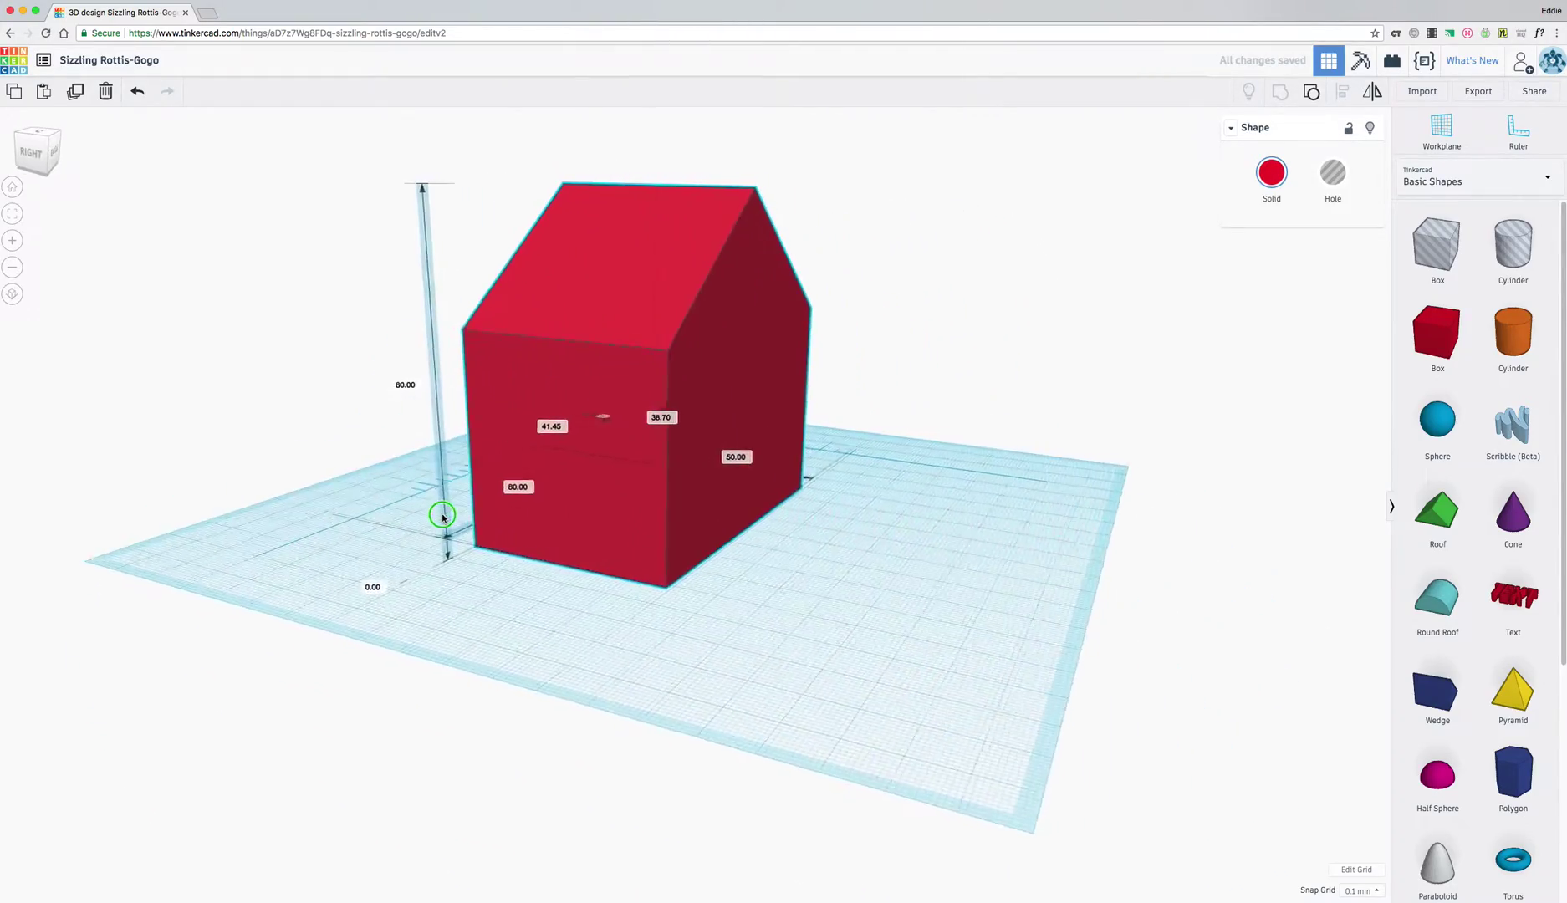
{"action": "right_click_drag", "start_coordinate": [442, 518], "coordinate": [1091, 561]}
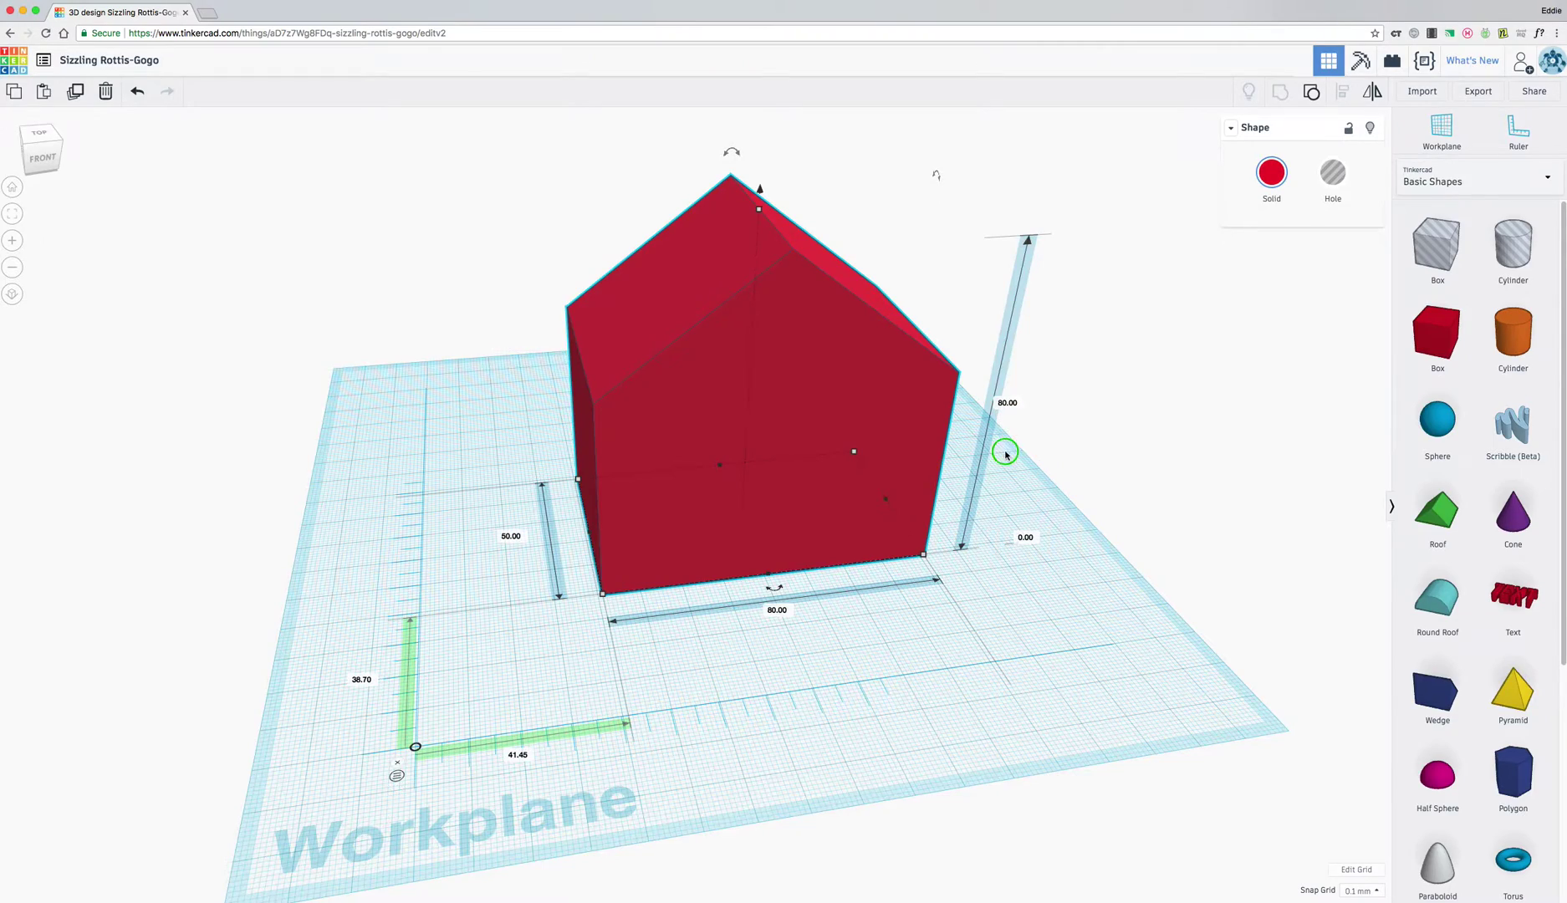
{"action": "right_click_drag", "start_coordinate": [1006, 454], "coordinate": [913, 450]}
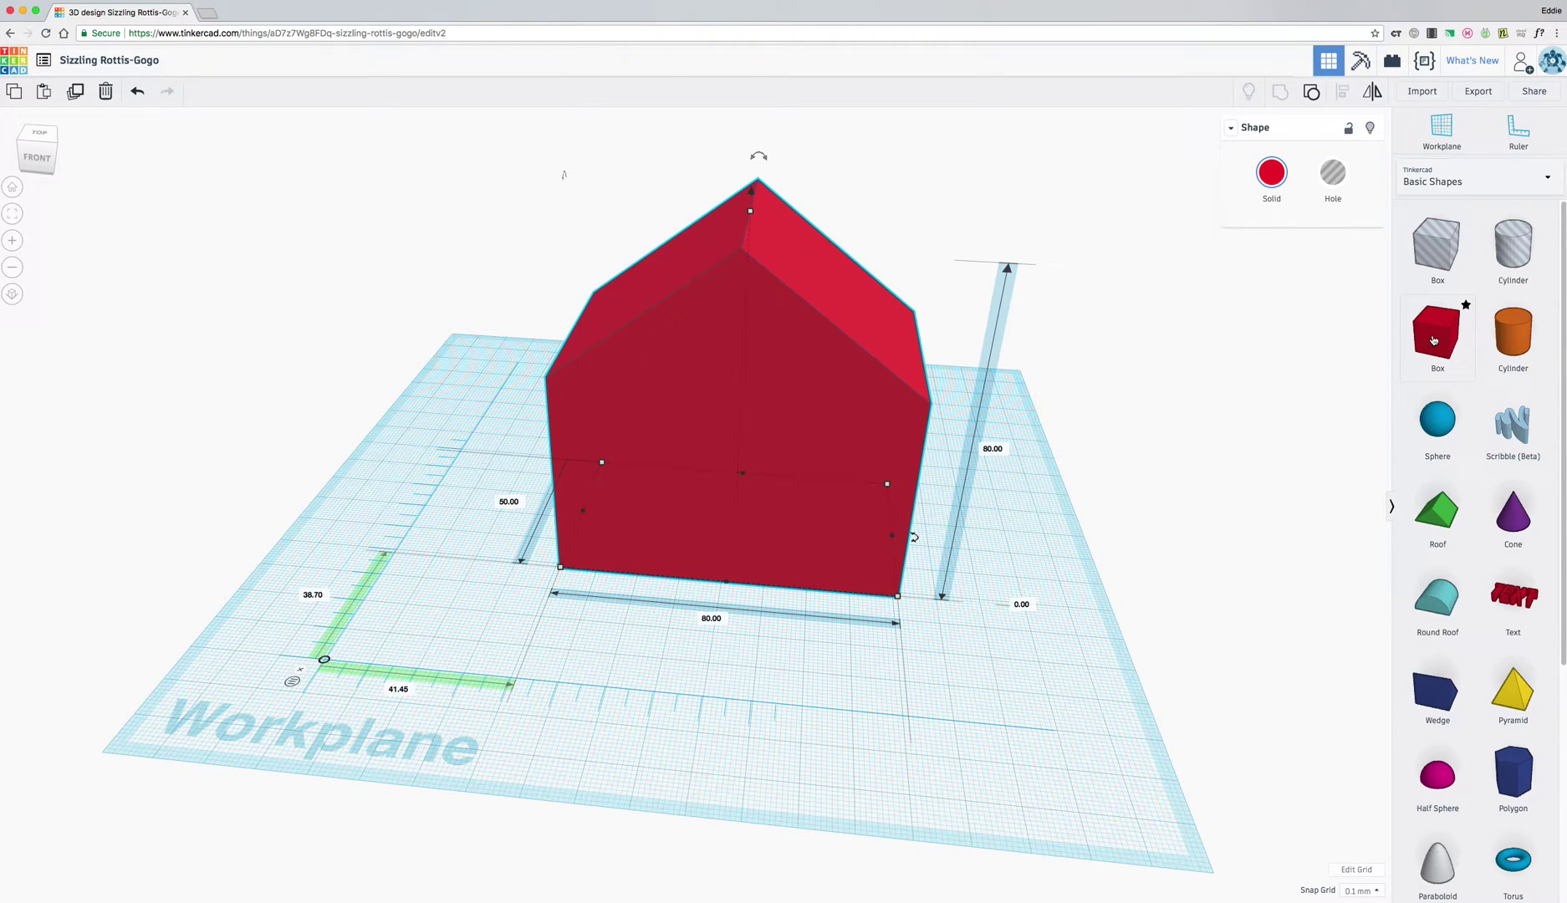
Add a new box beside the house and shrink its width and depth to 10 mm
{"action": "left_click_drag", "start_coordinate": [1374, 331], "coordinate": [1015, 506]}
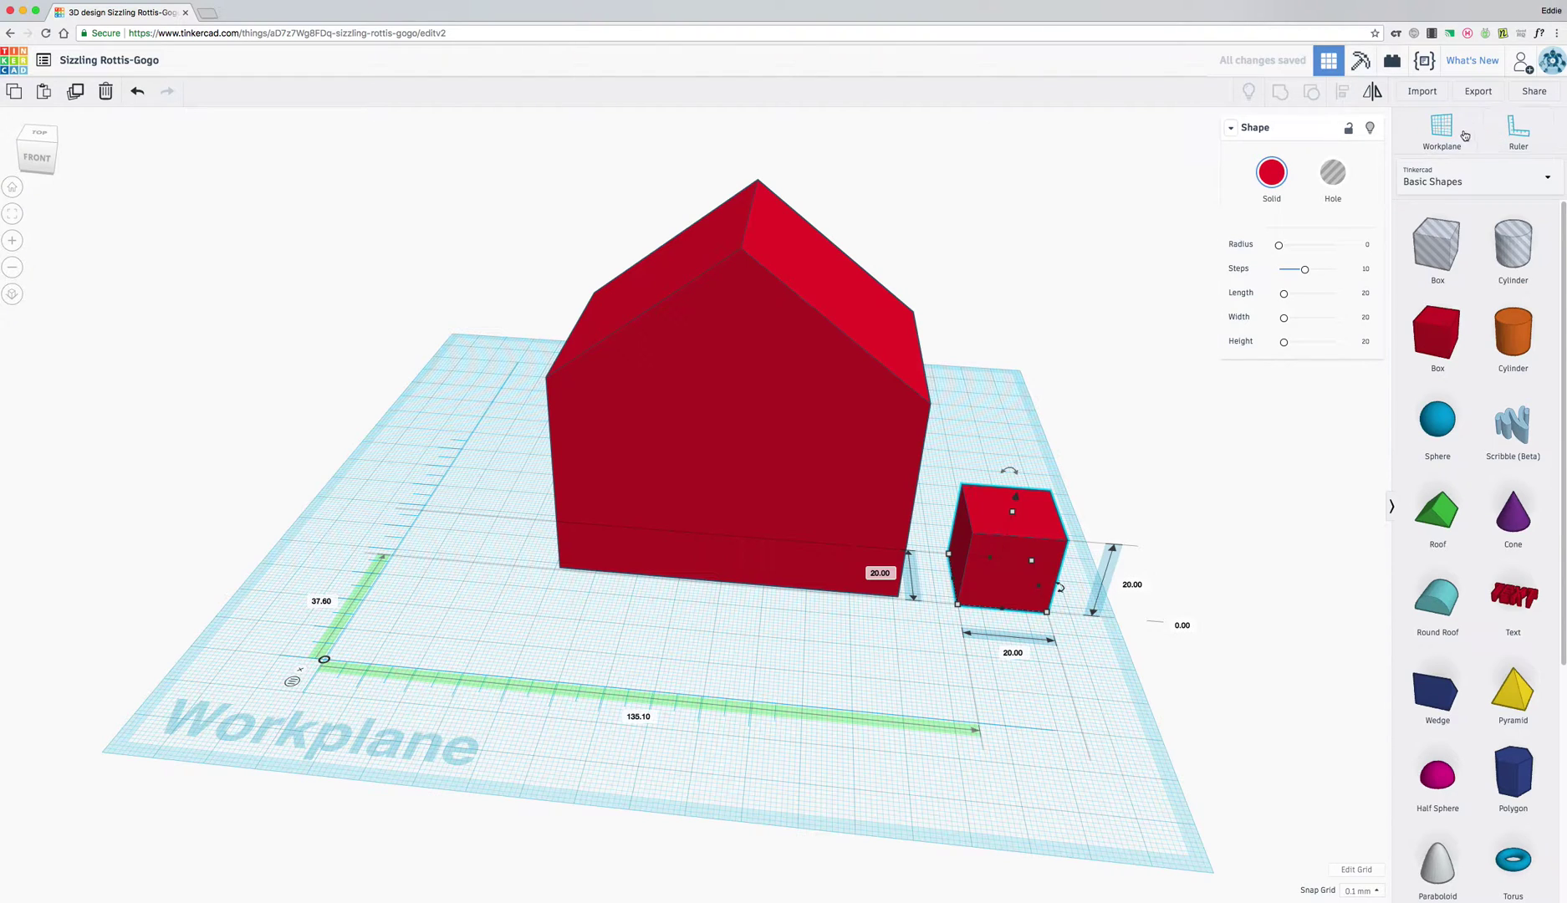
{"action": "right_click_drag", "start_coordinate": [1171, 376], "coordinate": [1034, 538]}
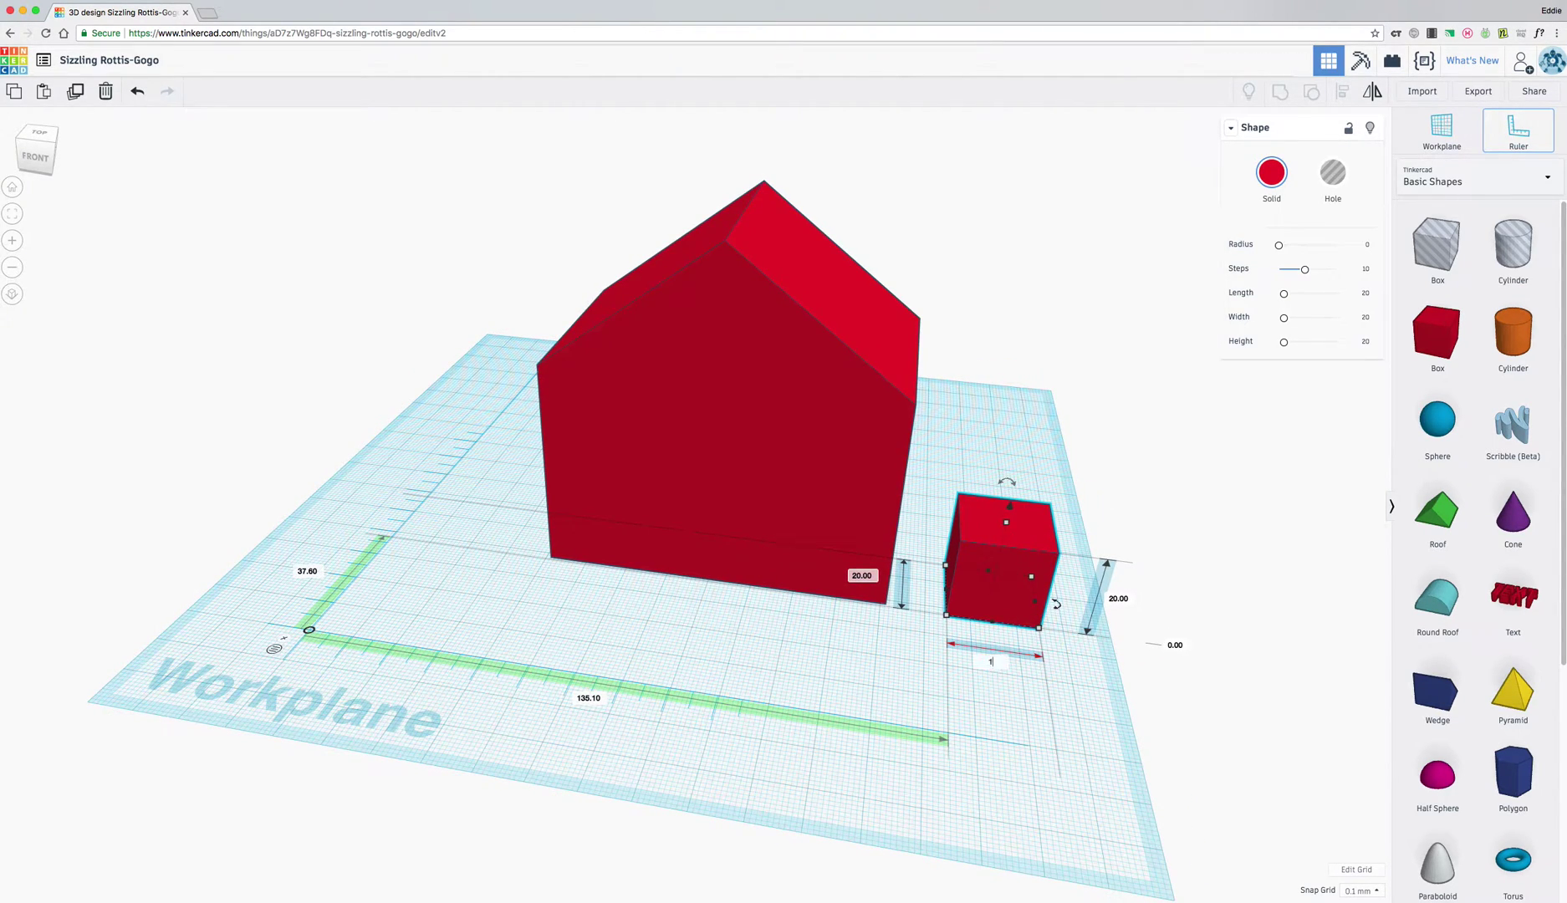
{"action": "type", "text": "0"}
{"action": "key", "text": "Return"}
{"action": "mouse_move", "coordinate": [957, 609]}
{"action": "right_mouse_down"}
{"action": "mouse_move", "coordinate": [941, 696]}
{"action": "mouse_move", "coordinate": [899, 660]}
{"action": "mouse_move", "coordinate": [939, 624]}
{"action": "right_mouse_up"}
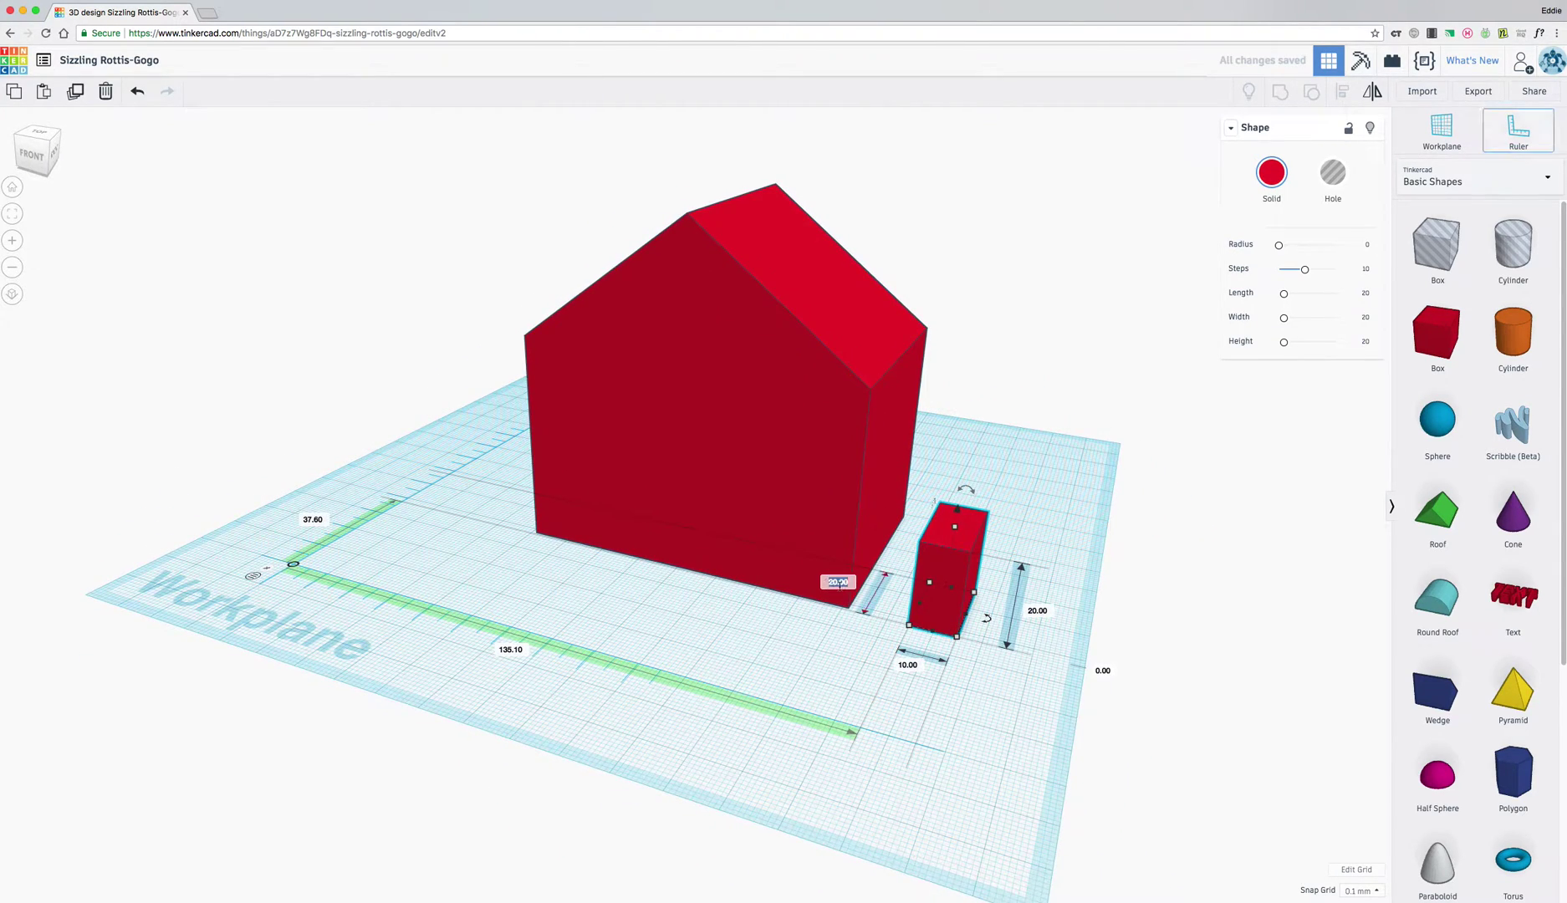
{"action": "key", "text": "Return"}
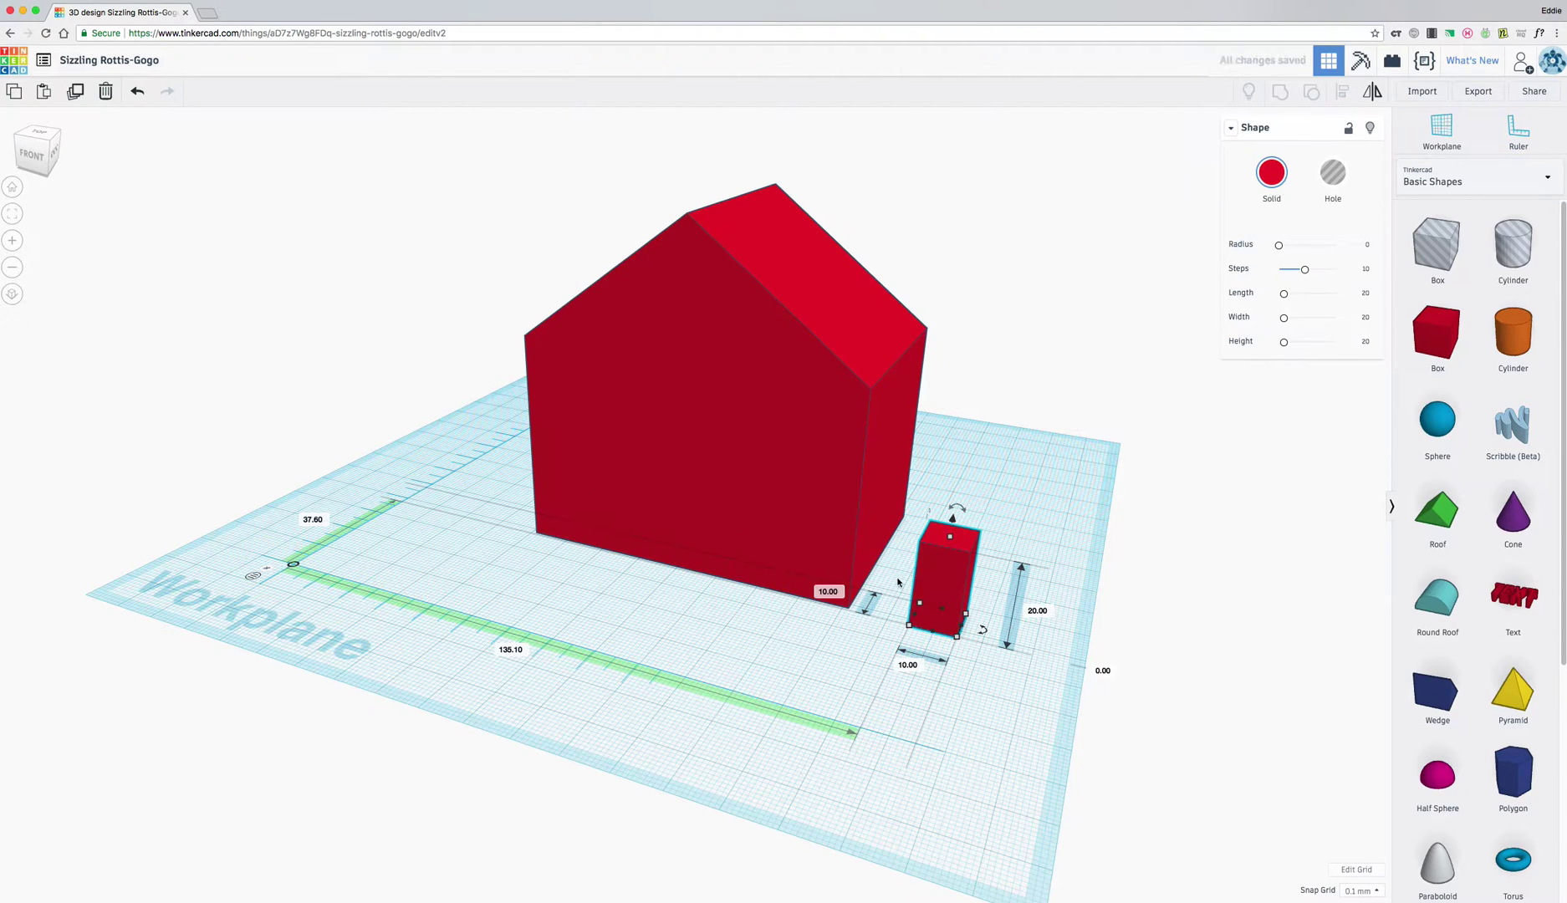
Lift the small box onto the roof's right slope and group it with the house
{"action": "left_click_drag", "start_coordinate": [955, 521], "coordinate": [970, 260]}
{"action": "left_click_drag", "start_coordinate": [994, 350], "coordinate": [891, 280]}
{"action": "mouse_move", "coordinate": [891, 279]}
{"action": "right_mouse_down"}
{"action": "mouse_move", "coordinate": [535, 287]}
{"action": "mouse_move", "coordinate": [640, 325]}
{"action": "mouse_move", "coordinate": [830, 348]}
{"action": "mouse_move", "coordinate": [903, 251]}
{"action": "right_mouse_up"}
{"action": "left_click_drag", "start_coordinate": [641, 257], "coordinate": [509, 149]}
{"action": "left_click", "coordinate": [1277, 98]}
{"action": "right_click_drag", "start_coordinate": [1031, 405], "coordinate": [1063, 441]}
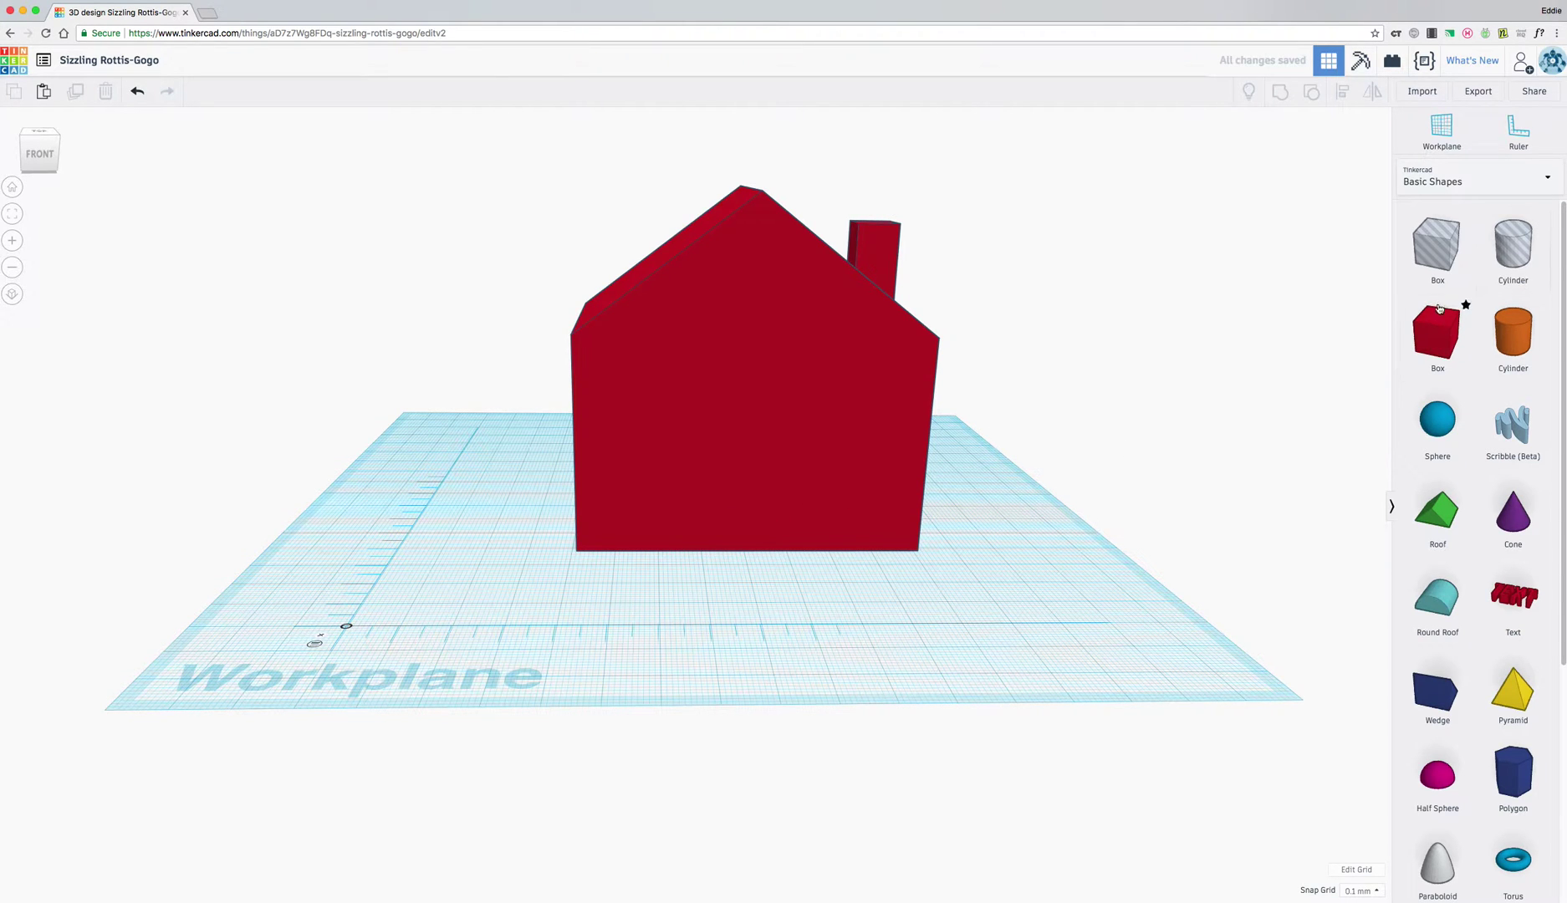
Add a new box in front of the house and turn it into a hole
{"action": "left_click_drag", "start_coordinate": [1440, 346], "coordinate": [767, 588]}
{"action": "scroll", "coordinate": [744, 610], "scroll_direction": "up", "scroll_amount": 1}
{"action": "right_click_drag", "start_coordinate": [744, 611], "coordinate": [700, 613]}
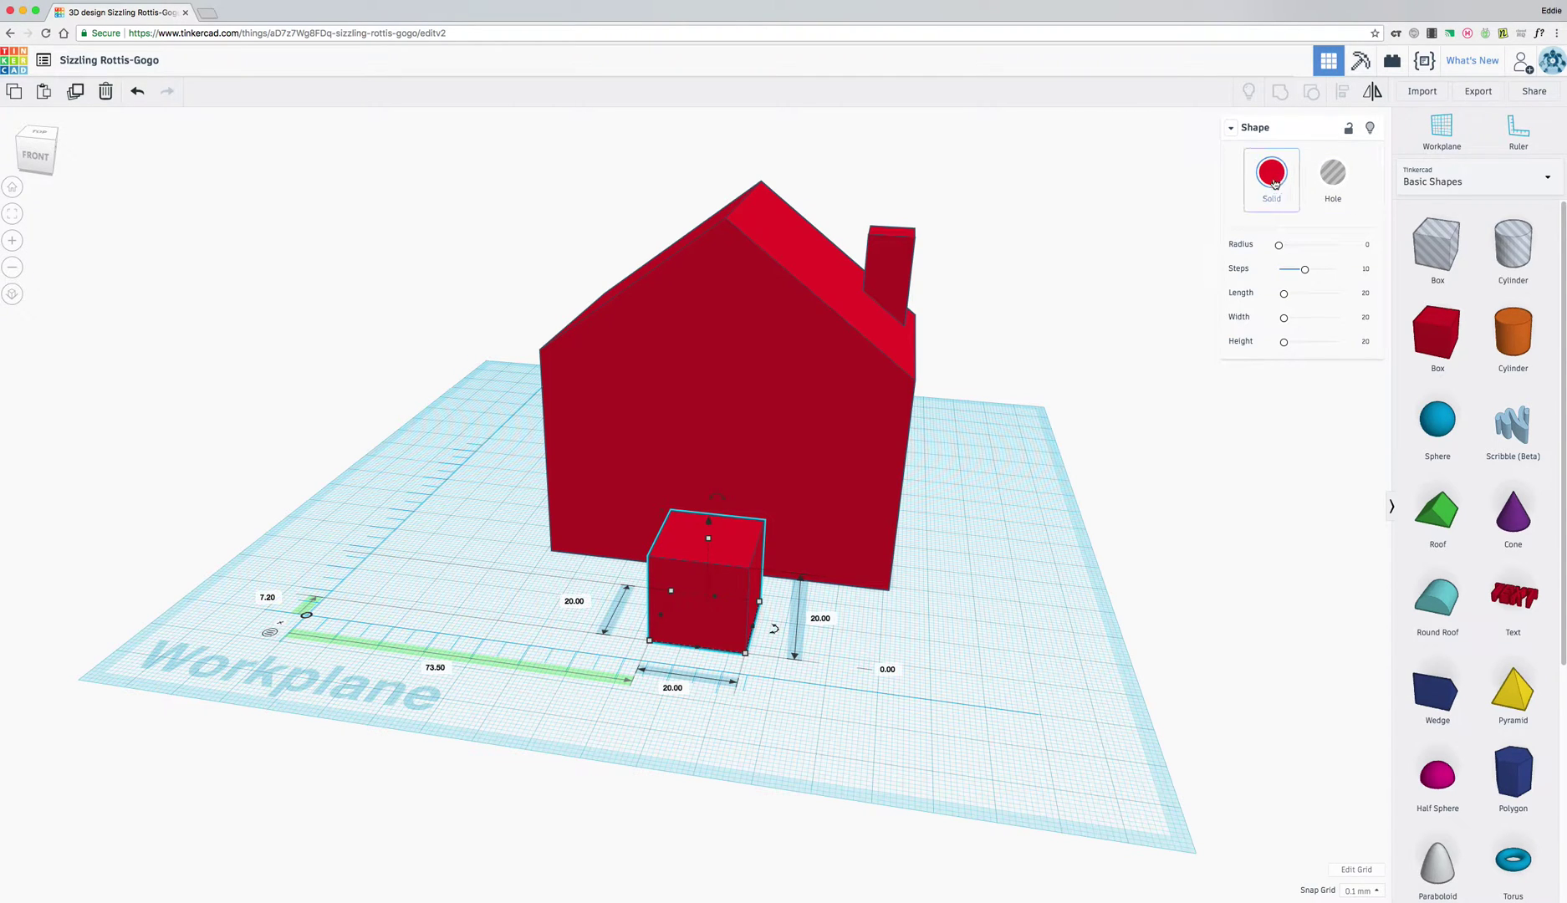
{"action": "left_click", "coordinate": [1332, 183]}
{"action": "right_click_drag", "start_coordinate": [903, 623], "coordinate": [746, 664]}
Set the hole 15 mm wide at the base of the front wall and group it to cut the doorway
{"action": "left_click_drag", "start_coordinate": [750, 648], "coordinate": [750, 575]}
{"action": "right_click_drag", "start_coordinate": [750, 575], "coordinate": [973, 699]}
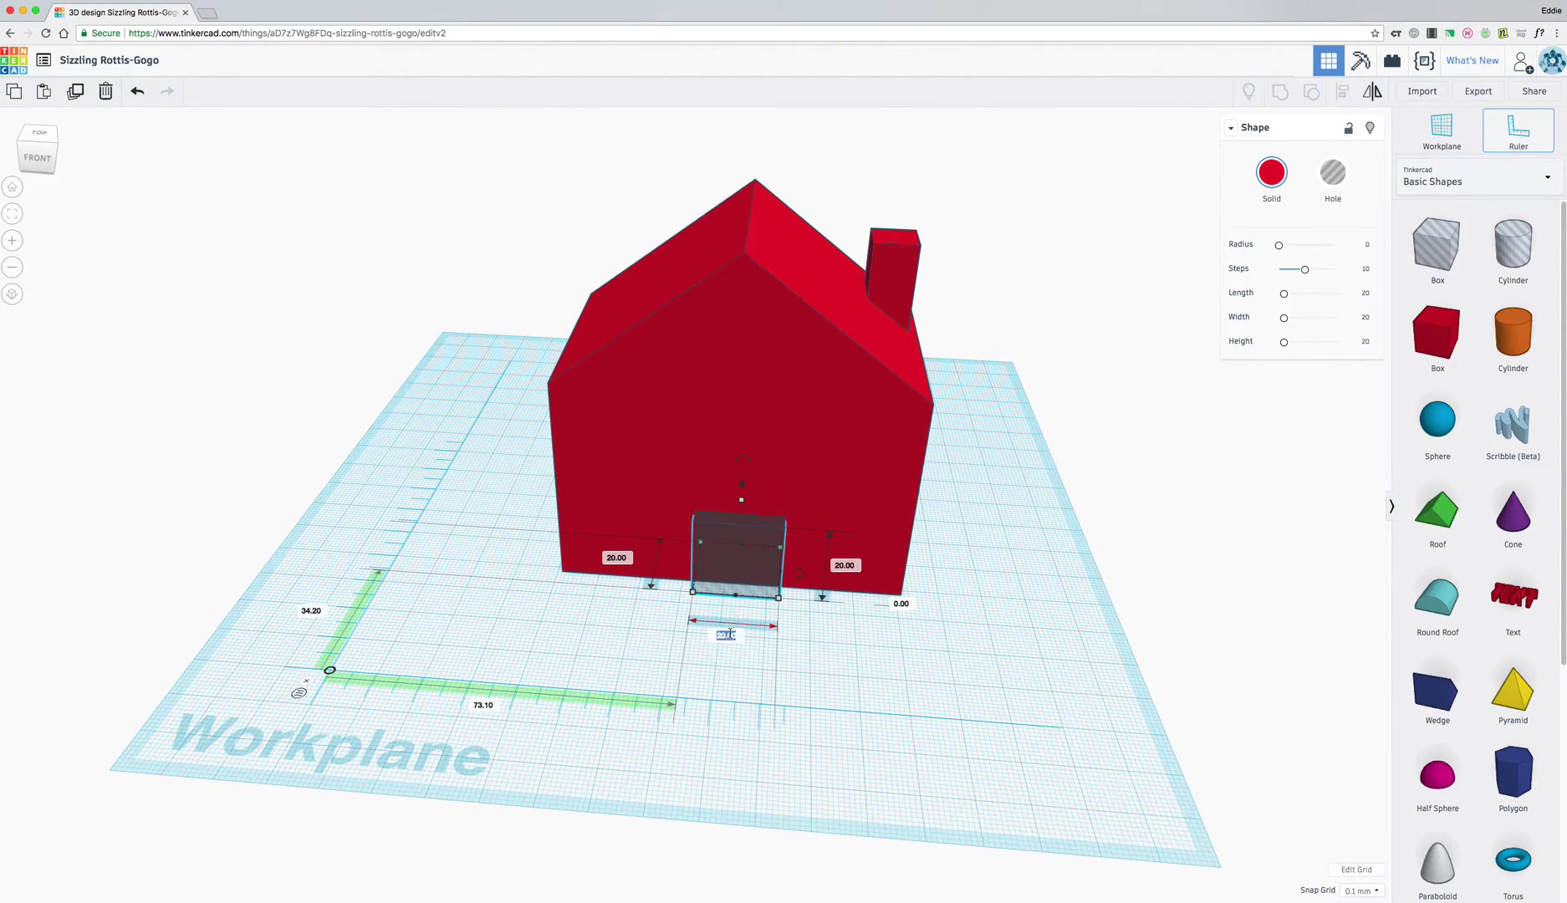
{"action": "key", "text": "Return"}
{"action": "left_click_drag", "start_coordinate": [723, 581], "coordinate": [732, 577]}
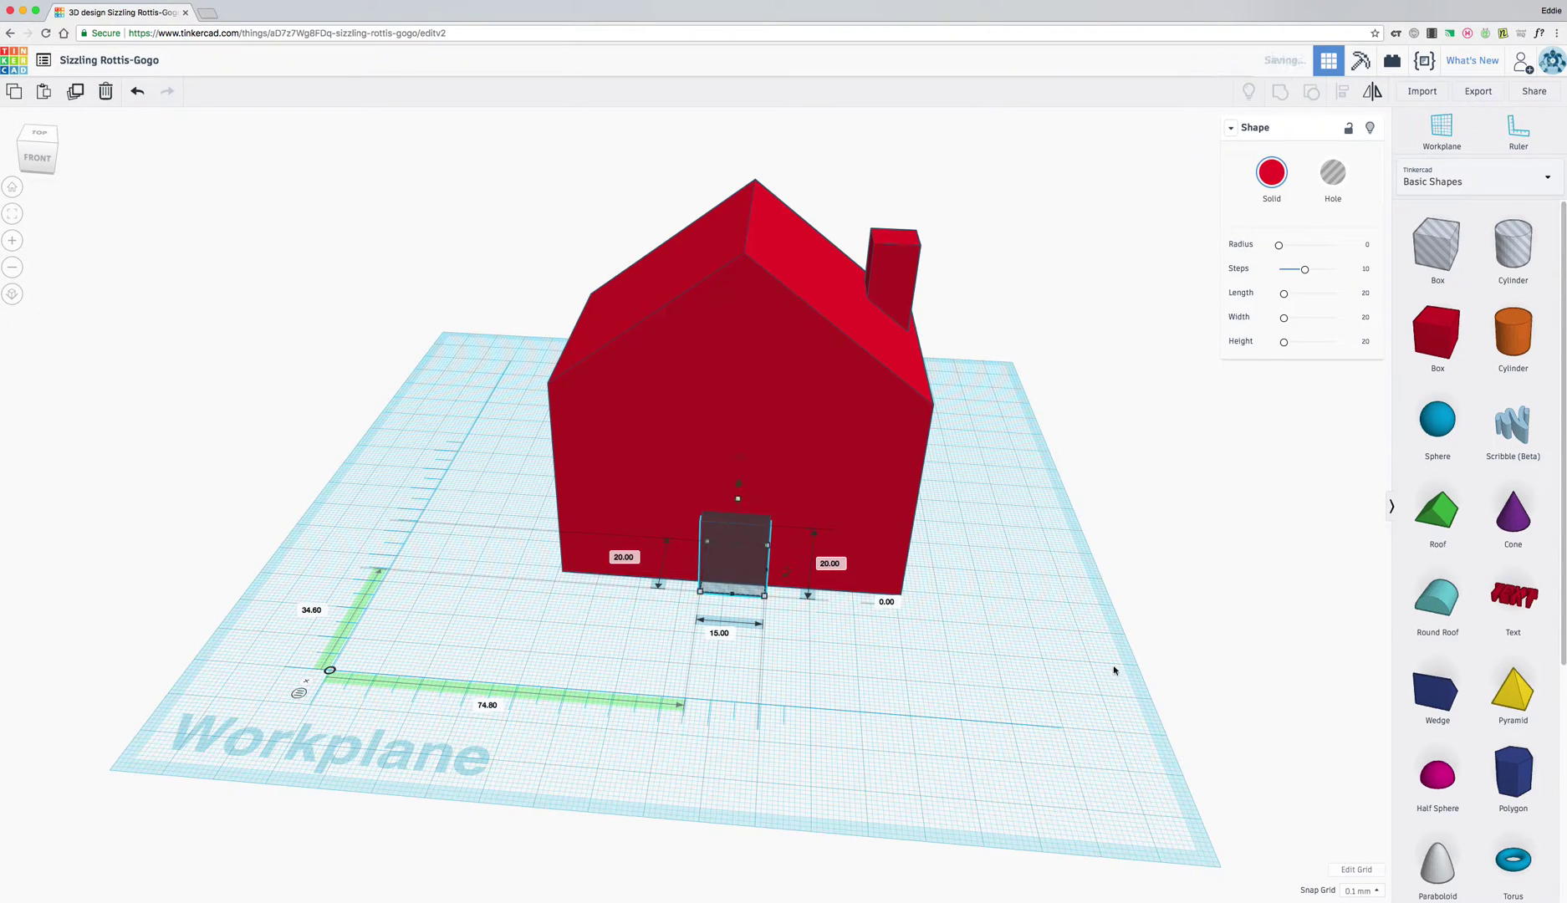
{"action": "left_click_drag", "start_coordinate": [961, 532], "coordinate": [499, 152]}
{"action": "left_click", "coordinate": [1277, 92]}
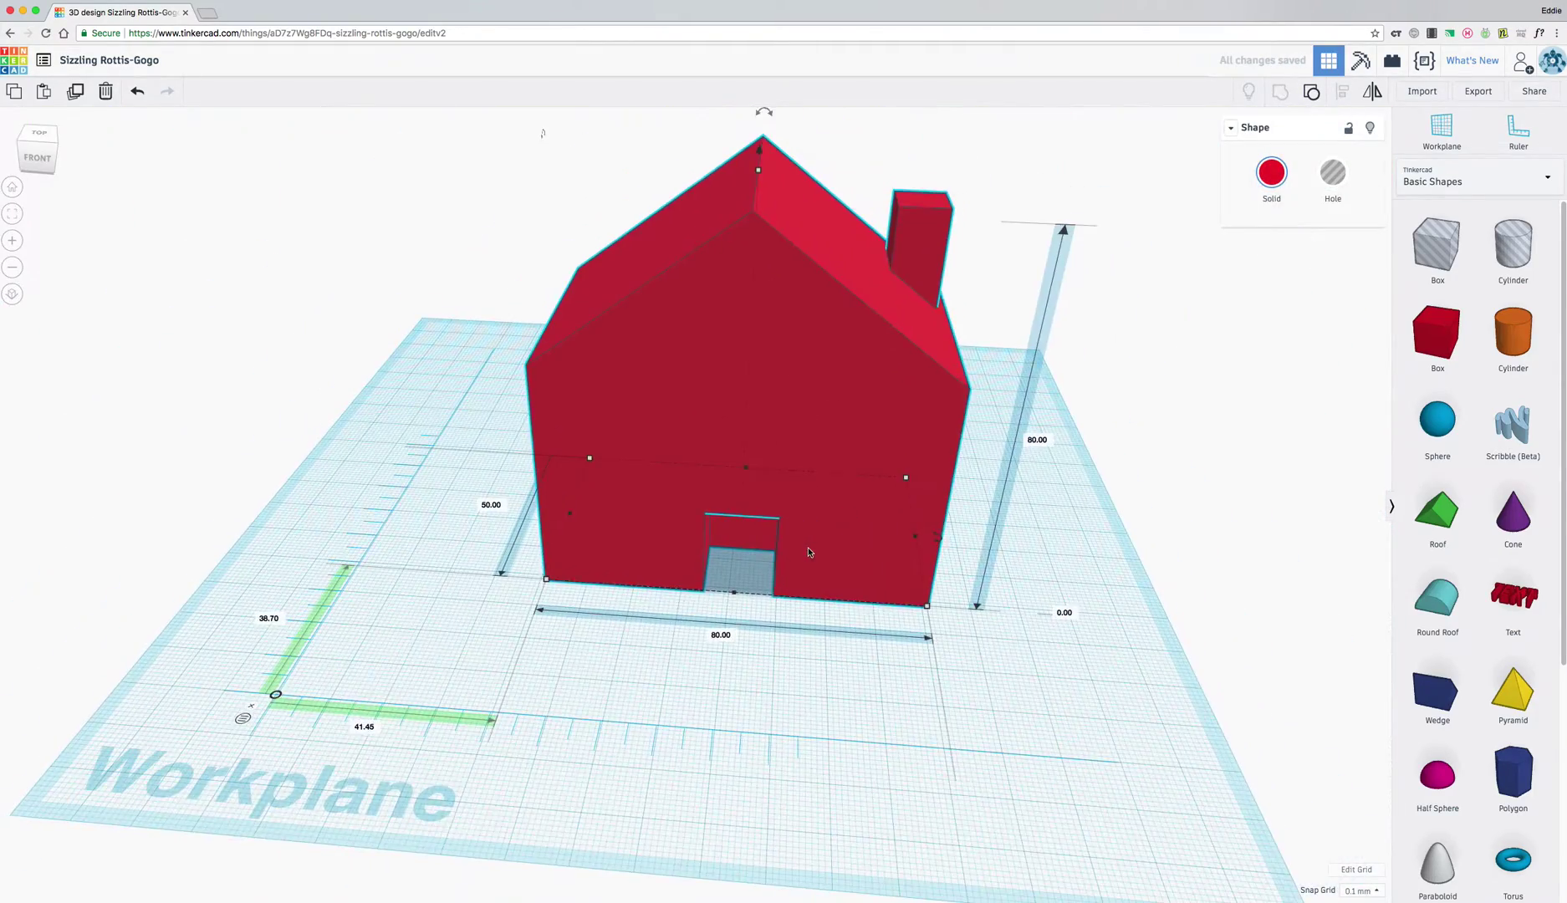
{"action": "right_click_drag", "start_coordinate": [808, 552], "coordinate": [837, 509]}
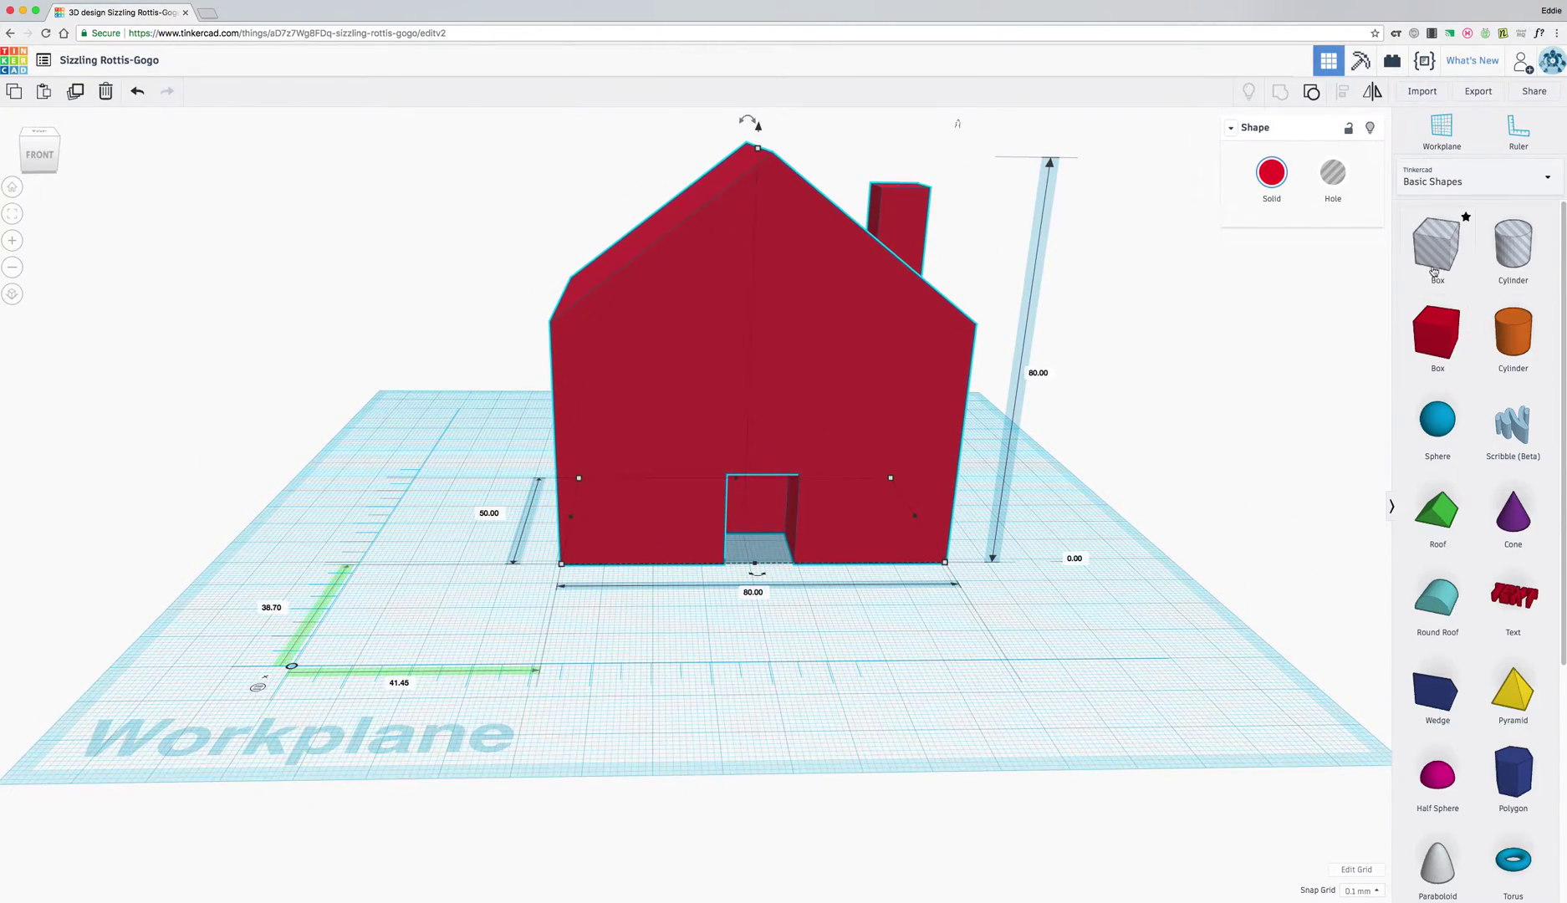
Add a hole box and size it 7 by 7 mm, 10 mm tall
{"action": "left_click_drag", "start_coordinate": [1433, 268], "coordinate": [664, 659]}
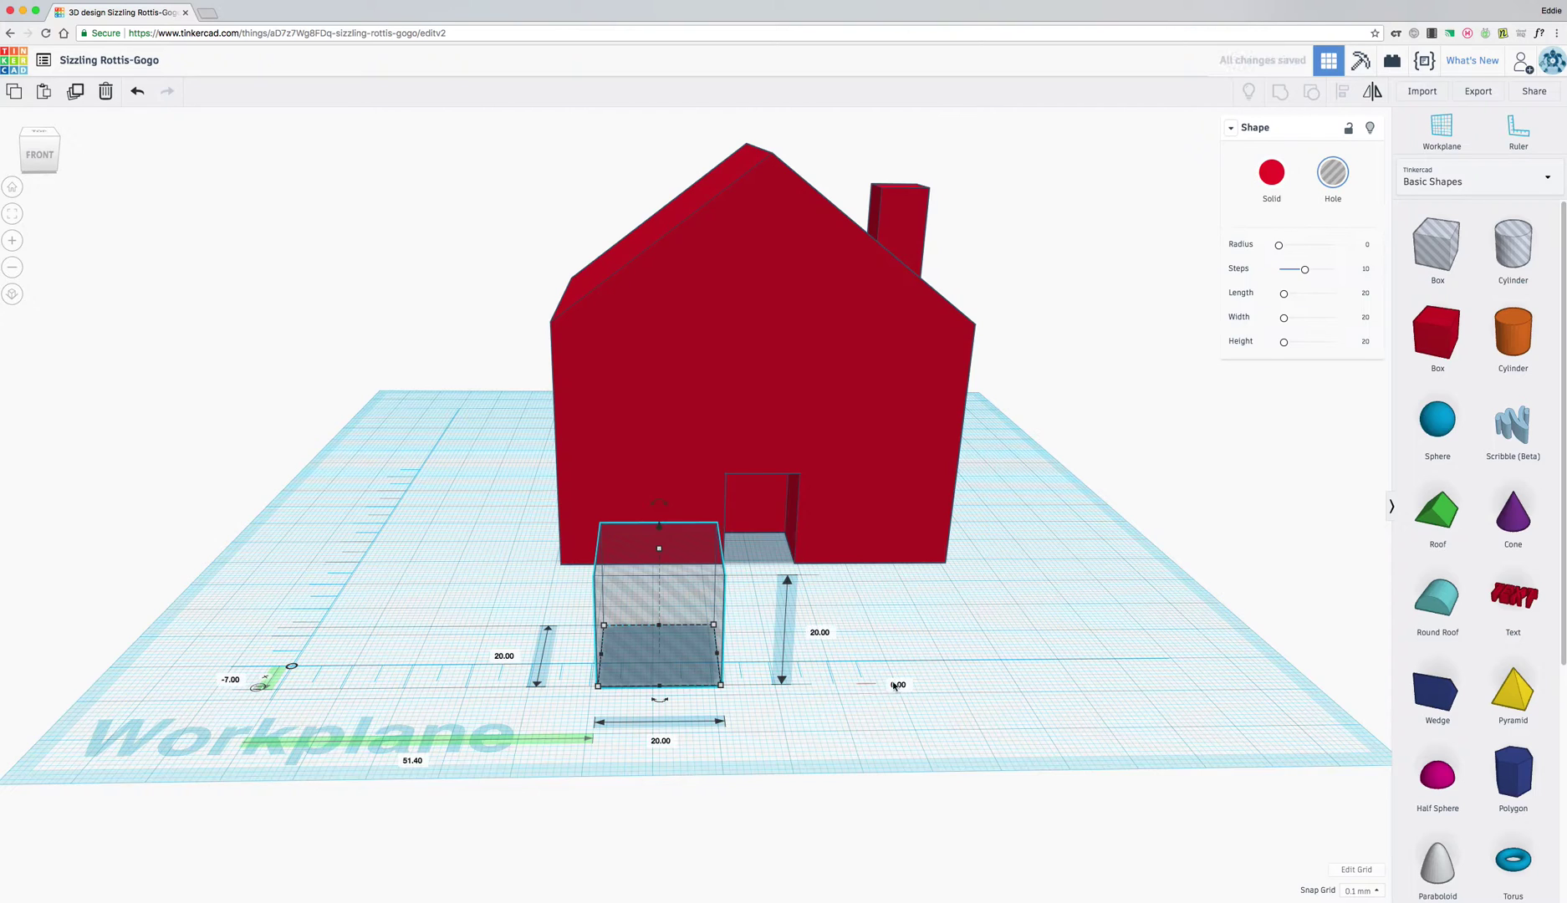
{"action": "mouse_move", "coordinate": [895, 686]}
{"action": "right_mouse_down"}
{"action": "mouse_move", "coordinate": [864, 694]}
{"action": "mouse_move", "coordinate": [886, 688]}
{"action": "right_mouse_up"}
{"action": "left_click", "coordinate": [442, 660]}
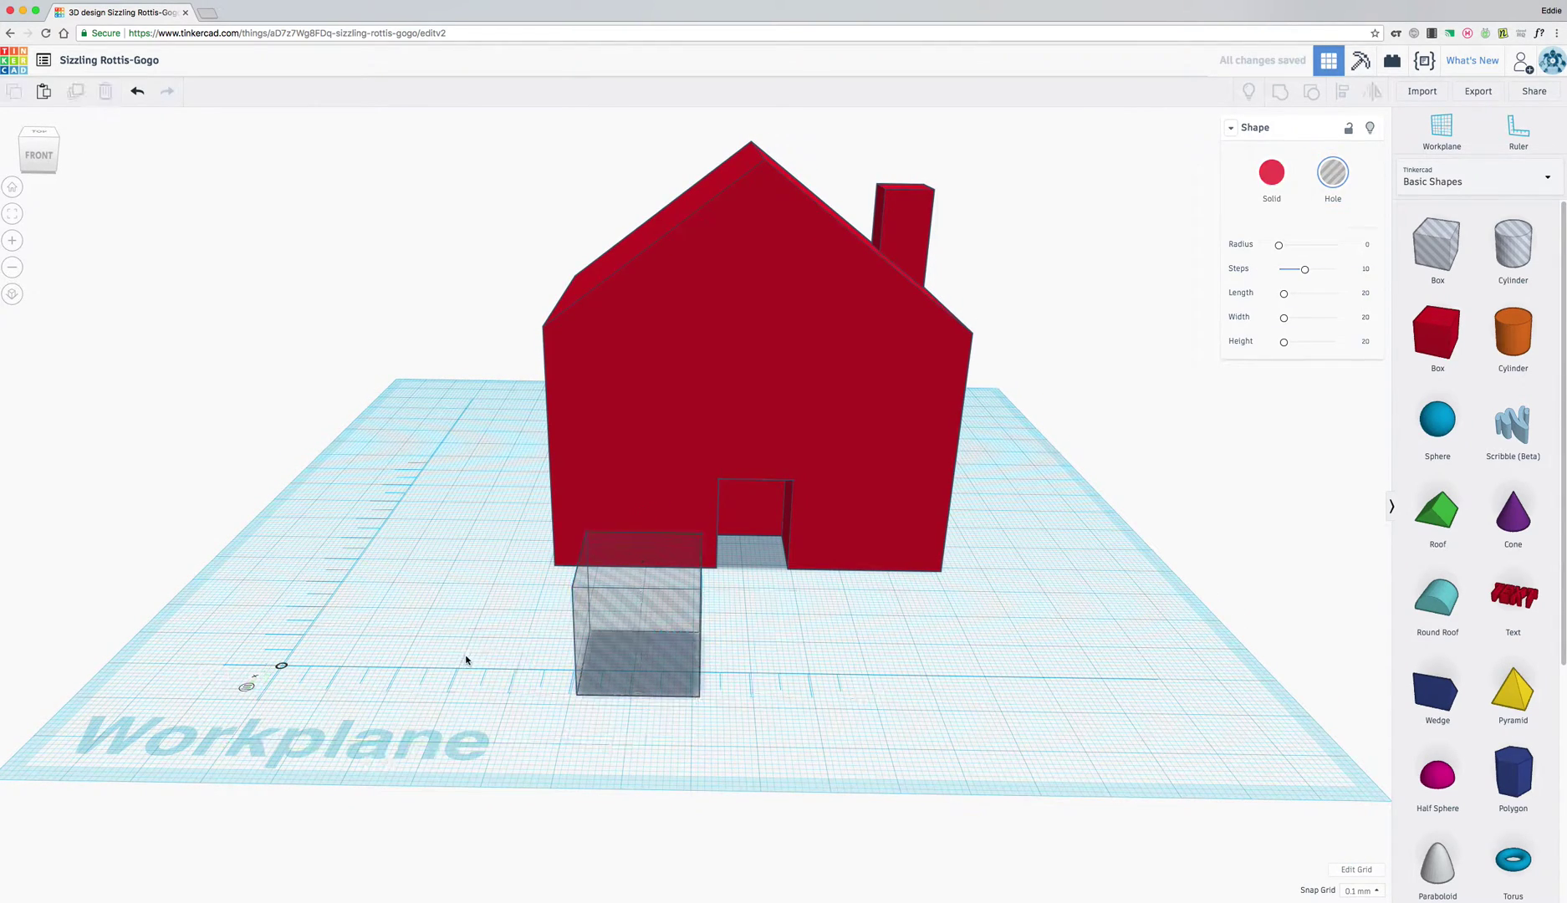
{"action": "left_click", "coordinate": [633, 652]}
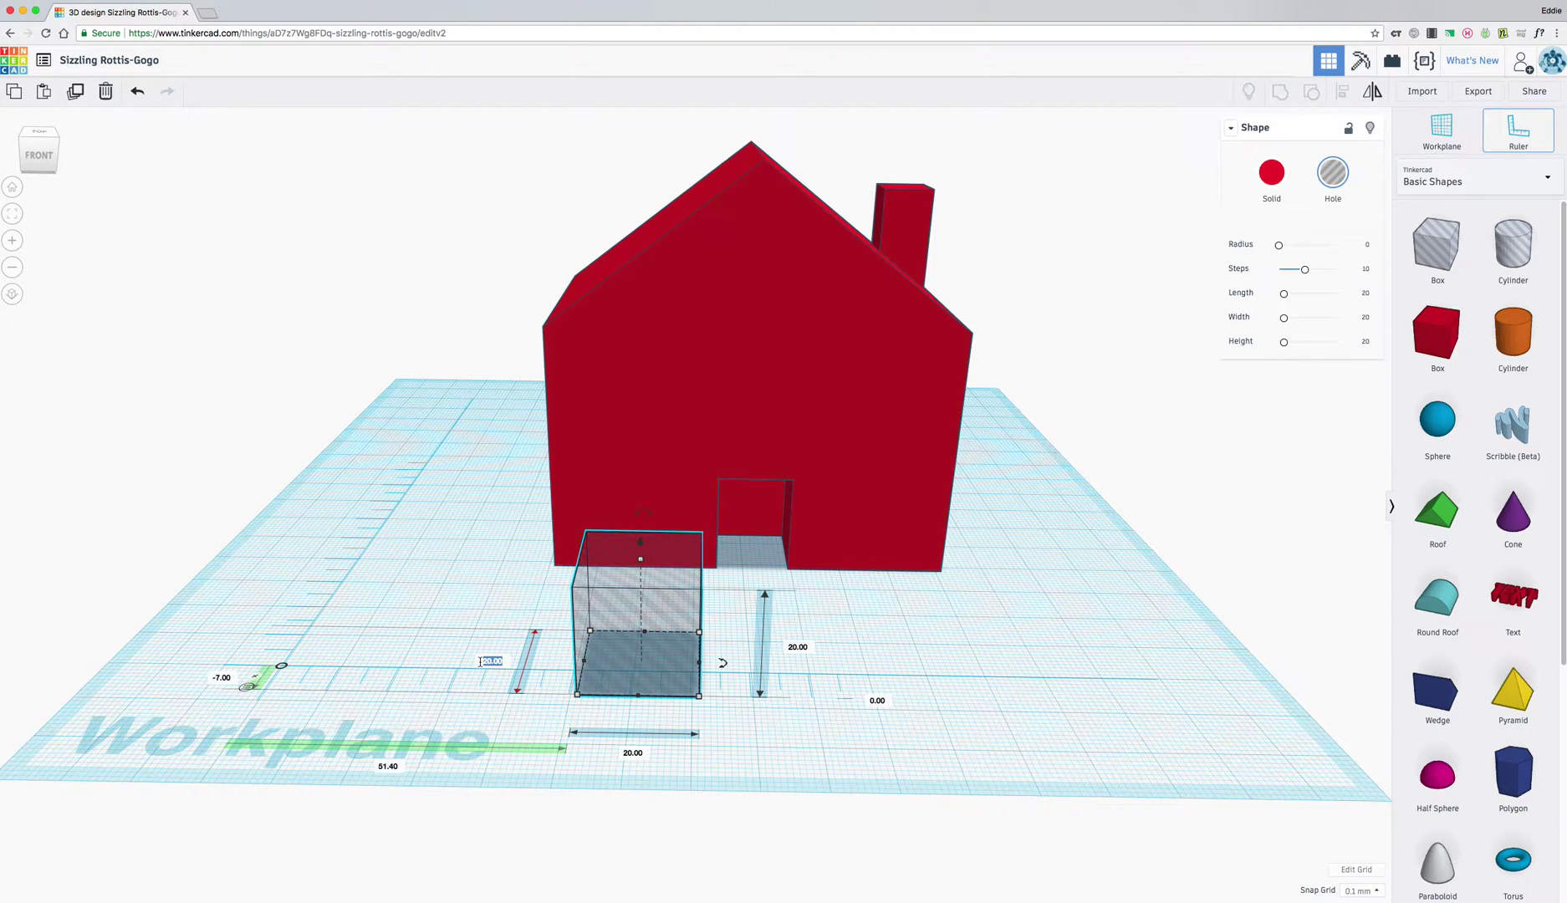
{"action": "key", "text": "Return"}
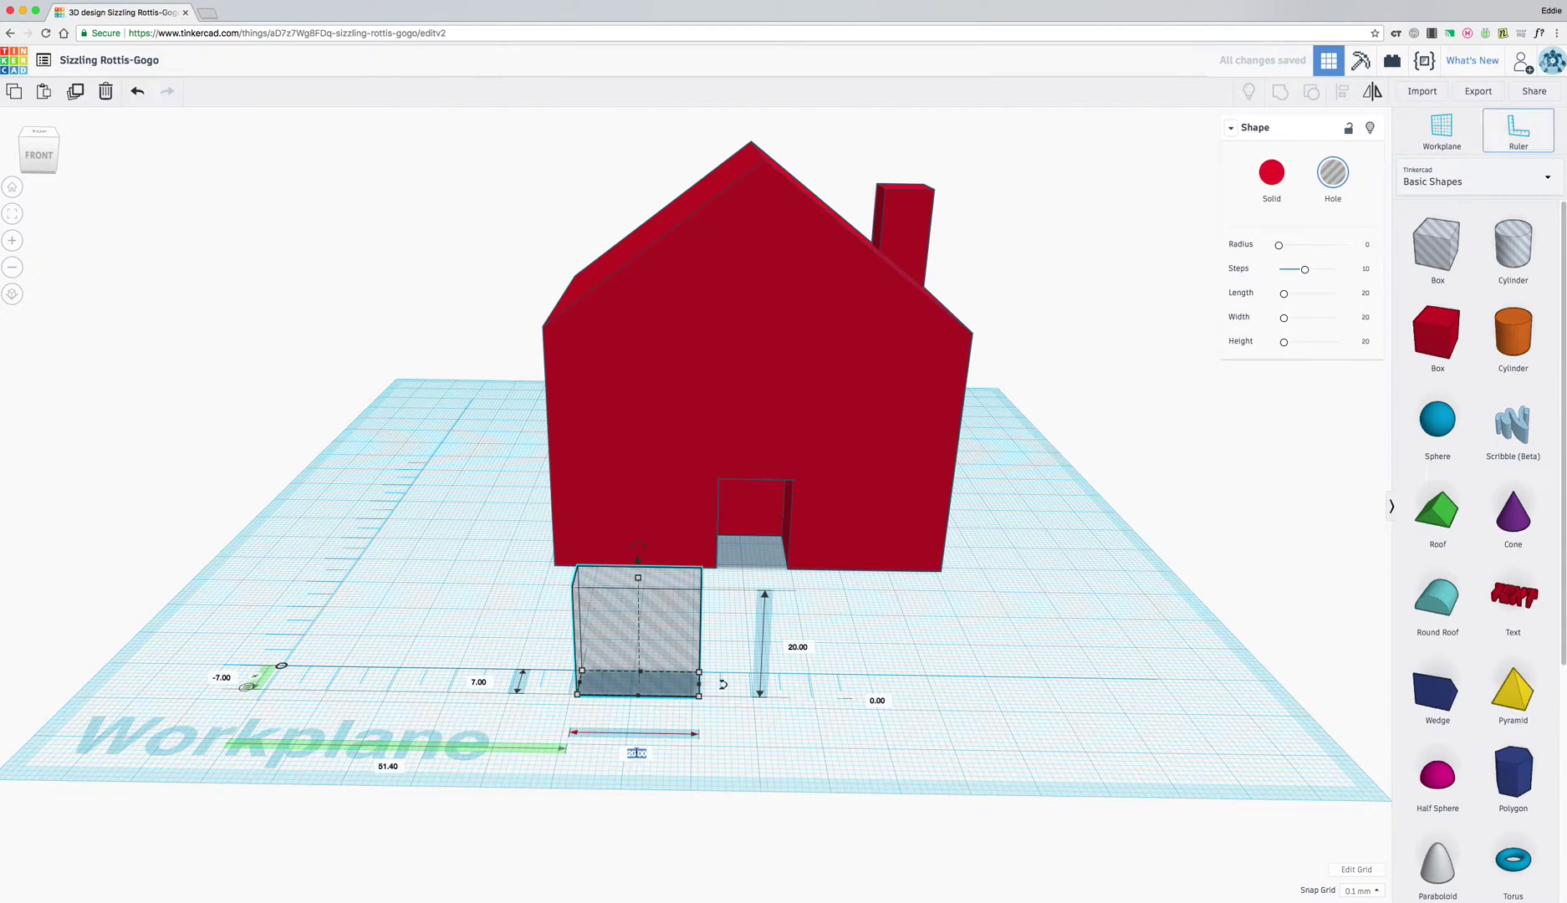
{"action": "type", "text": "7"}
{"action": "key", "text": "Return"}
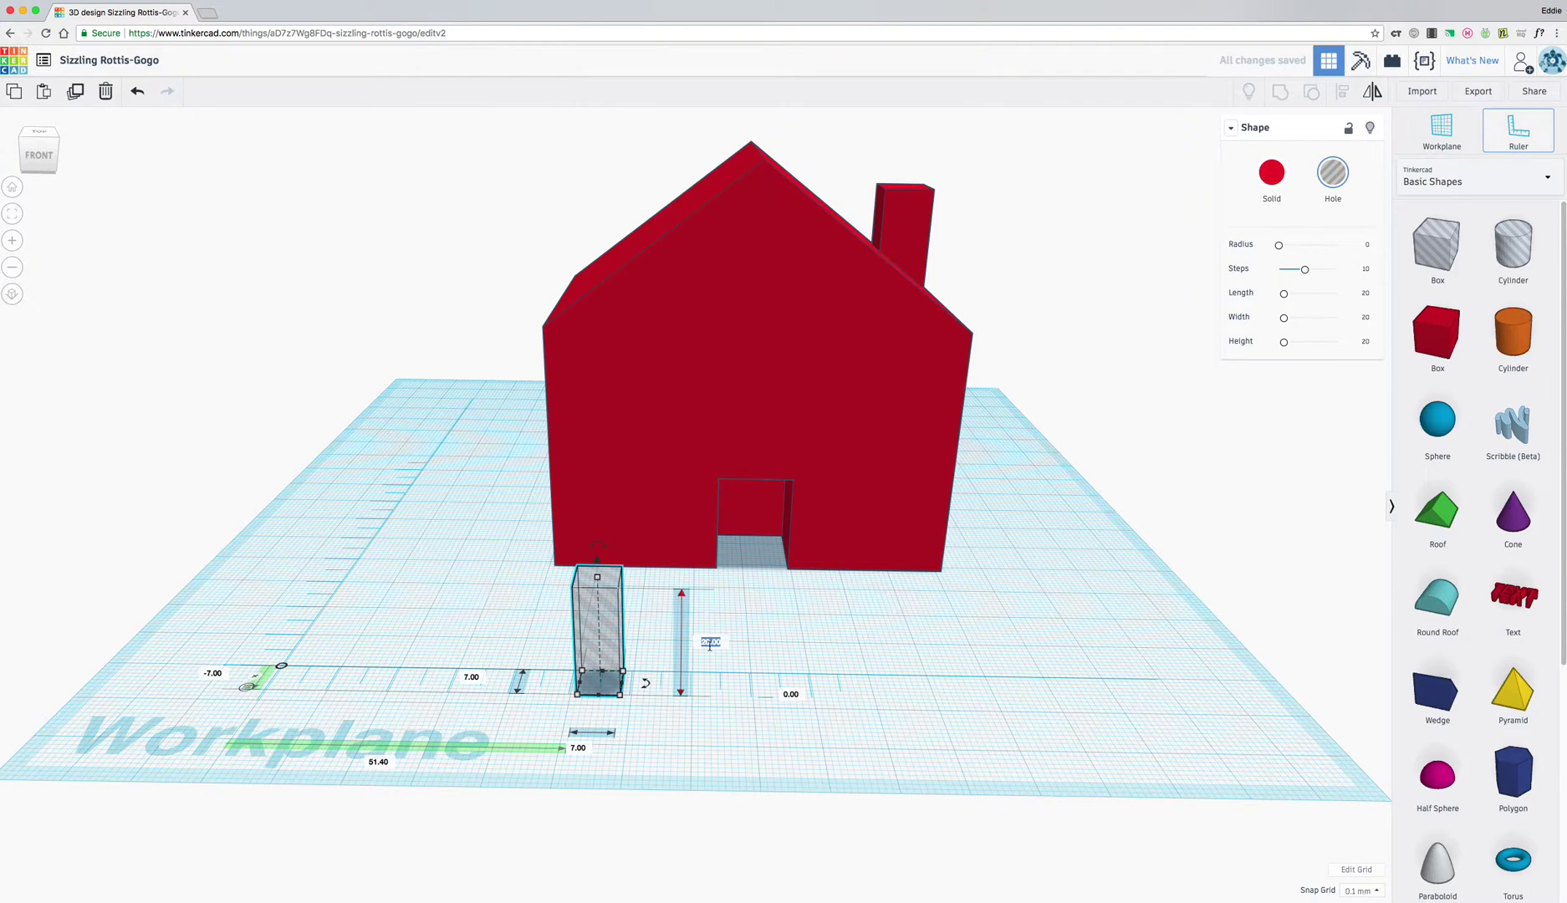
{"action": "type", "text": "10"}
{"action": "key", "text": "Return"}
Place the window hole in the front wall left of the door, raised 10 mm
{"action": "left_click_drag", "start_coordinate": [599, 665], "coordinate": [605, 468]}
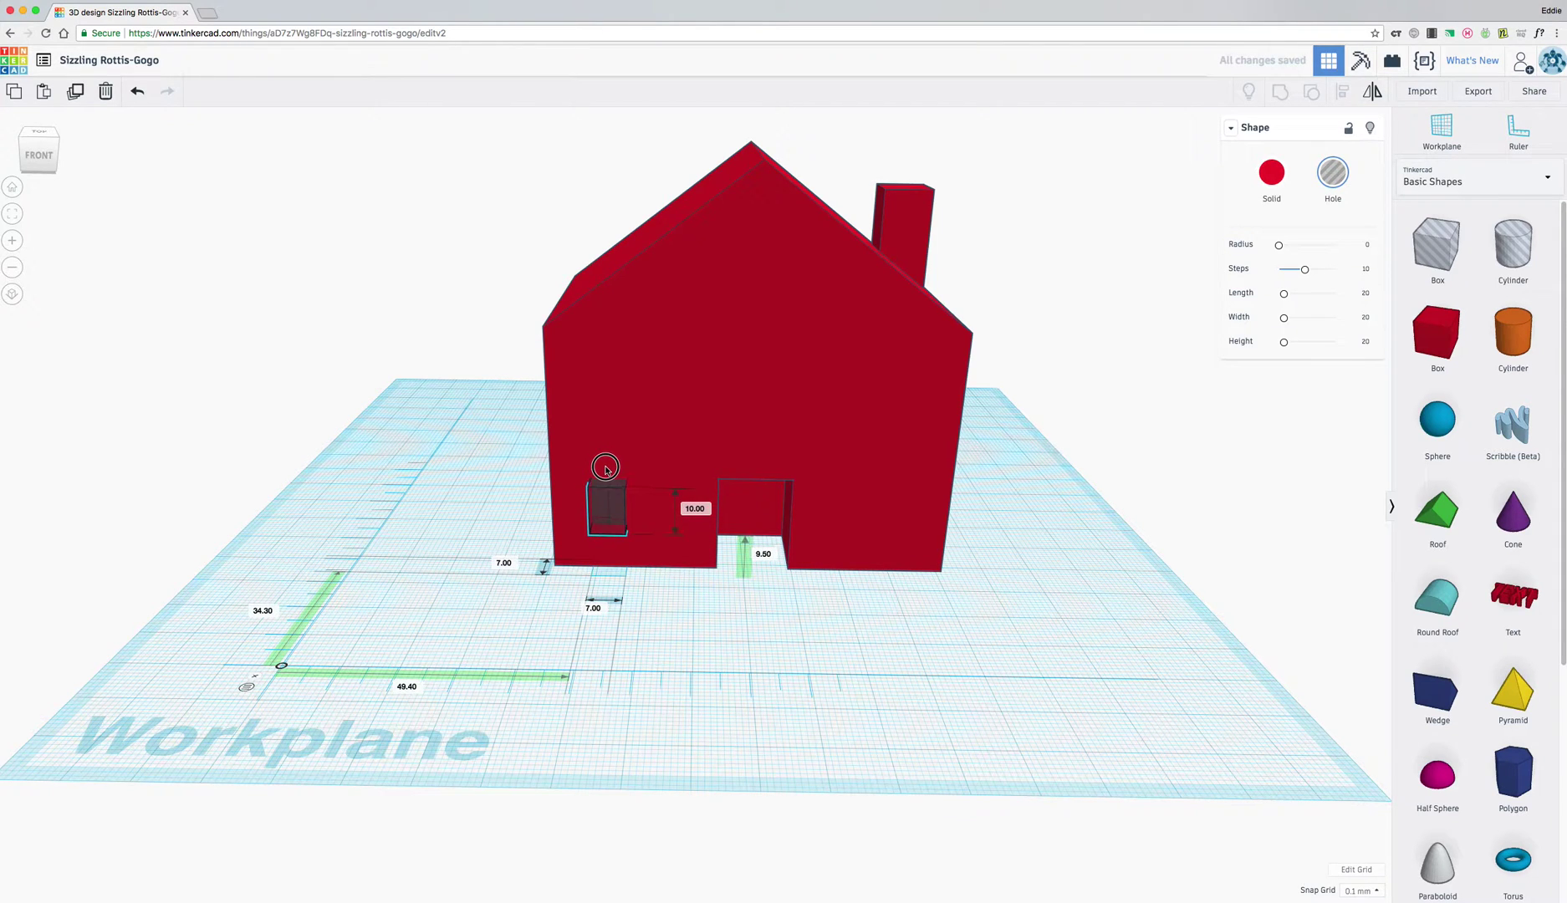
{"action": "right_click_drag", "start_coordinate": [675, 438], "coordinate": [755, 536]}
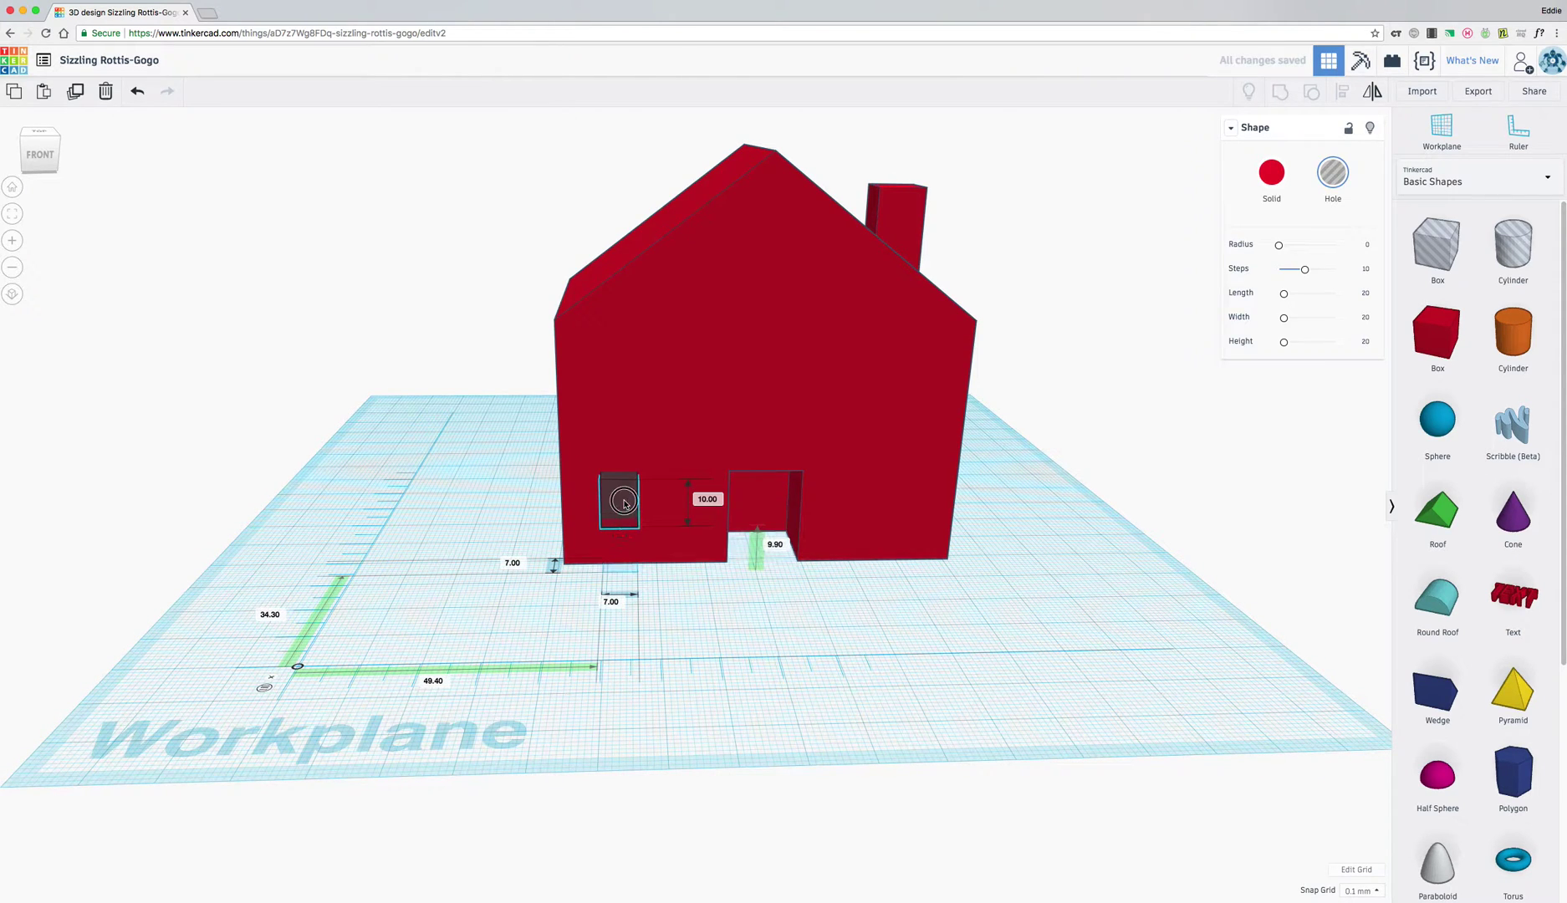
{"action": "mouse_move", "coordinate": [624, 502]}
{"action": "left_mouse_down"}
{"action": "mouse_move", "coordinate": [767, 506]}
{"action": "mouse_move", "coordinate": [613, 502]}
{"action": "left_mouse_up"}
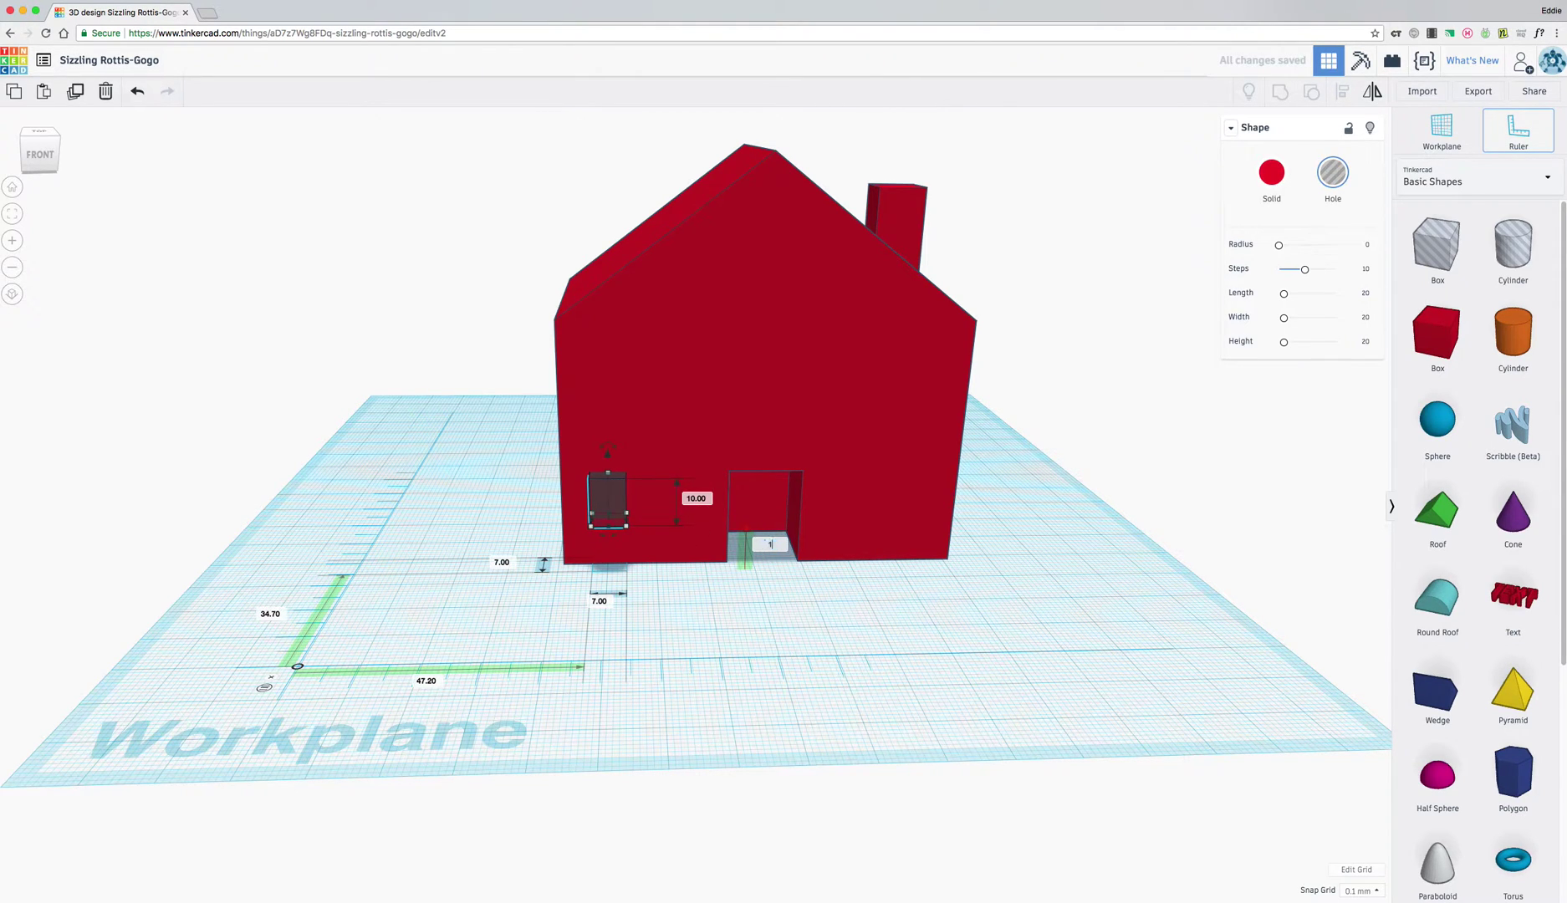
{"action": "type", "text": "10"}
{"action": "key", "text": "Return"}
{"action": "right_click_drag", "start_coordinate": [902, 562], "coordinate": [870, 548]}
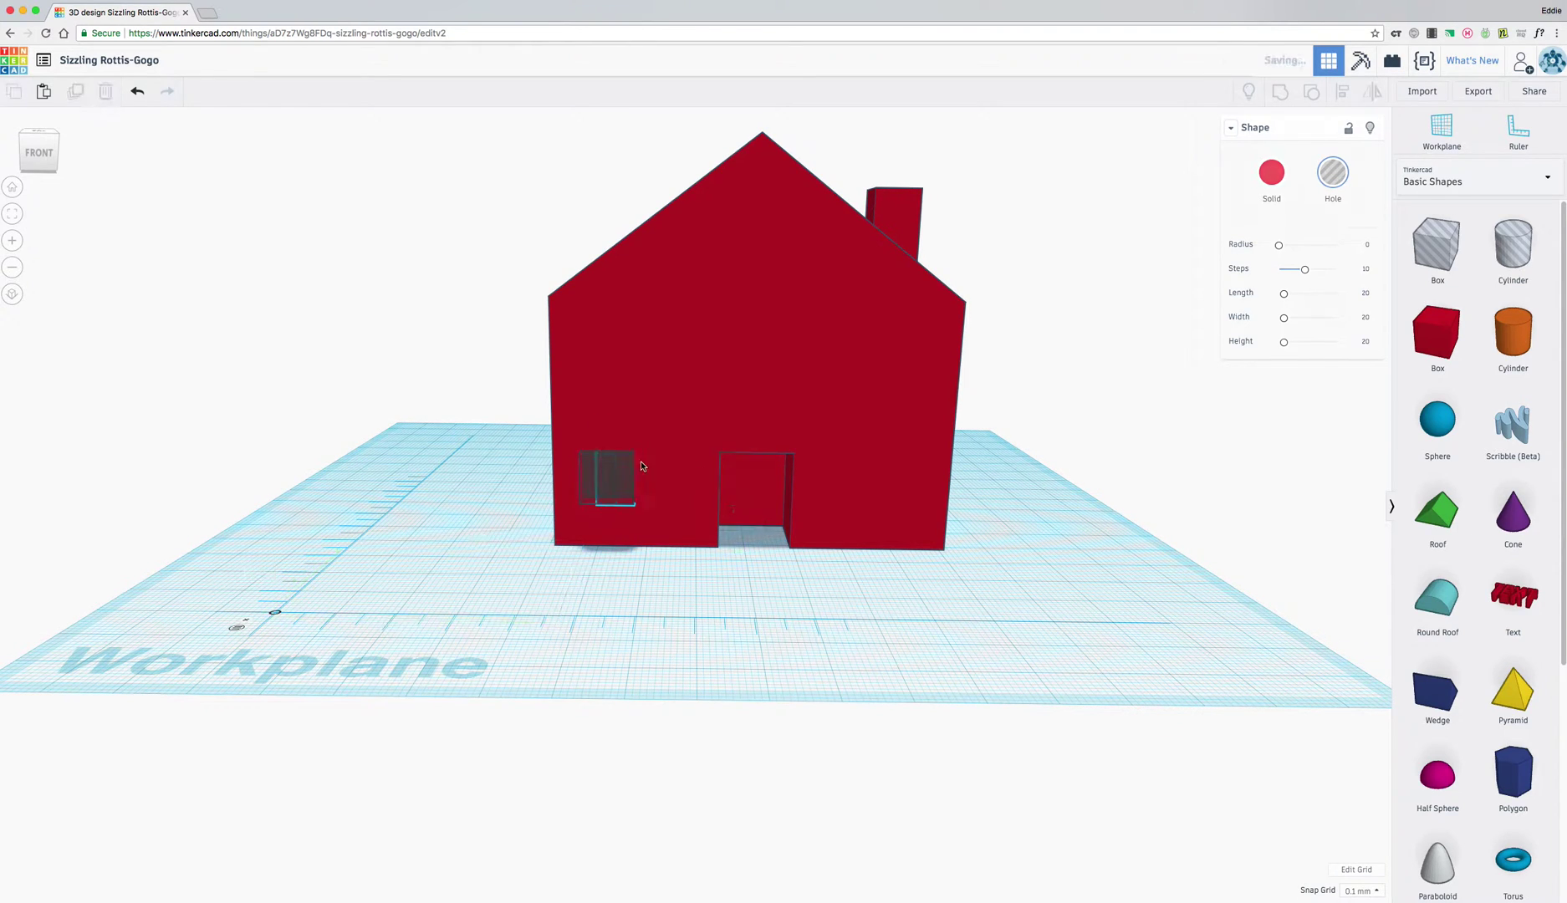
Duplicate the window hole to form the lower row of windows across the front wall
{"action": "key", "text": "ctrl+d"}
{"action": "left_click_drag", "start_coordinate": [610, 481], "coordinate": [845, 485]}
{"action": "key", "text": "ctrl+d"}
{"action": "left_click", "coordinate": [913, 483]}
{"action": "right_click_drag", "start_coordinate": [848, 533], "coordinate": [804, 508]}
{"action": "left_click", "coordinate": [600, 512]}
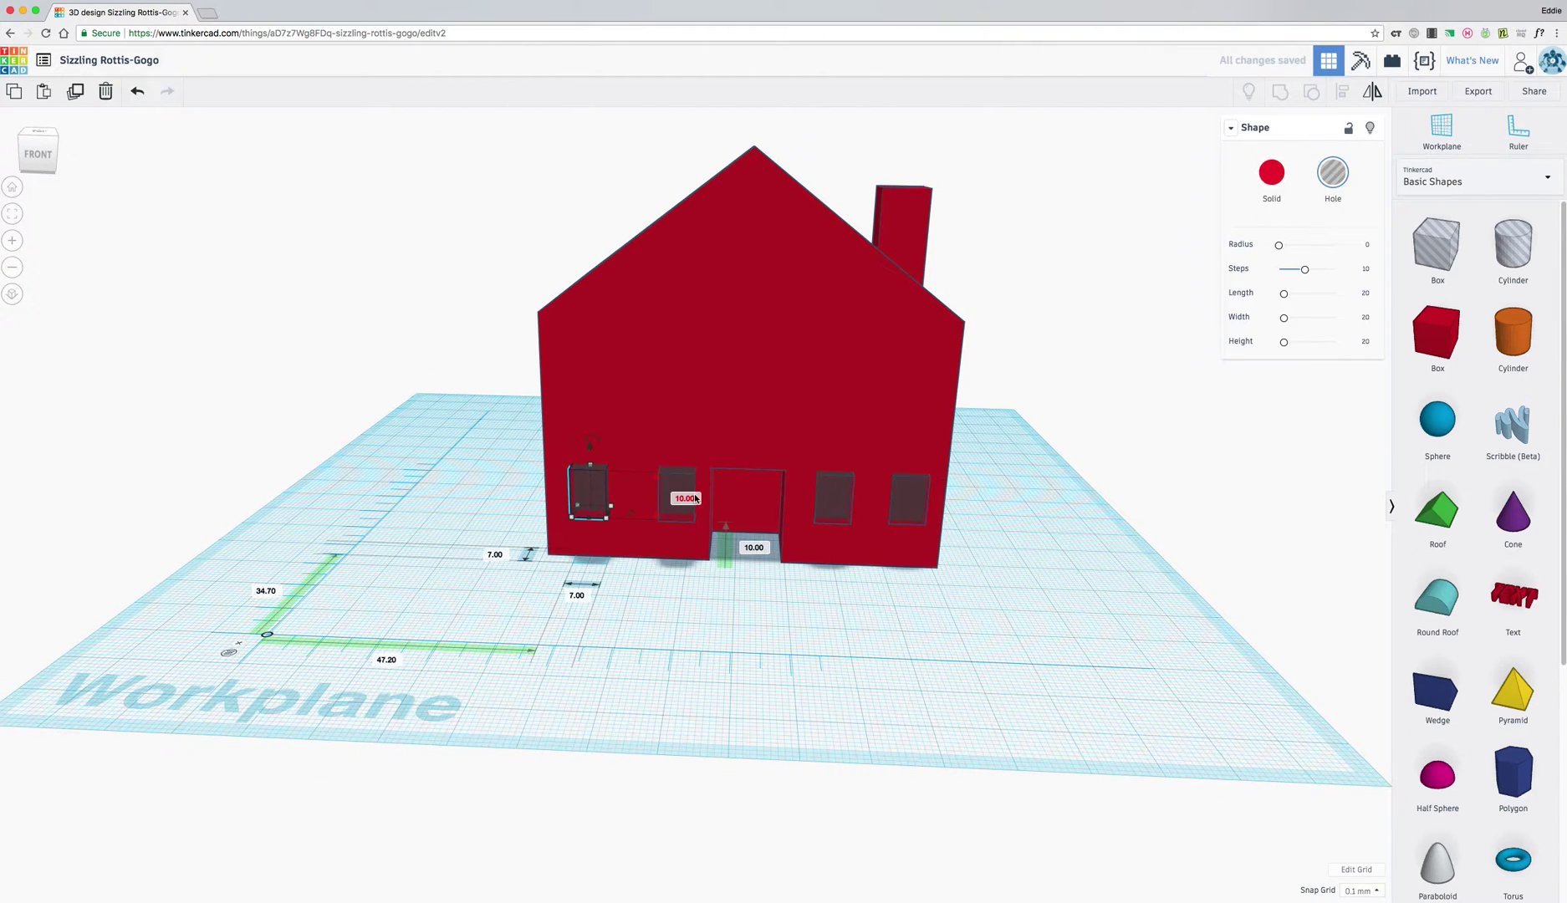
{"action": "left_click", "coordinate": [686, 483]}
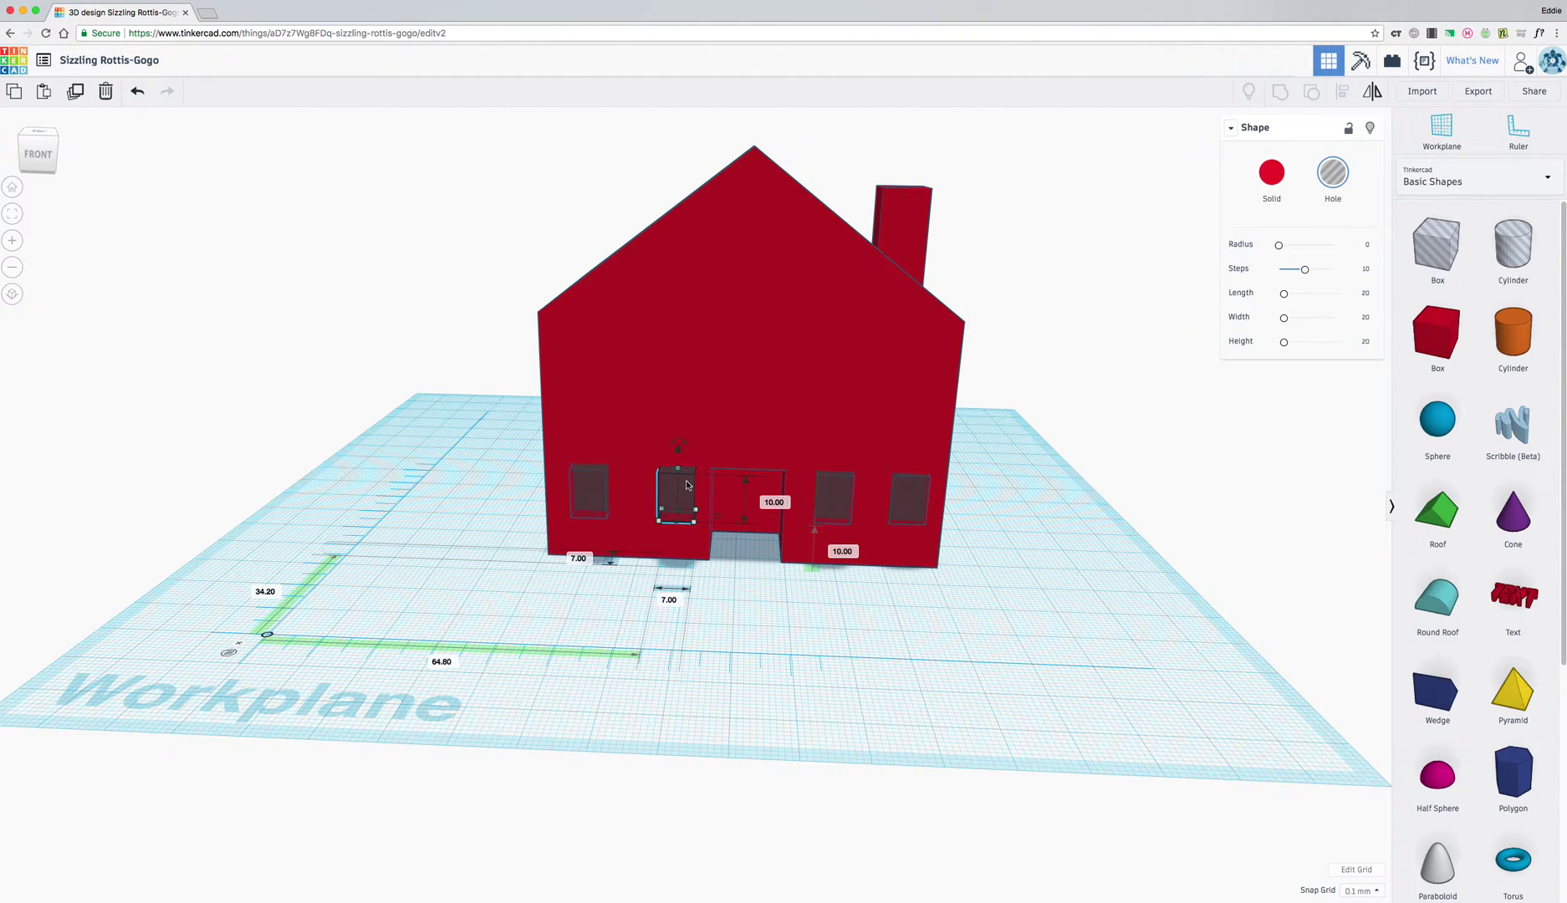
{"action": "left_click", "coordinate": [593, 495]}
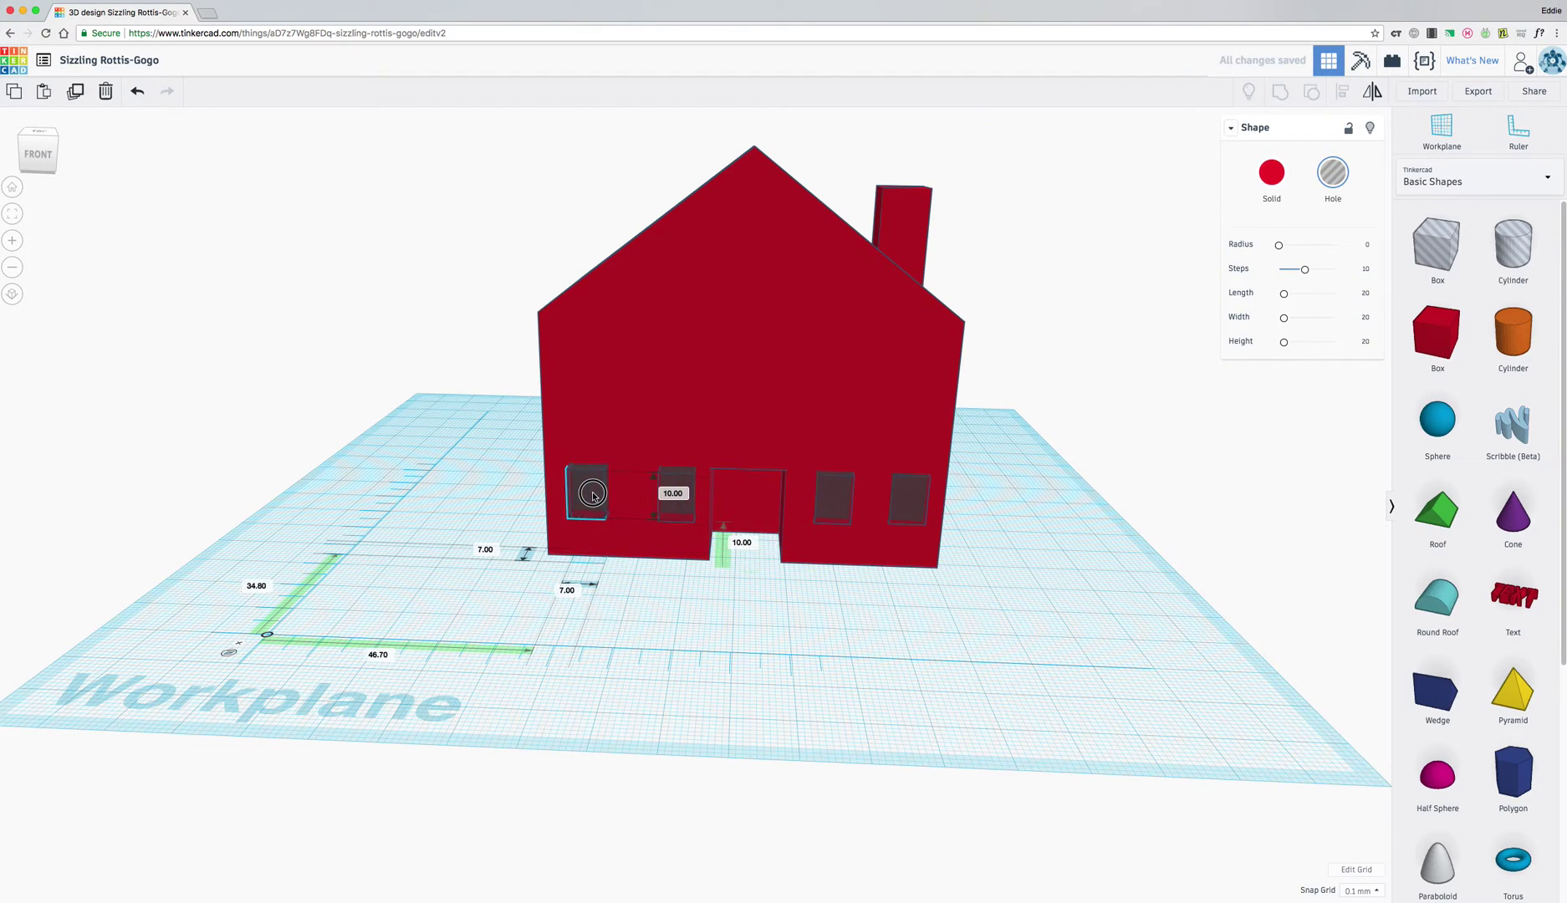
Raise copies of the window hole to form an upper row of windows
{"action": "left_click_drag", "start_coordinate": [588, 440], "coordinate": [598, 338]}
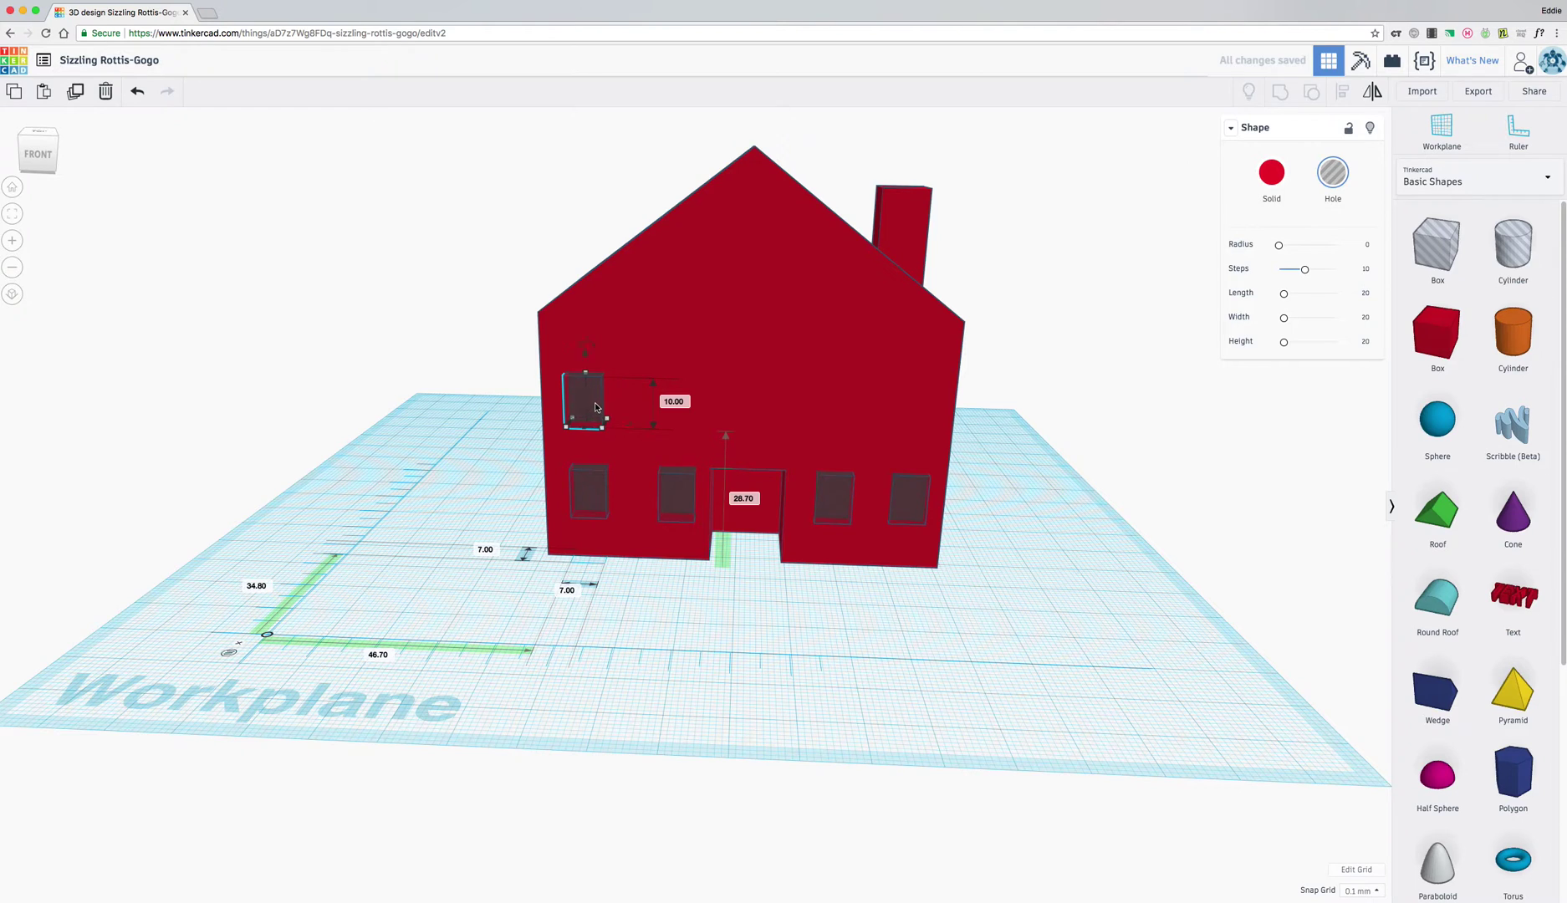
{"action": "key", "text": "ctrl+d"}
{"action": "left_click_drag", "start_coordinate": [594, 407], "coordinate": [913, 416]}
{"action": "key", "text": "ctrl+d"}
Group the house with all window and door holes so the openings are cut out
{"action": "left_click", "coordinate": [1000, 644]}
{"action": "right_click_drag", "start_coordinate": [1000, 644], "coordinate": [1059, 661]}
{"action": "left_click_drag", "start_coordinate": [465, 209], "coordinate": [553, 117]}
{"action": "key", "text": "ctrl+g"}
Orbit the view round until the view cube reads BACK and the rear wall faces you
{"action": "scroll", "coordinate": [1004, 402], "scroll_direction": "up", "scroll_amount": 5}
{"action": "right_click_drag", "start_coordinate": [982, 360], "coordinate": [168, 382]}
{"action": "right_click_drag", "start_coordinate": [749, 447], "coordinate": [786, 448]}
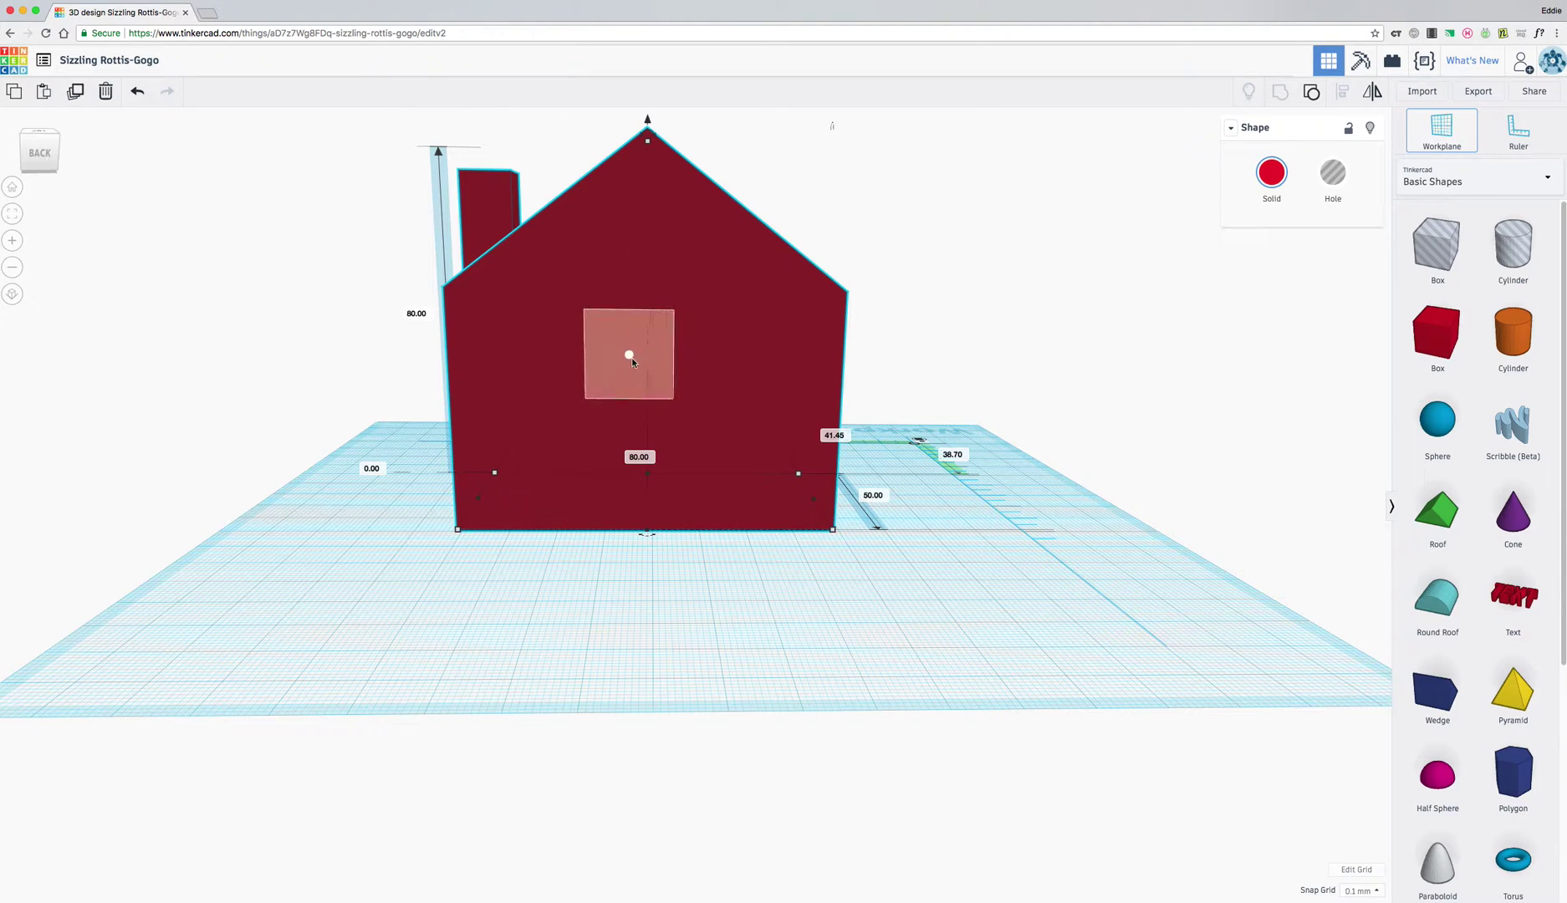
Place a workplane on the back wall and drop a Text shape there, sized and sunk into the wall
{"action": "left_click", "coordinate": [633, 358]}
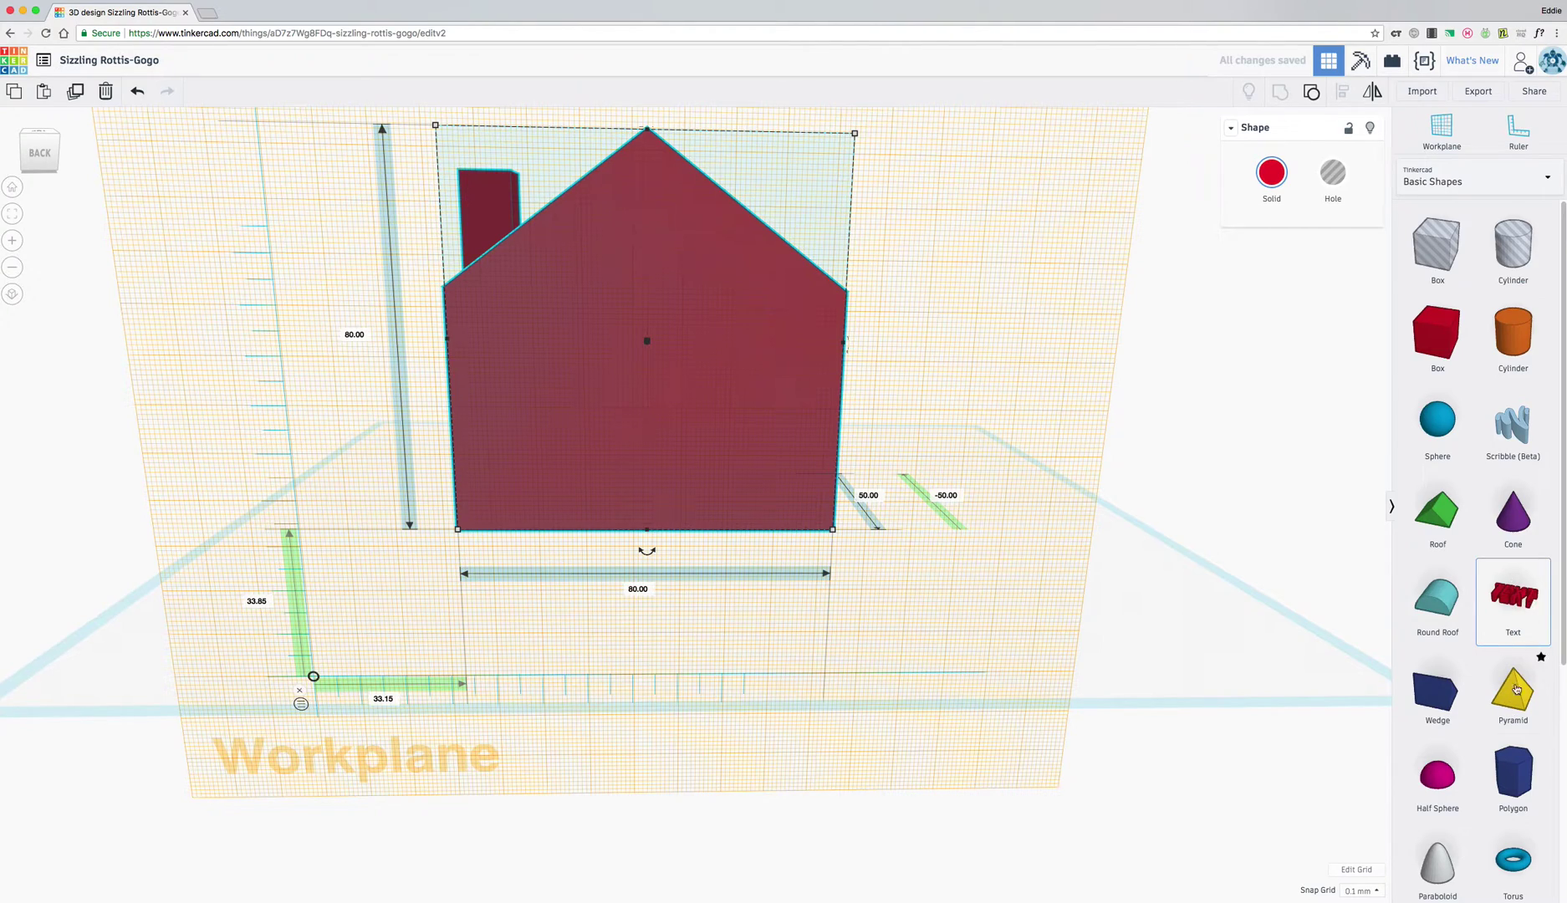
{"action": "left_click_drag", "start_coordinate": [1510, 636], "coordinate": [664, 395]}
{"action": "right_click_drag", "start_coordinate": [665, 396], "coordinate": [758, 409]}
{"action": "mouse_move", "coordinate": [497, 334]}
{"action": "left_mouse_down"}
{"action": "mouse_move", "coordinate": [711, 402]}
{"action": "mouse_move", "coordinate": [501, 330]}
{"action": "mouse_move", "coordinate": [661, 368]}
{"action": "mouse_move", "coordinate": [537, 319]}
{"action": "mouse_move", "coordinate": [718, 393]}
{"action": "mouse_move", "coordinate": [594, 320]}
{"action": "mouse_move", "coordinate": [535, 380]}
{"action": "mouse_move", "coordinate": [523, 340]}
{"action": "left_mouse_up"}
{"action": "left_click_drag", "start_coordinate": [710, 392], "coordinate": [692, 389]}
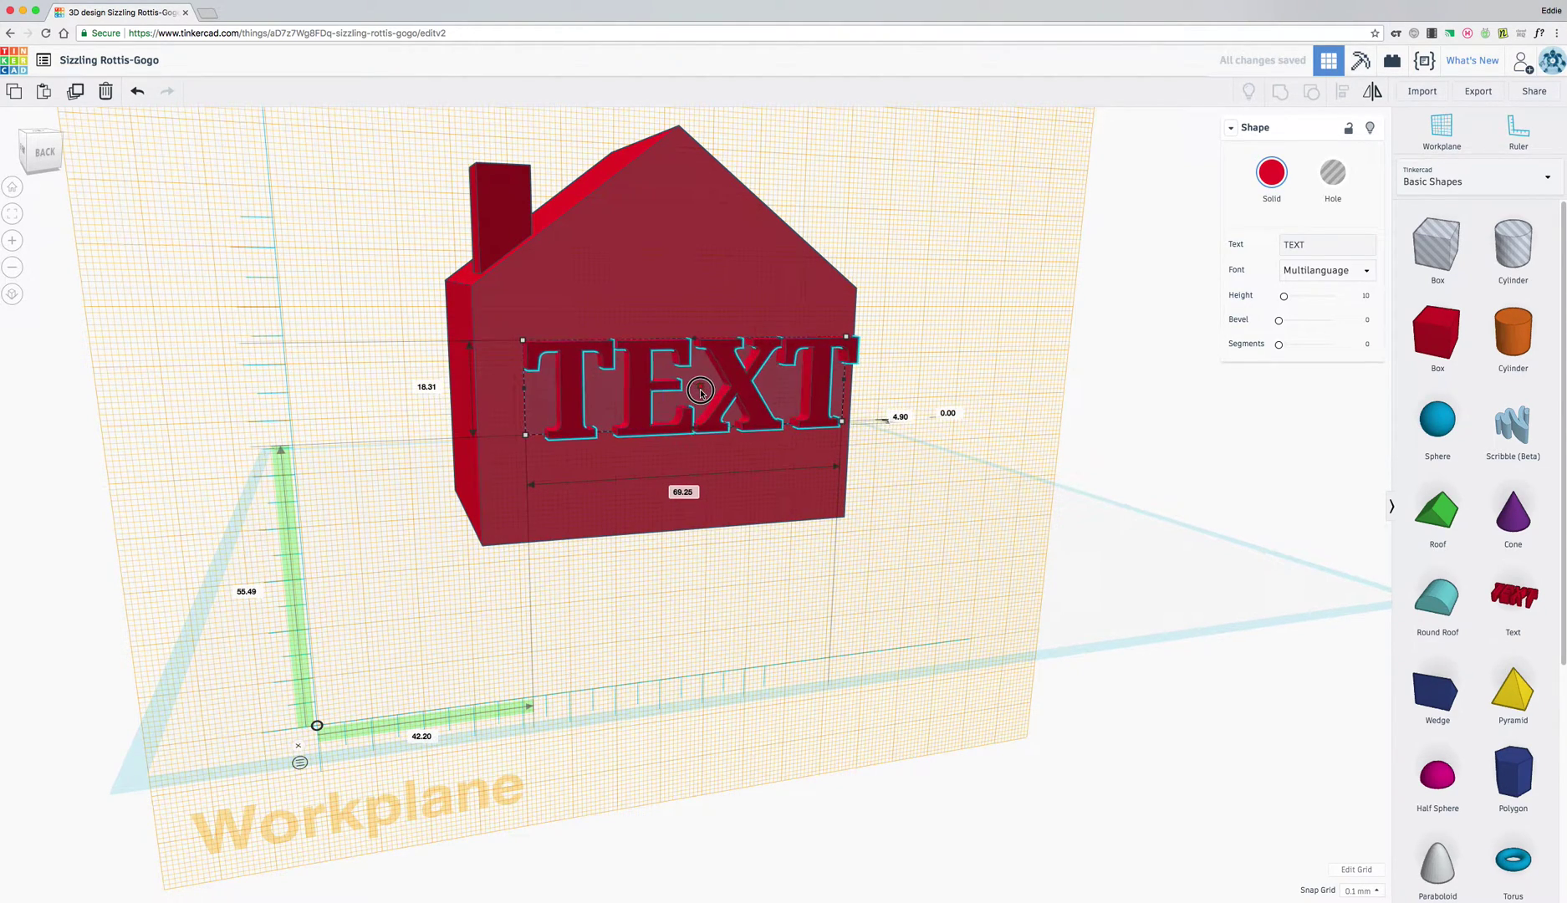
{"action": "left_click_drag", "start_coordinate": [701, 392], "coordinate": [705, 389]}
{"action": "left_click_drag", "start_coordinate": [524, 346], "coordinate": [495, 331]}
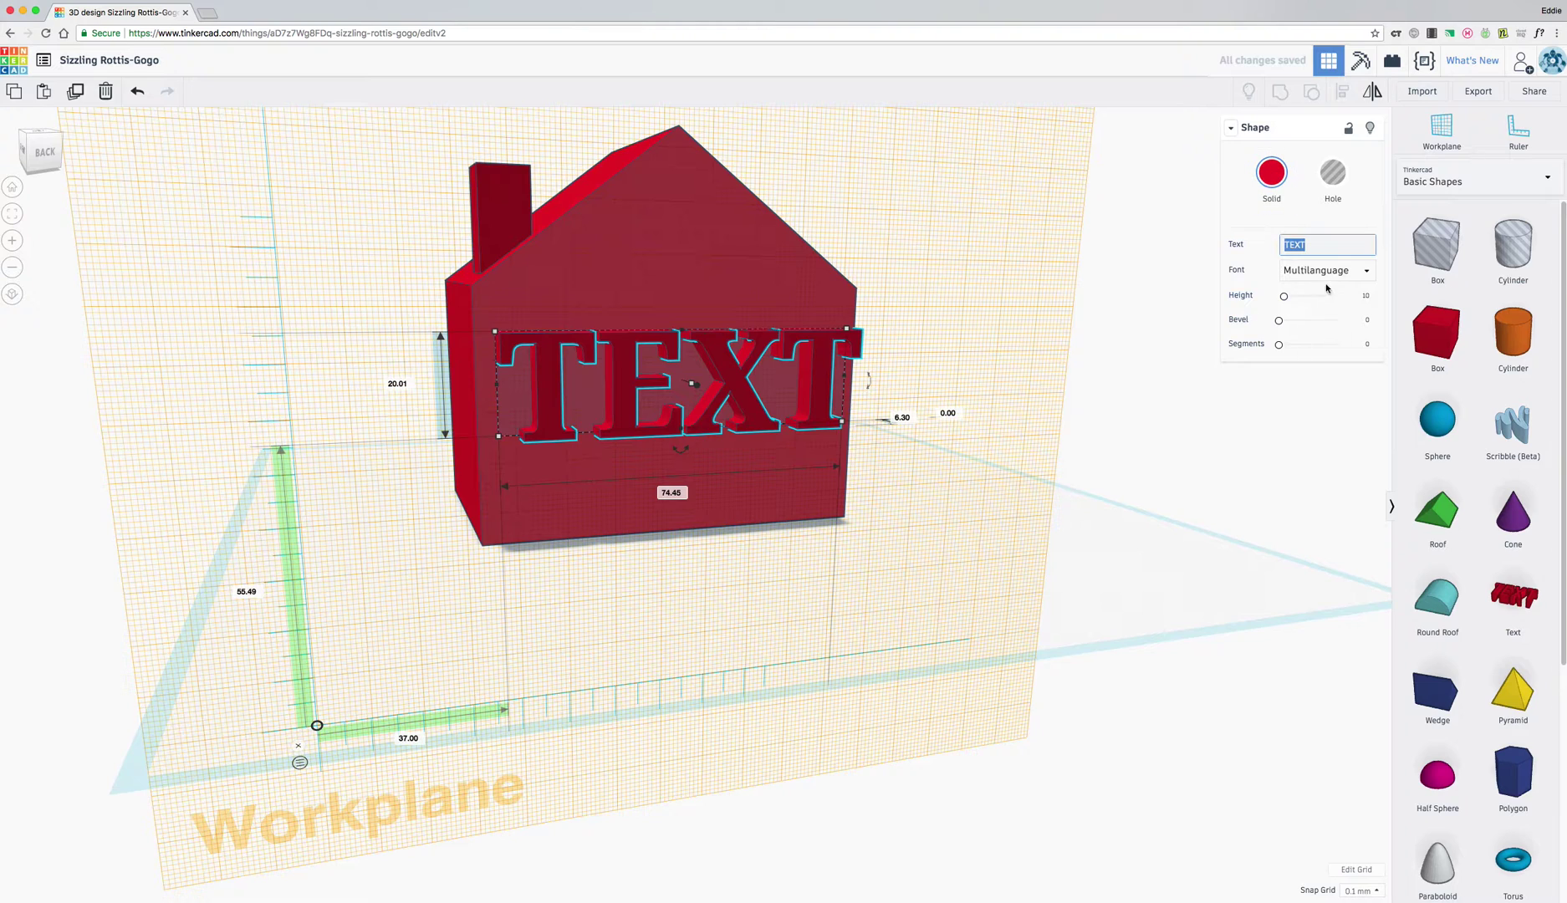
Change the text to the name, shrink it to 66.33 × 15.03 mm, push it into the wall and make it a hole
{"action": "type", "text": "Nemec"}
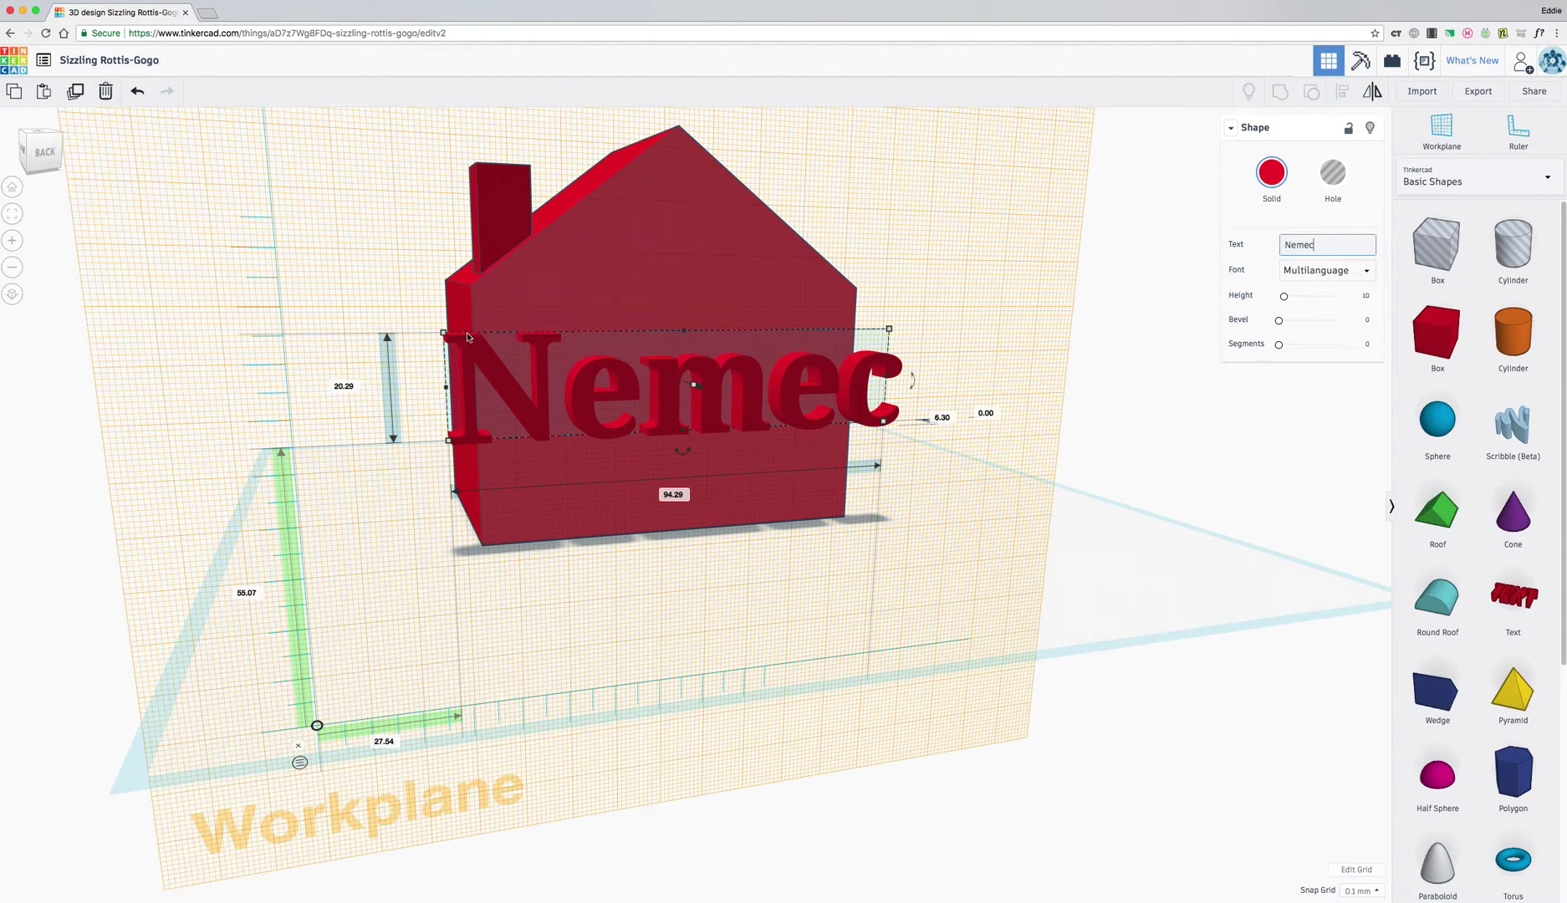
{"action": "left_click_drag", "start_coordinate": [442, 334], "coordinate": [599, 360]}
{"action": "left_click_drag", "start_coordinate": [794, 393], "coordinate": [729, 390]}
{"action": "right_click_drag", "start_coordinate": [728, 390], "coordinate": [789, 409]}
{"action": "left_click_drag", "start_coordinate": [781, 407], "coordinate": [762, 406]}
{"action": "right_click_drag", "start_coordinate": [763, 407], "coordinate": [452, 500]}
{"action": "left_click", "coordinate": [1334, 177]}
{"action": "right_click_drag", "start_coordinate": [840, 508], "coordinate": [929, 556]}
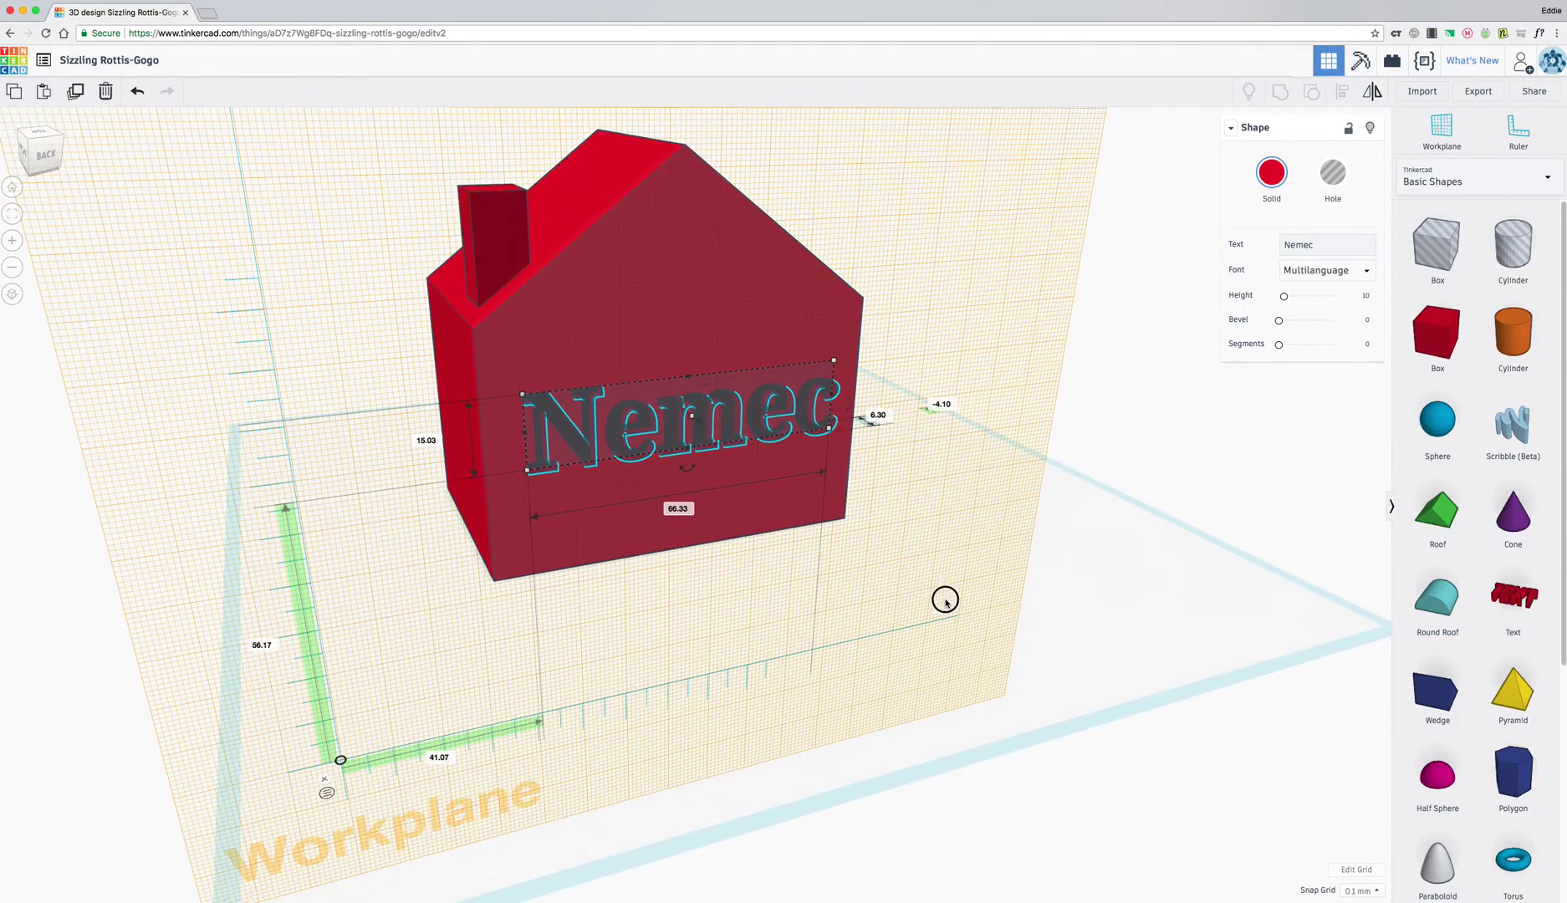
Group the house with the name hole so the name is engraved into the back wall
{"action": "left_click_drag", "start_coordinate": [389, 270], "coordinate": [336, 125]}
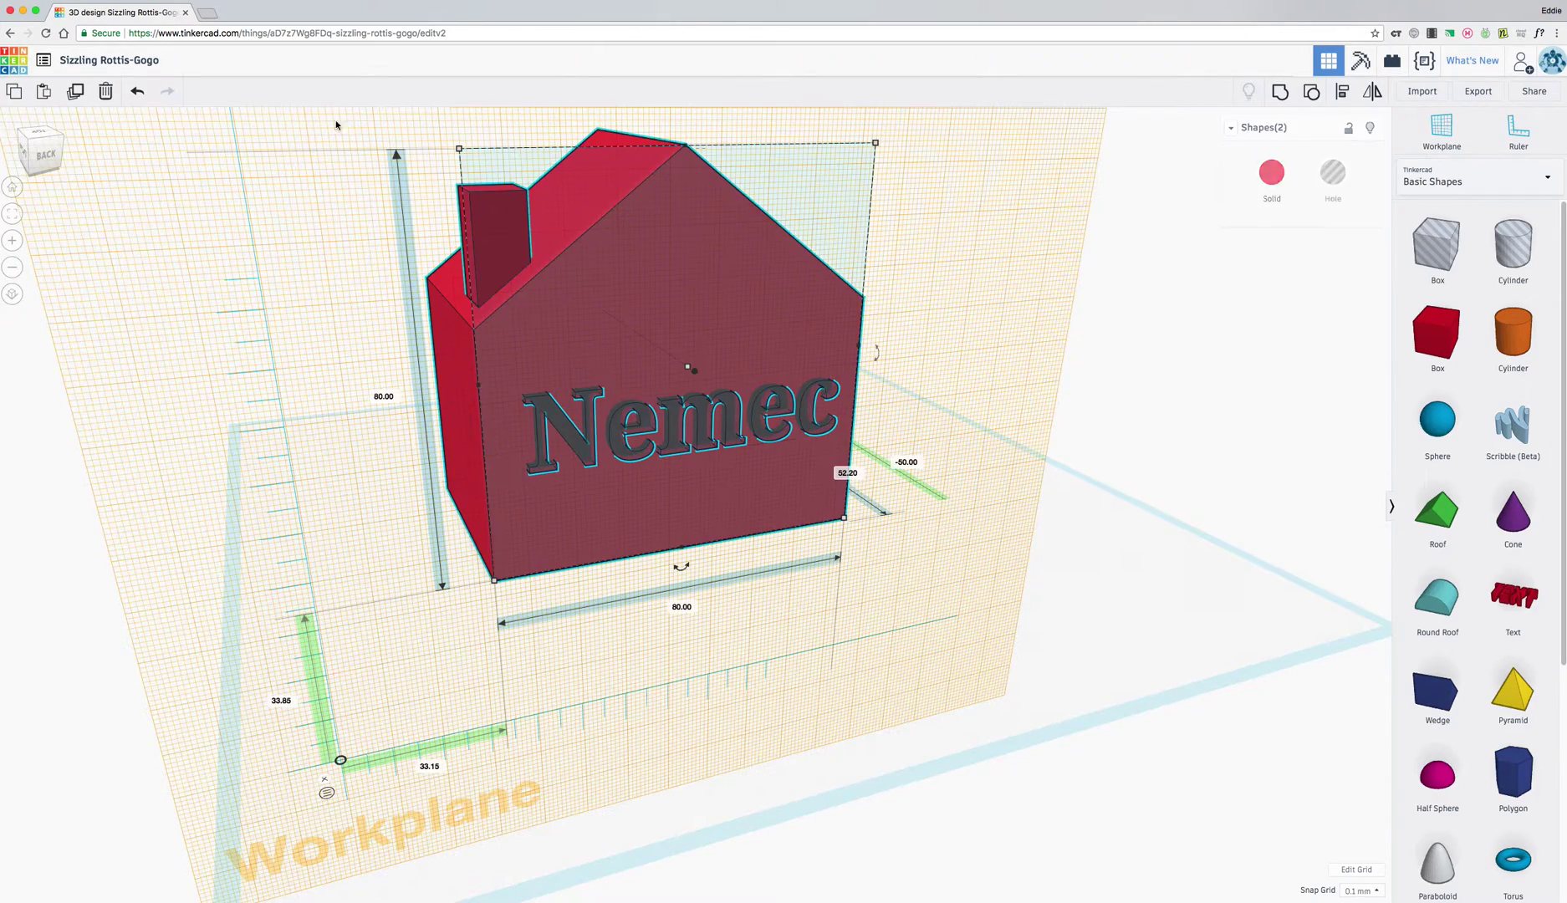
{"action": "left_click", "coordinate": [1280, 92]}
{"action": "left_click", "coordinate": [973, 342]}
{"action": "scroll", "coordinate": [871, 401], "scroll_direction": "up", "scroll_amount": 5}
{"action": "right_click_drag", "start_coordinate": [818, 393], "coordinate": [1163, 755]}
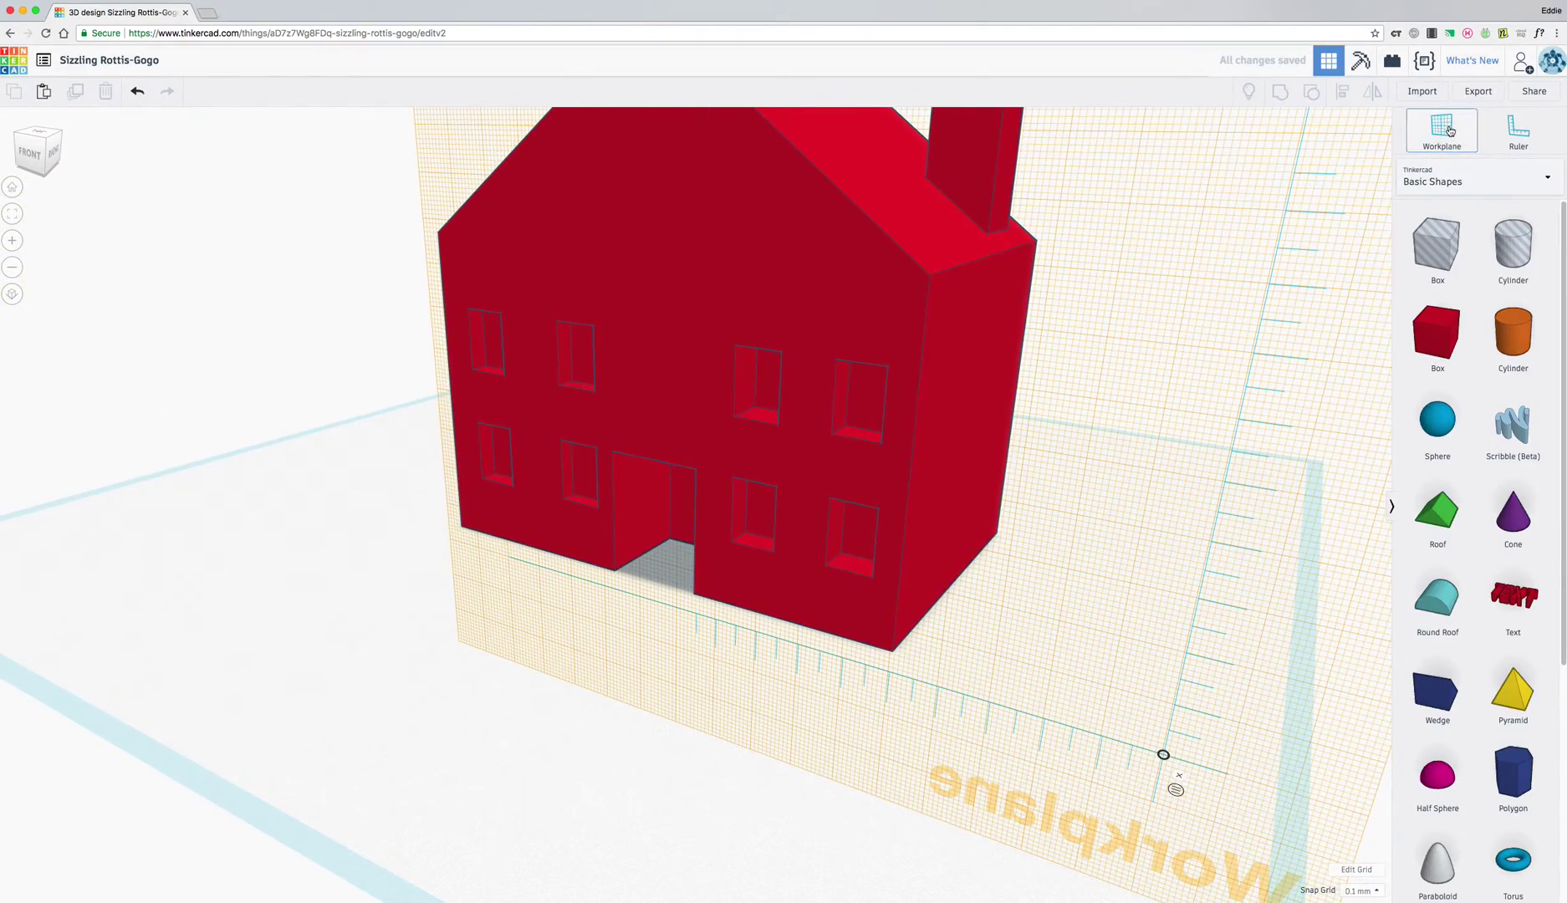
Reset the workplane to the ground grid and orbit around the finished house to inspect it
{"action": "left_click", "coordinate": [736, 658]}
{"action": "scroll", "coordinate": [665, 679], "scroll_direction": "down", "scroll_amount": 5}
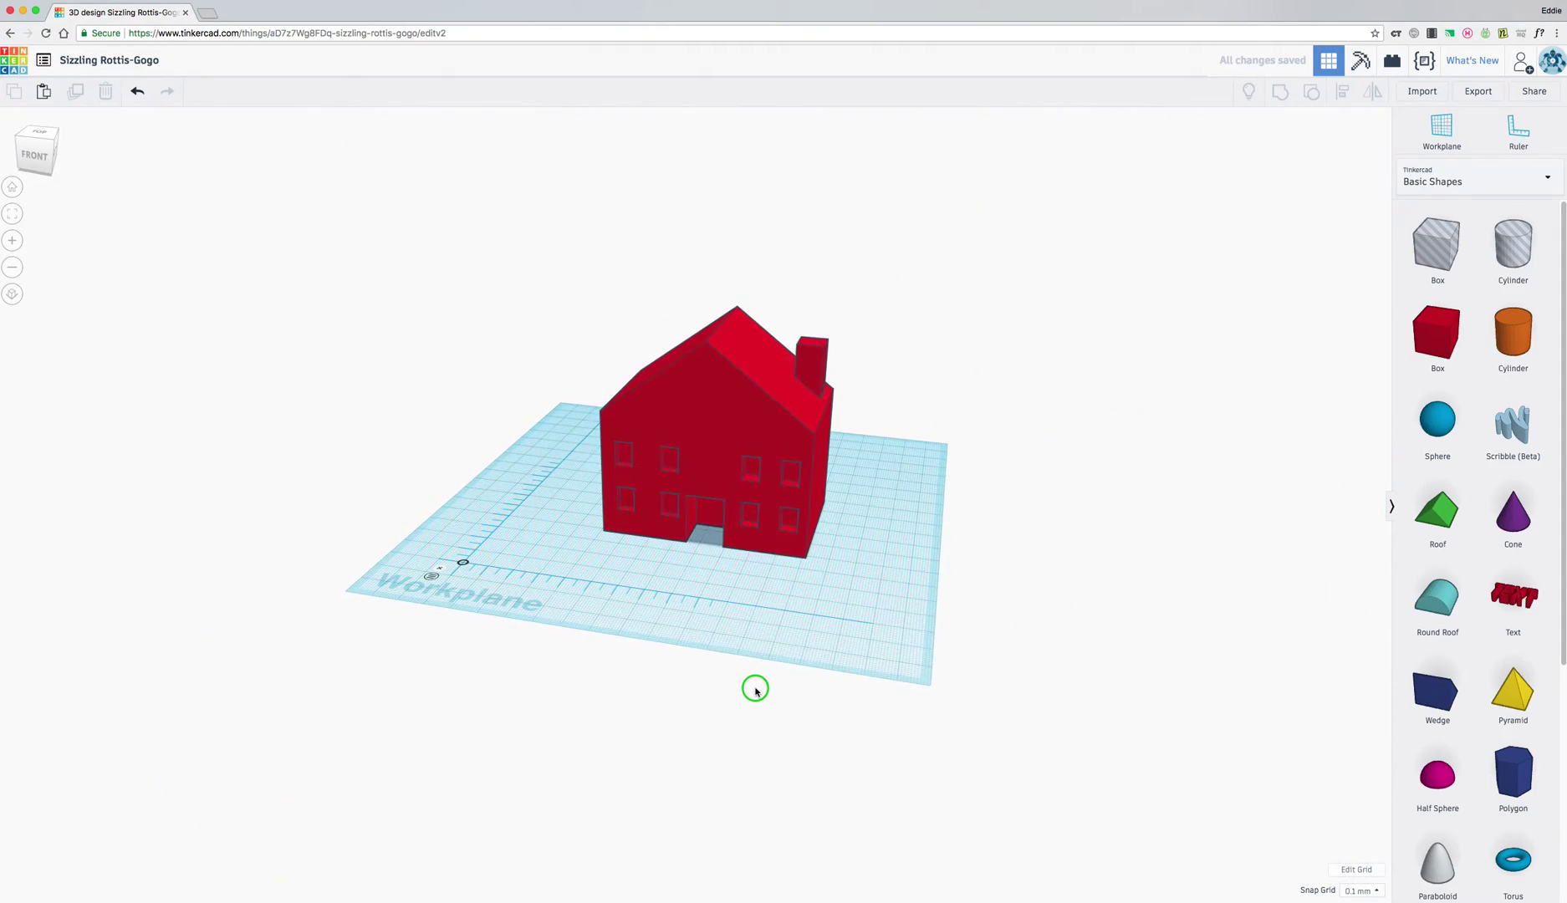
{"action": "scroll", "coordinate": [812, 602], "scroll_direction": "up", "scroll_amount": 3}
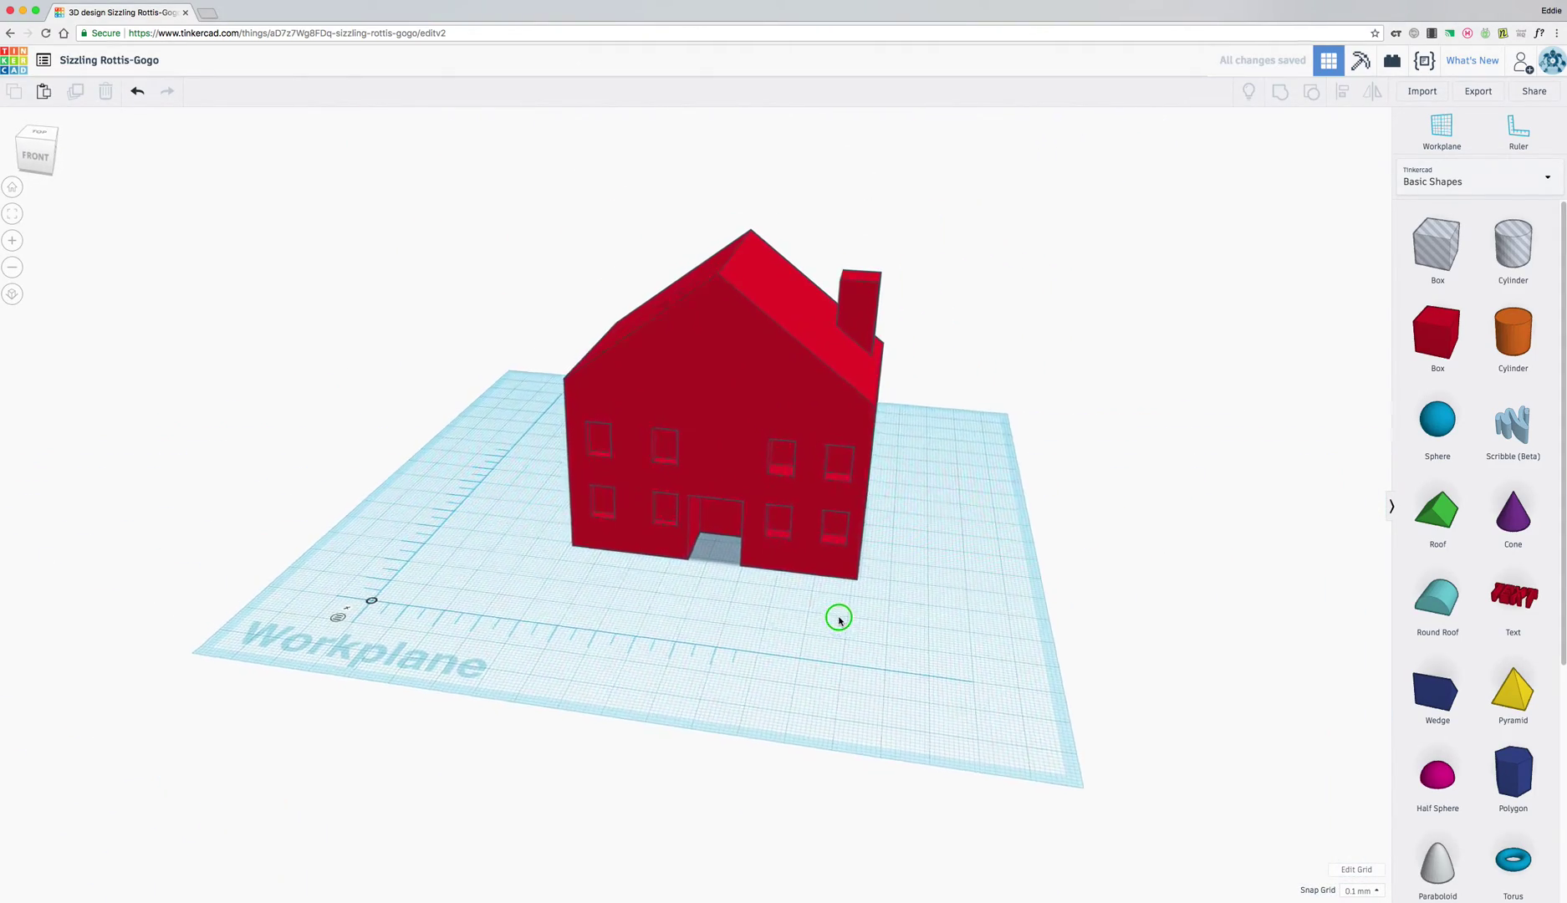
{"action": "scroll", "coordinate": [845, 621], "scroll_direction": "up", "scroll_amount": 5}
{"action": "scroll", "coordinate": [844, 621], "scroll_direction": "down", "scroll_amount": 5}
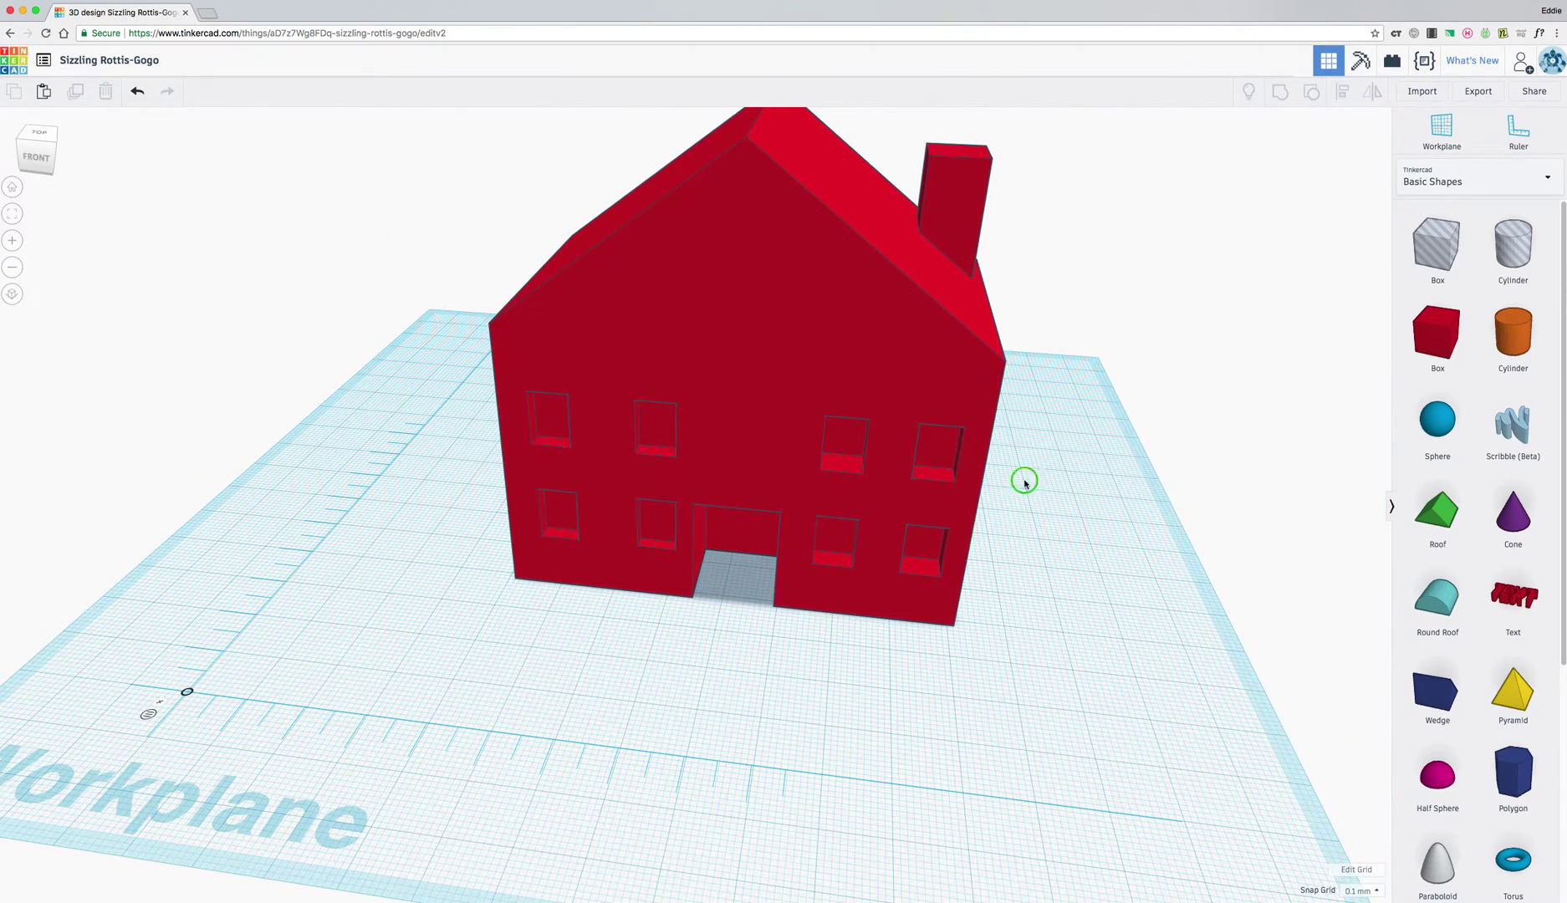
{"action": "right_click_drag", "start_coordinate": [1025, 484], "coordinate": [991, 494]}
{"action": "scroll", "coordinate": [995, 495], "scroll_direction": "down", "scroll_amount": 3}
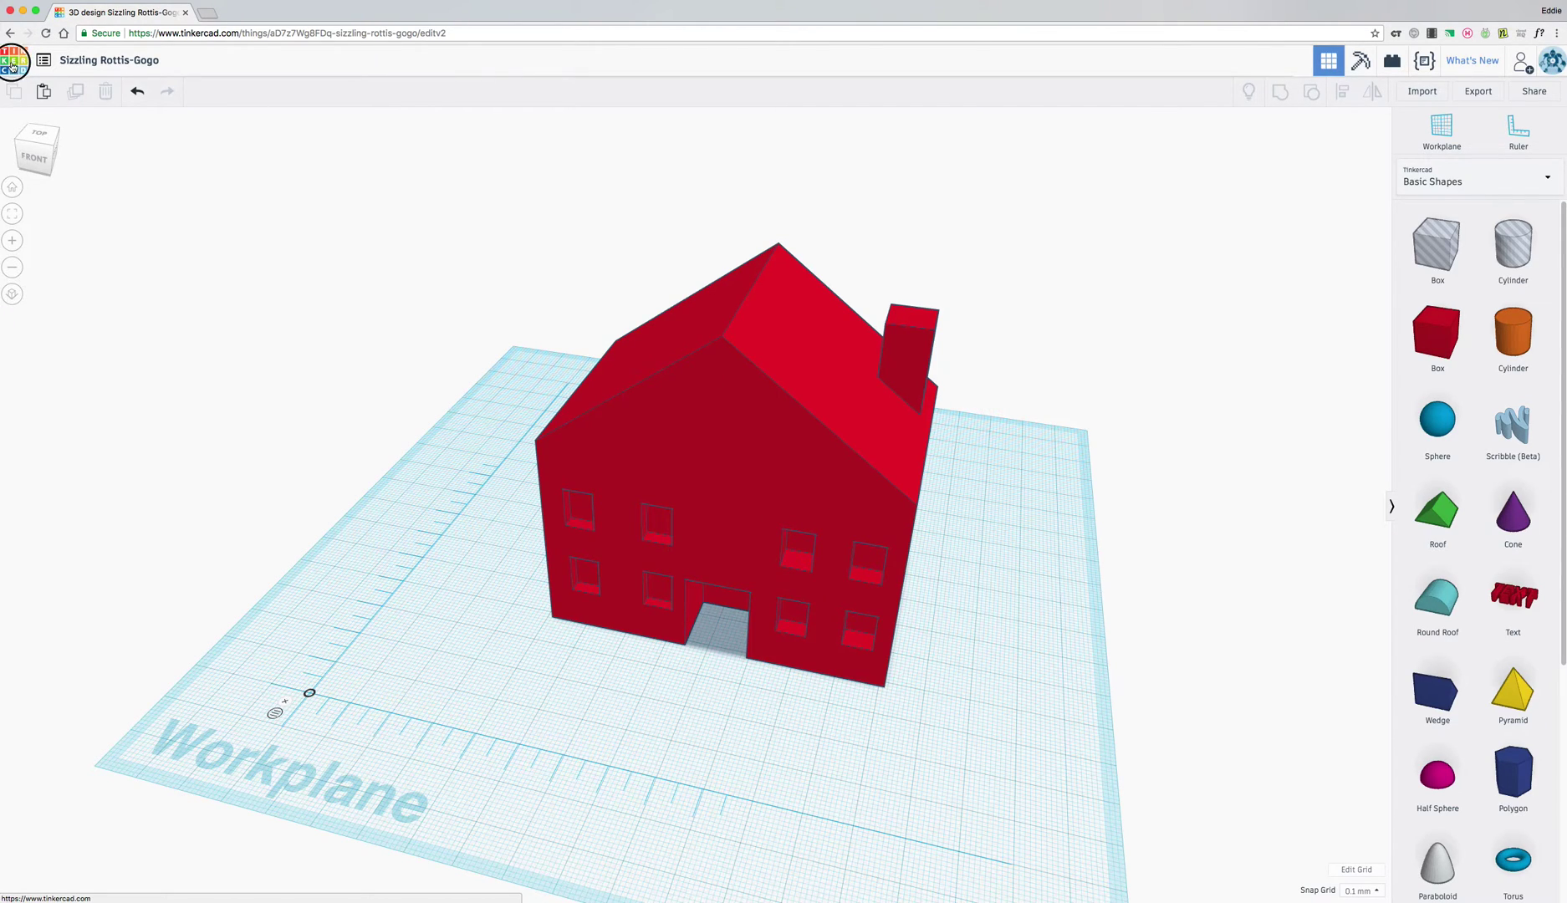
Leave the editor for the Tinkercad dashboard and scroll through the recent designs
{"action": "left_click", "coordinate": [12, 67]}
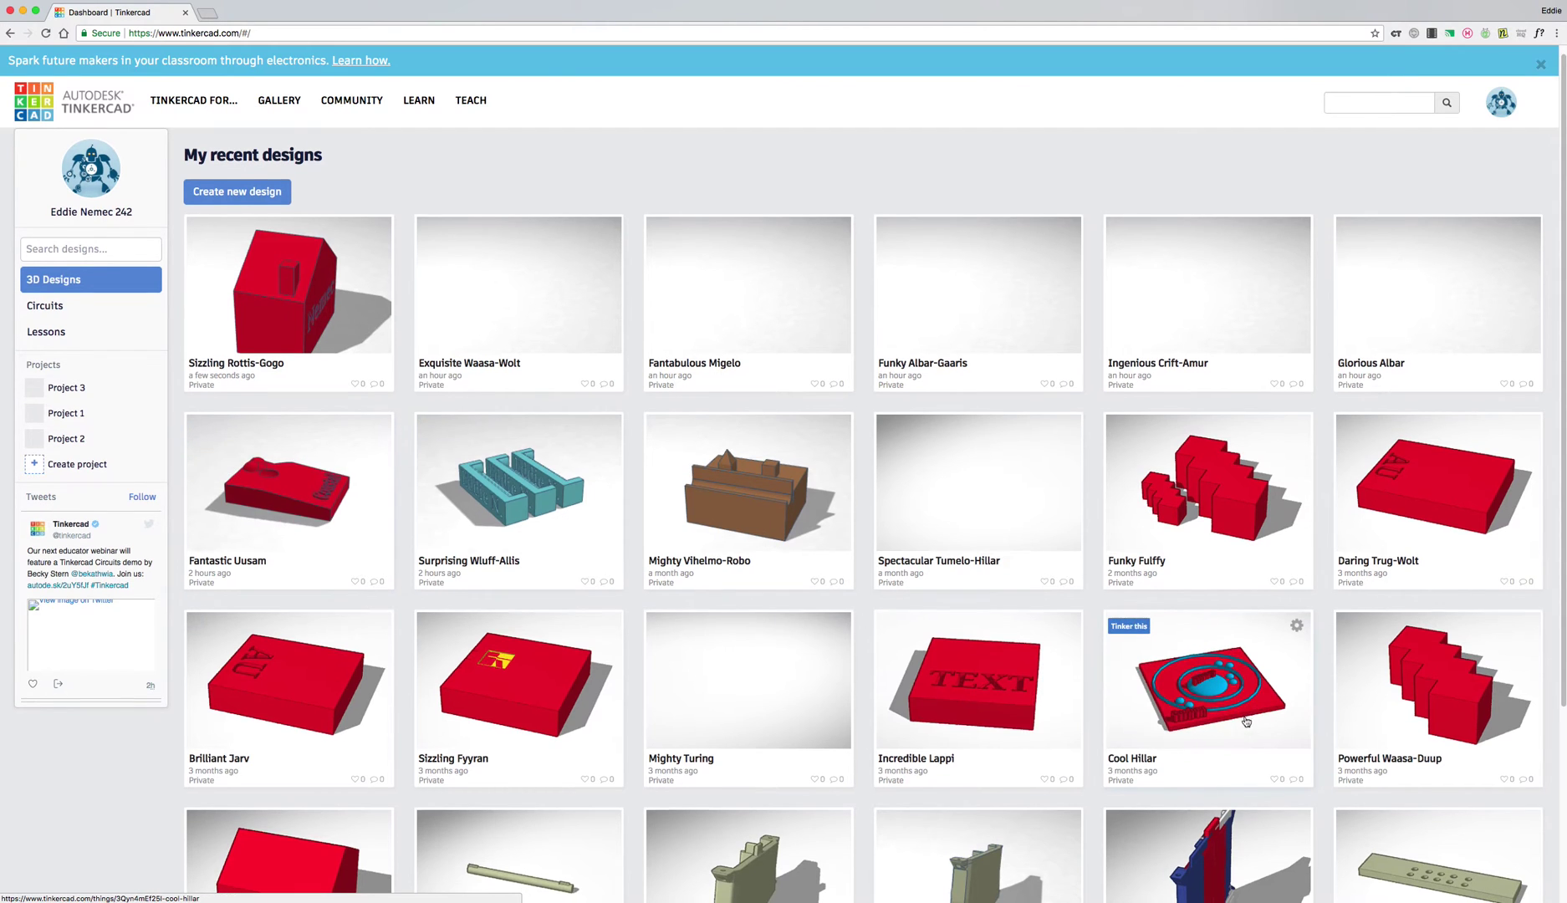
{"action": "scroll", "coordinate": [1209, 622], "scroll_direction": "down", "scroll_amount": 2}
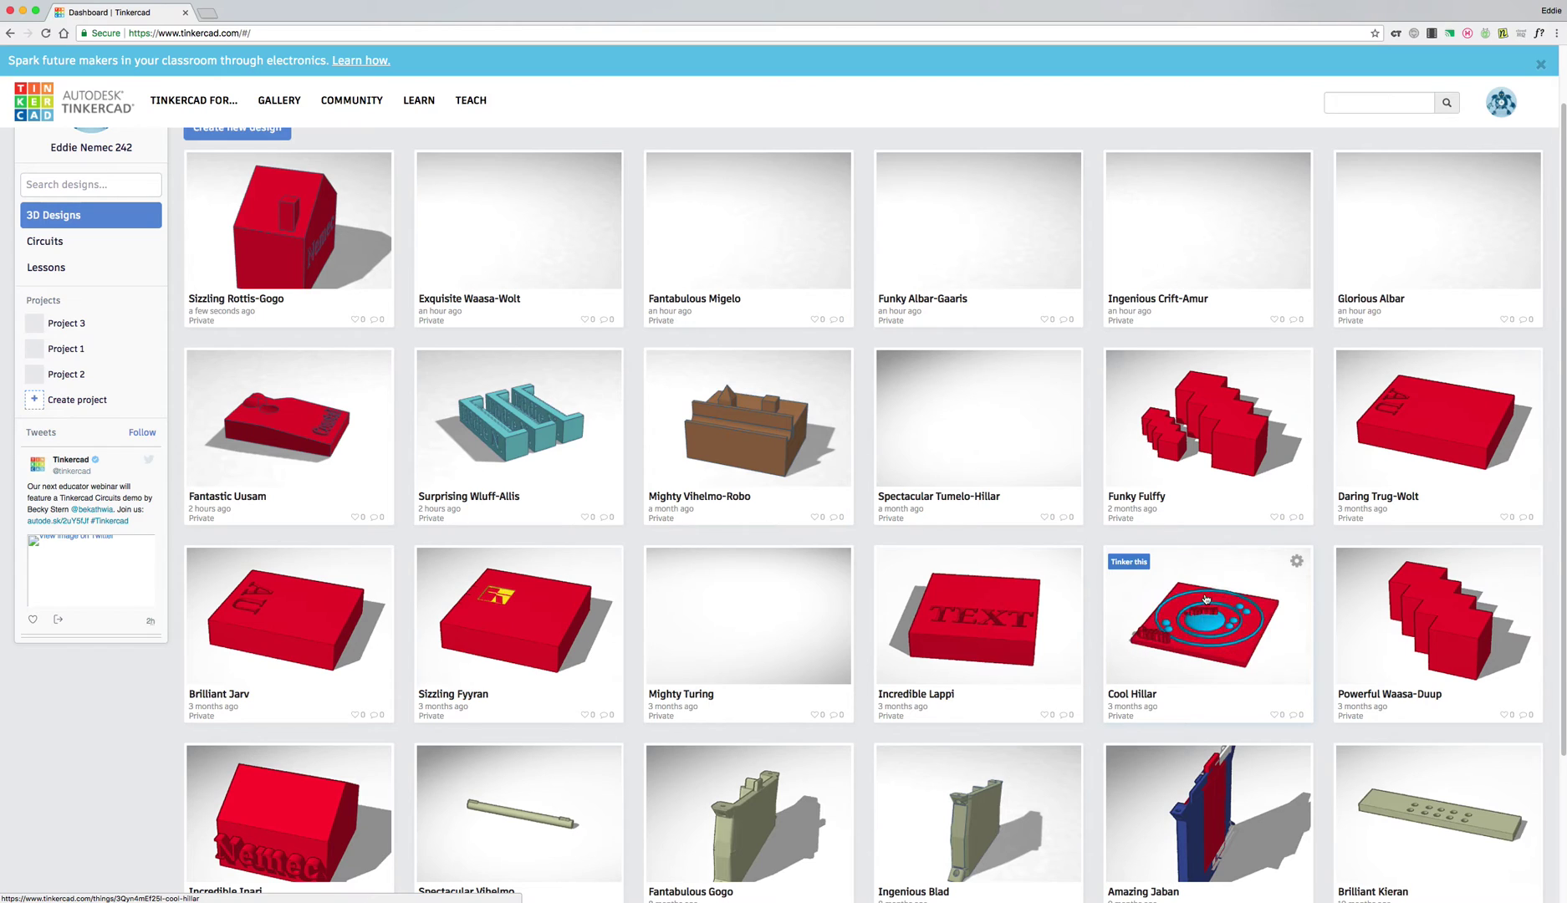
{"action": "scroll", "coordinate": [1204, 604], "scroll_direction": "down", "scroll_amount": 3}
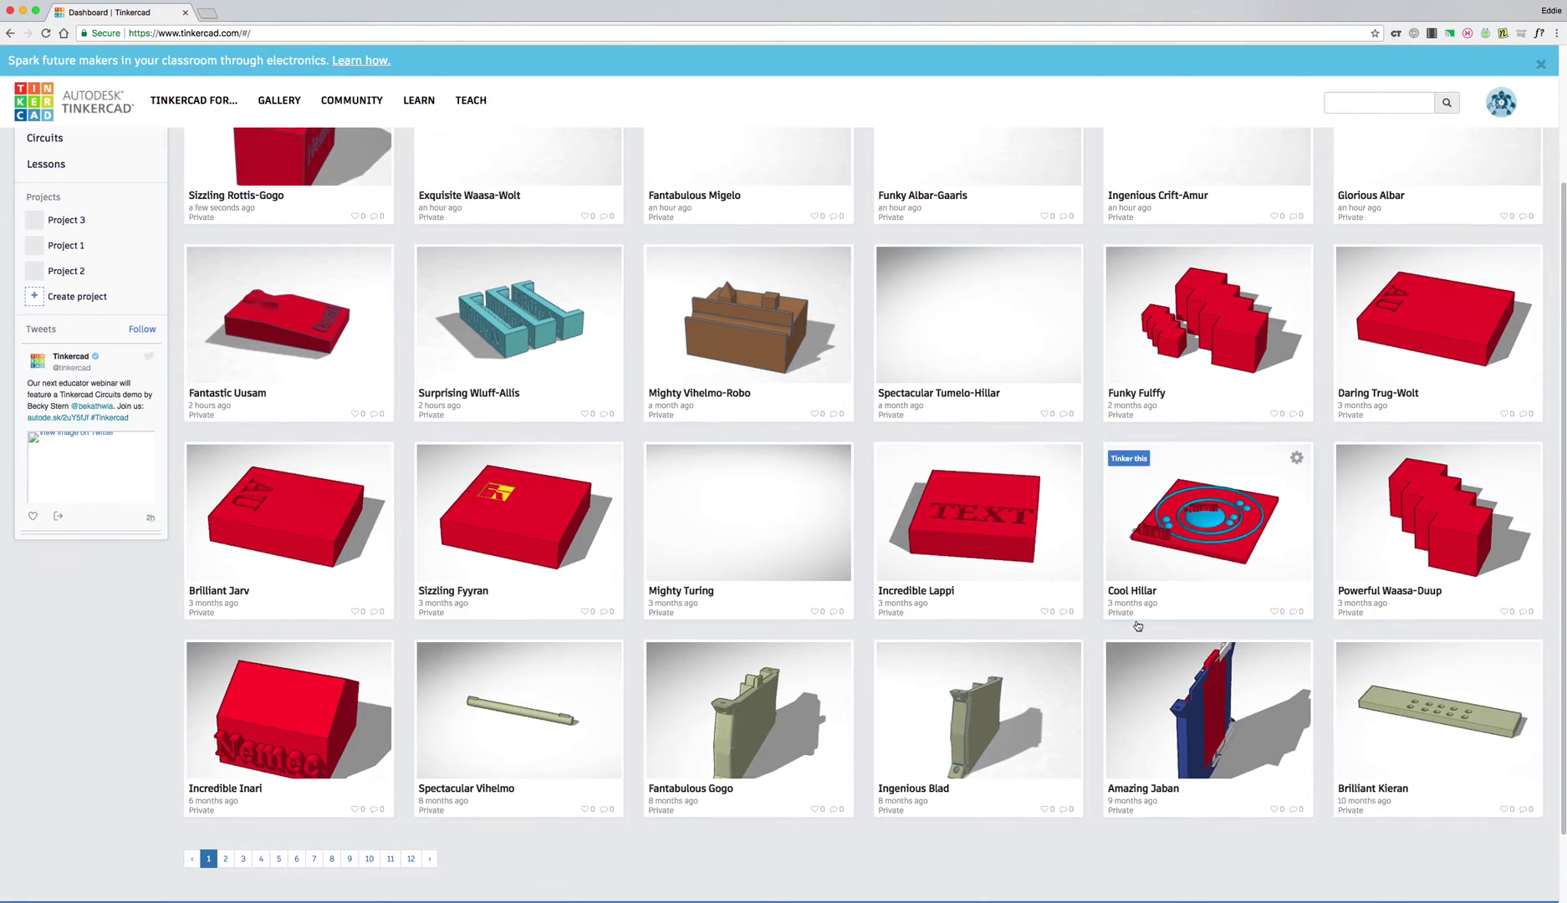
Browse the next page of saved designs, then return to page 1 with 'Sizzling Rottis-Gogo' listed first
{"action": "left_click", "coordinate": [296, 859]}
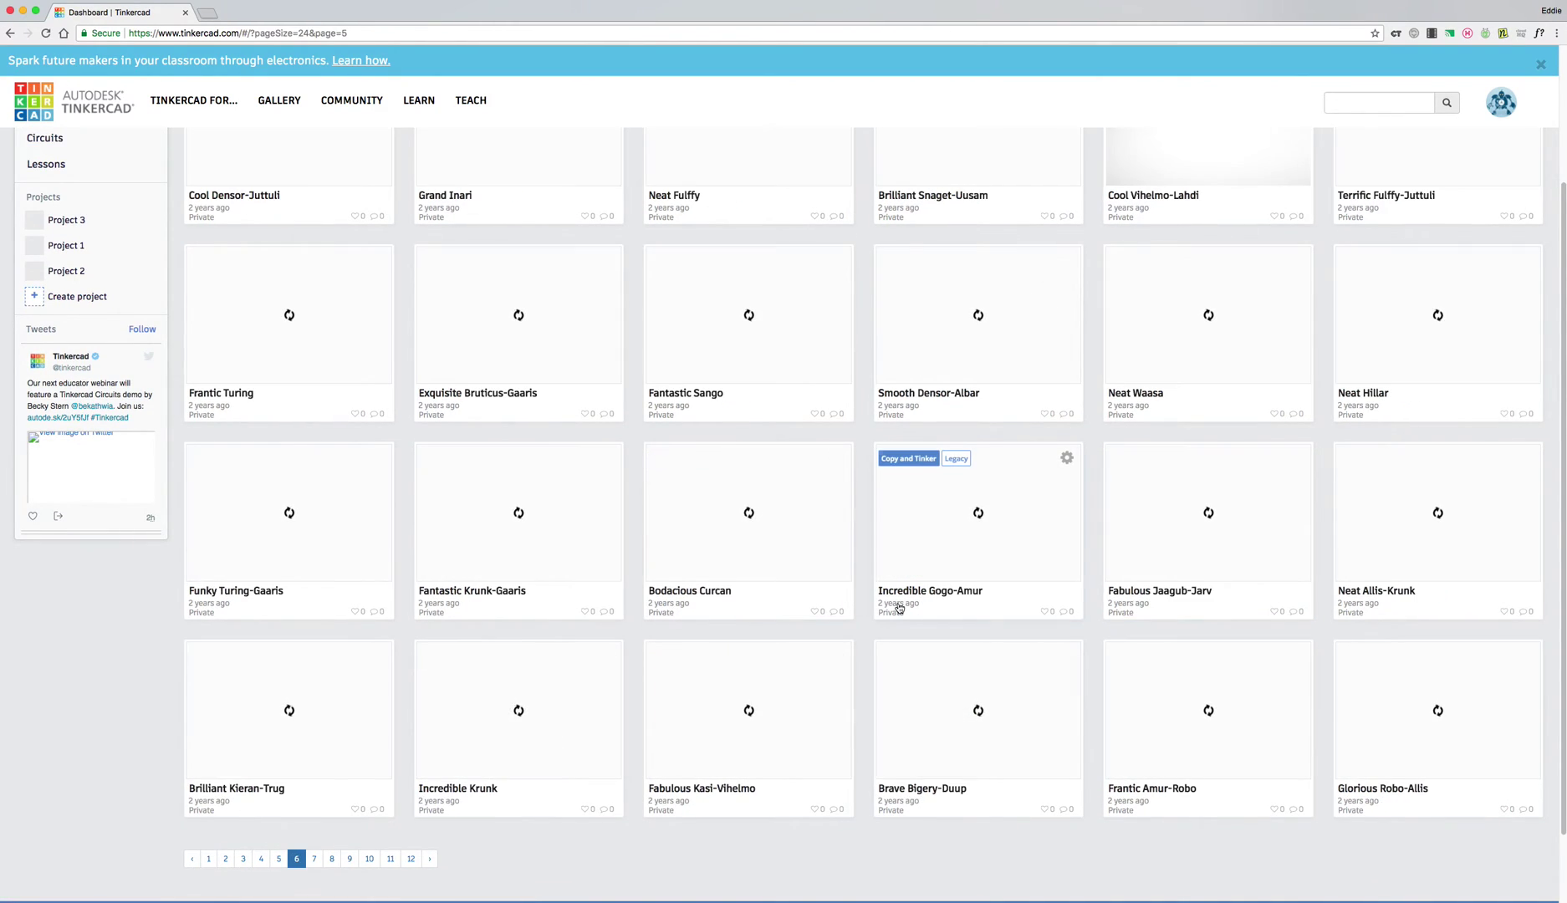
{"action": "scroll", "coordinate": [923, 610], "scroll_direction": "up", "scroll_amount": 2}
{"action": "scroll", "coordinate": [922, 609], "scroll_direction": "up", "scroll_amount": 2}
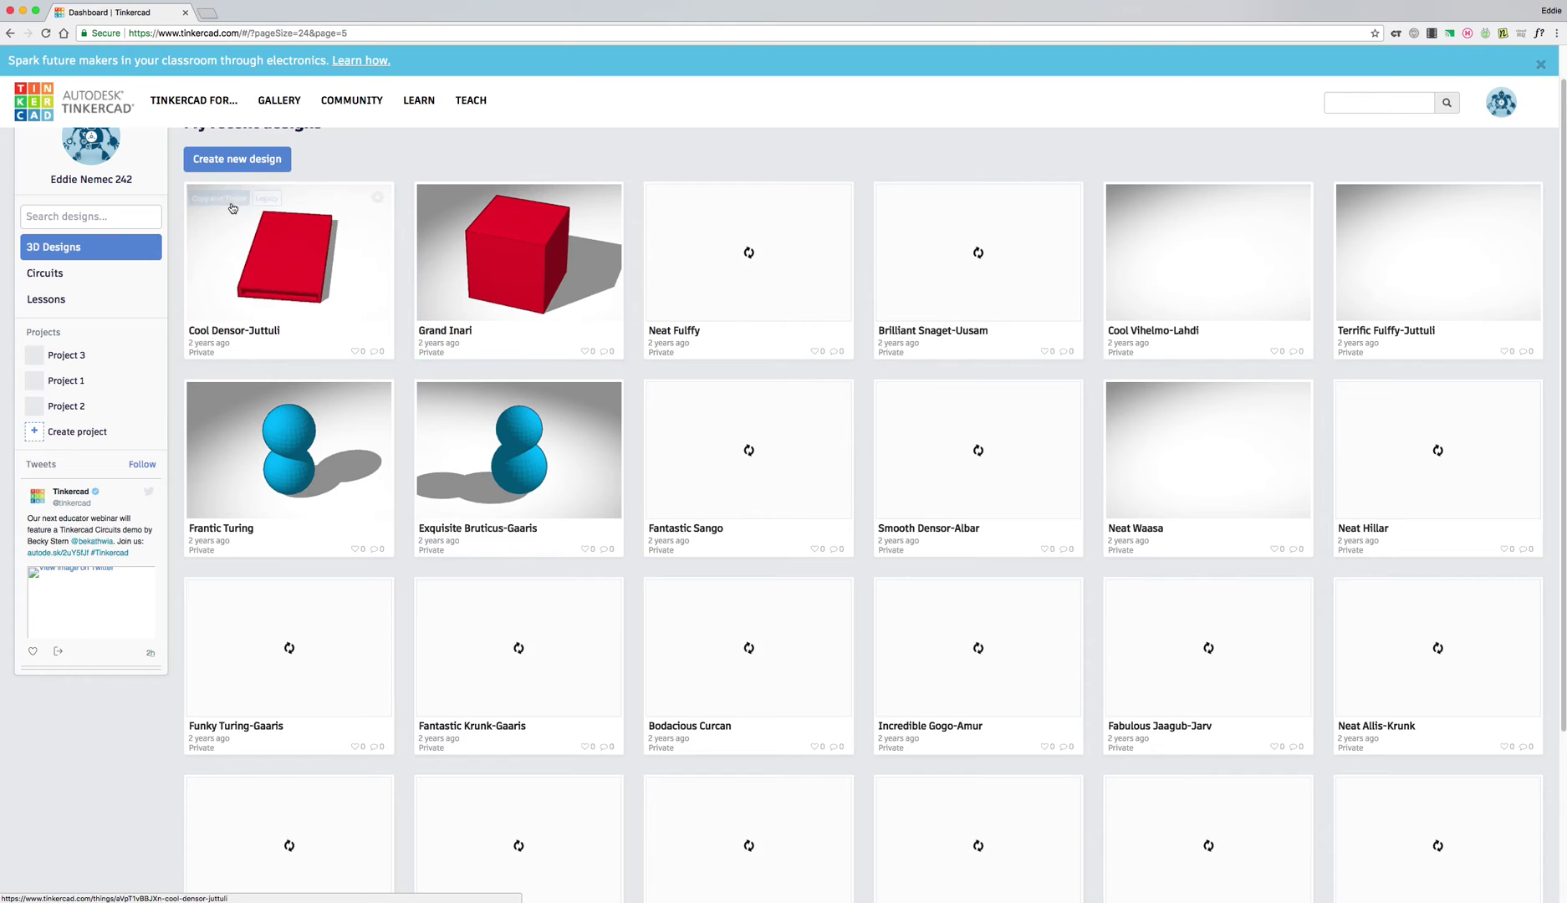
{"action": "scroll", "coordinate": [779, 440], "scroll_direction": "down", "scroll_amount": 5}
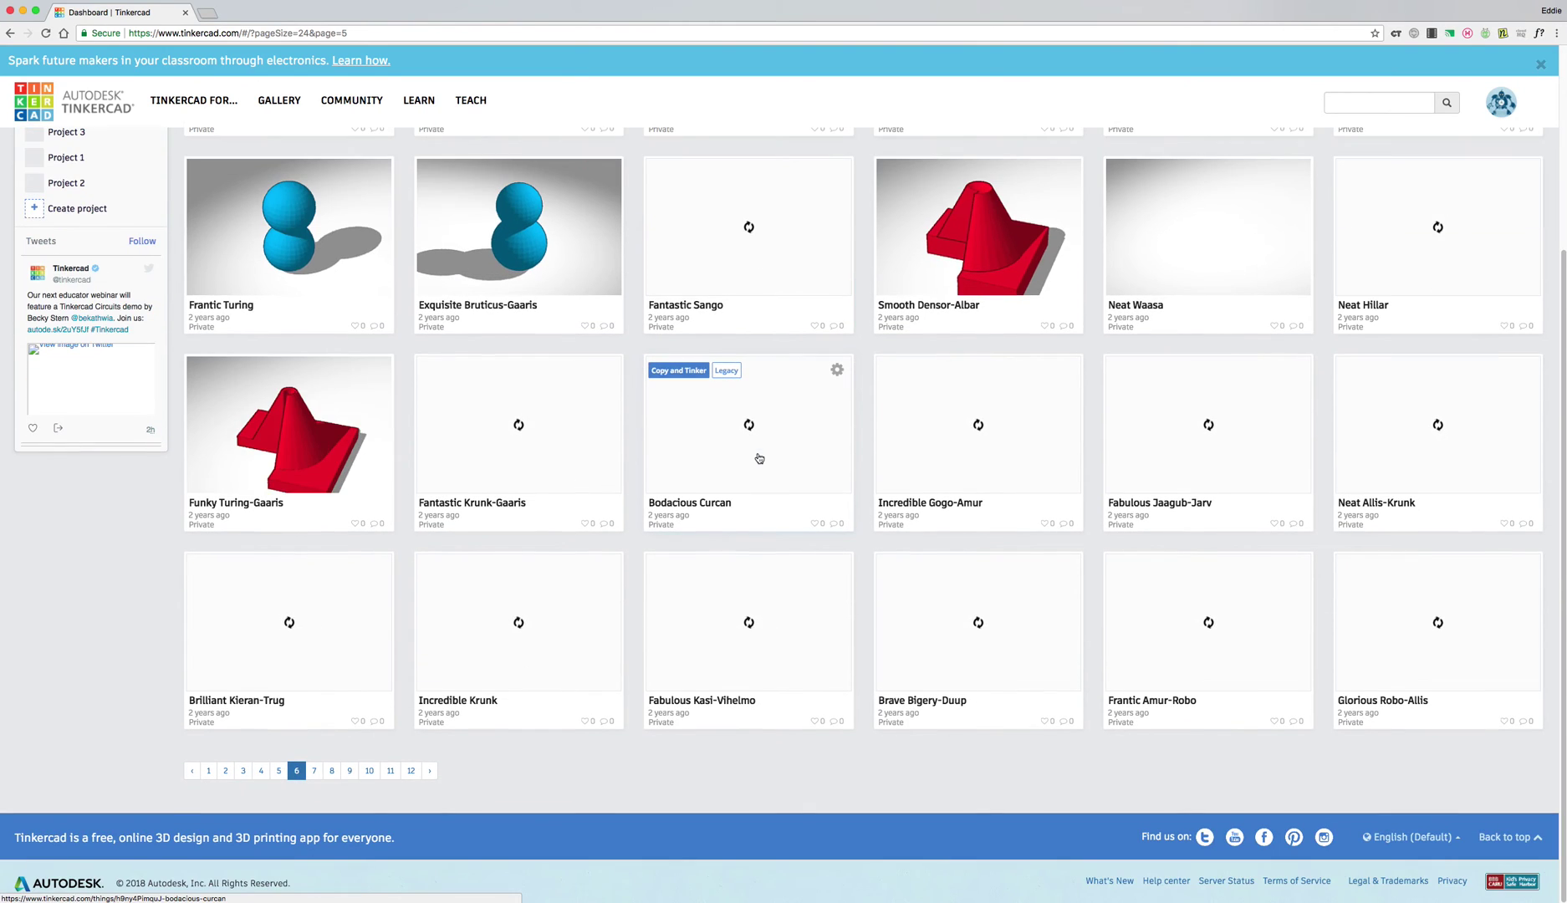
{"action": "left_click", "coordinate": [208, 771]}
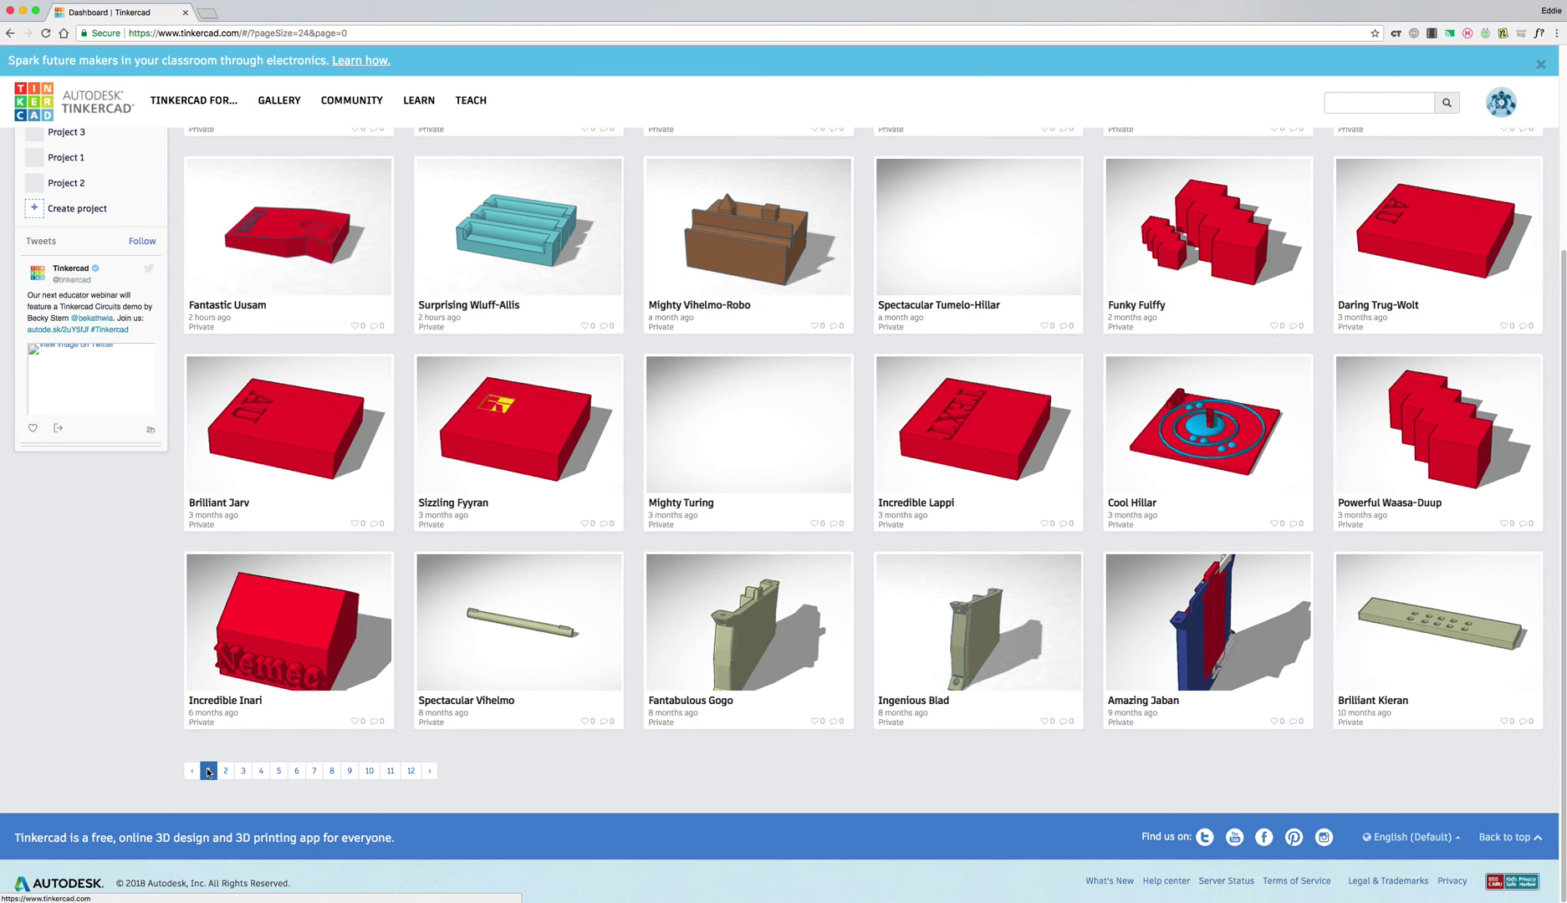
{"action": "scroll", "coordinate": [519, 435], "scroll_direction": "up", "scroll_amount": 3}
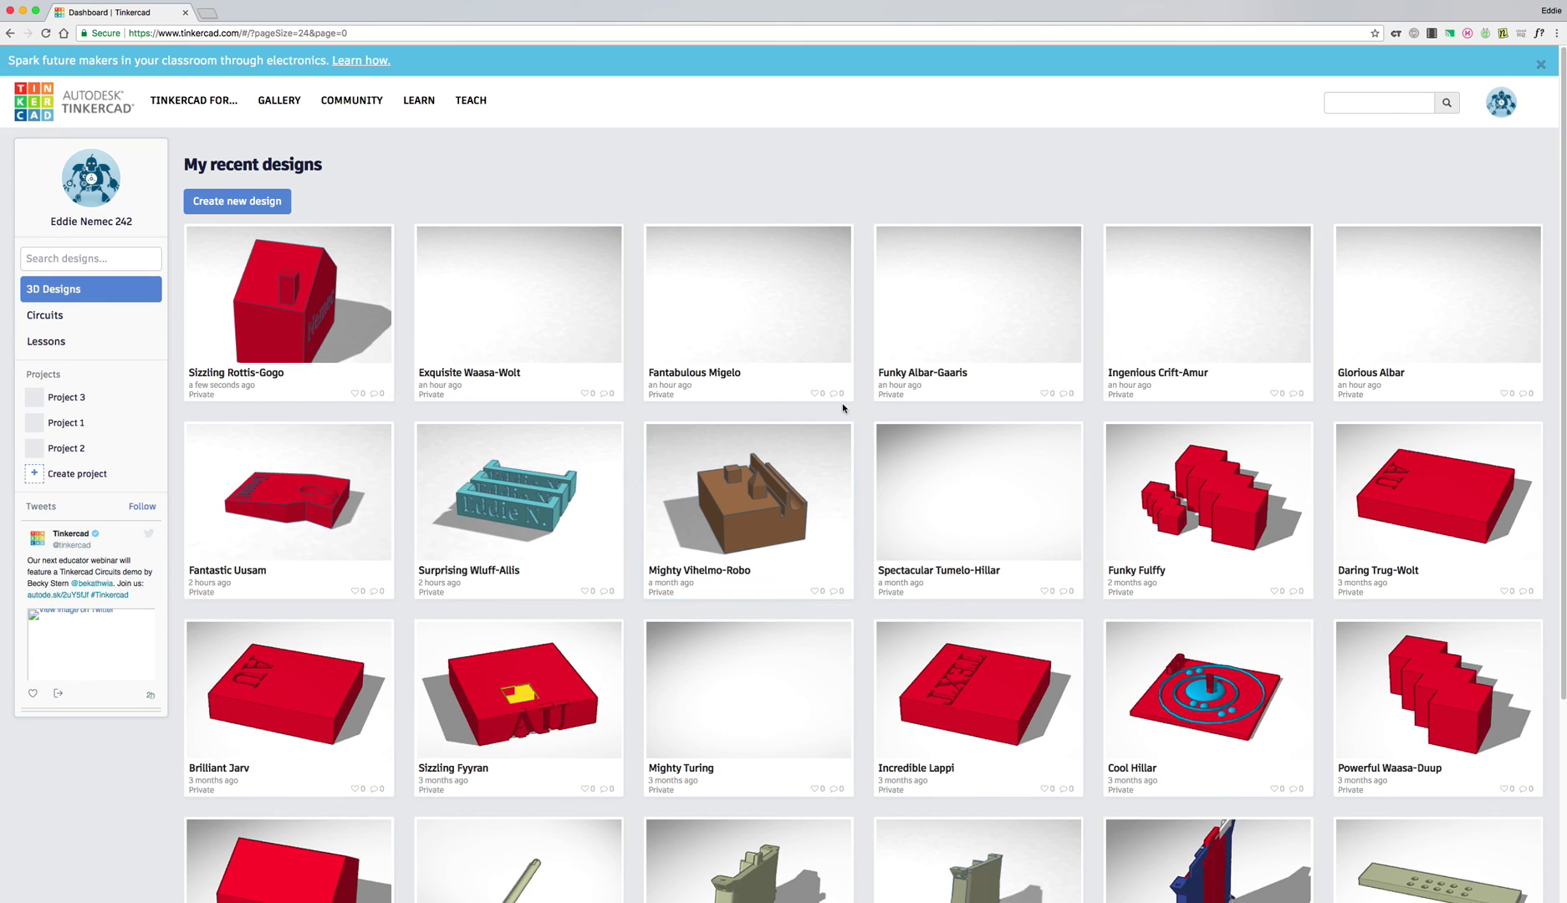